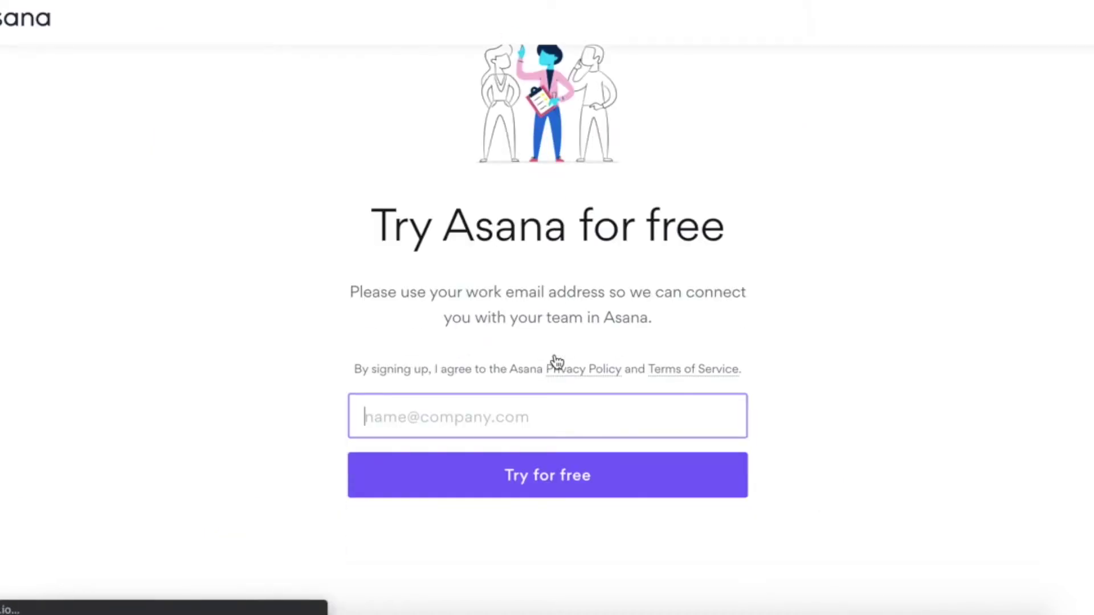
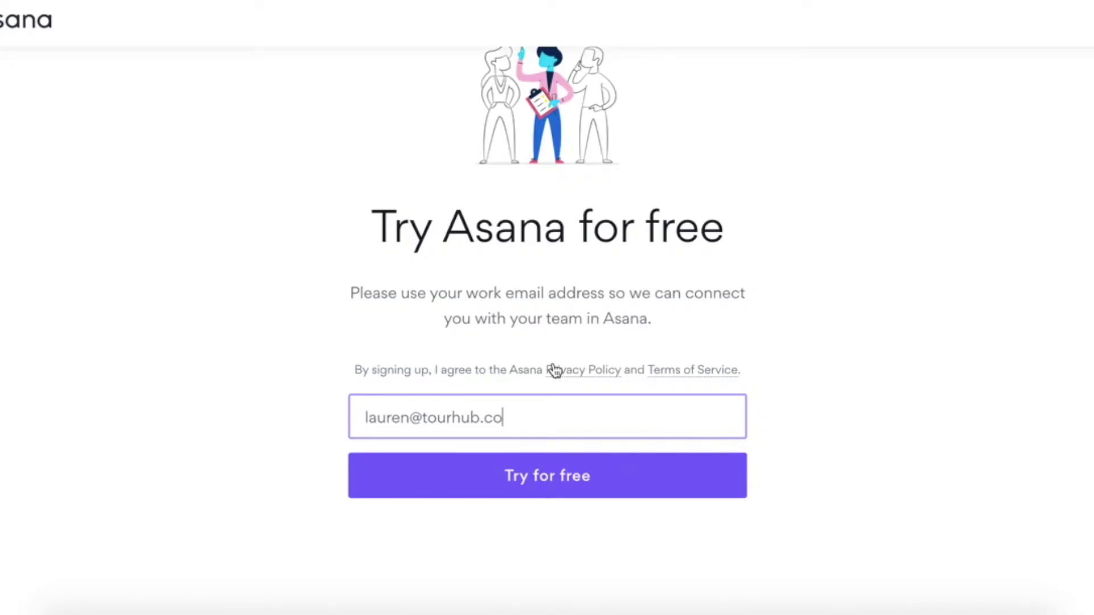
Enter a work email address and submit it to start the Asana free trial
click(544, 487)
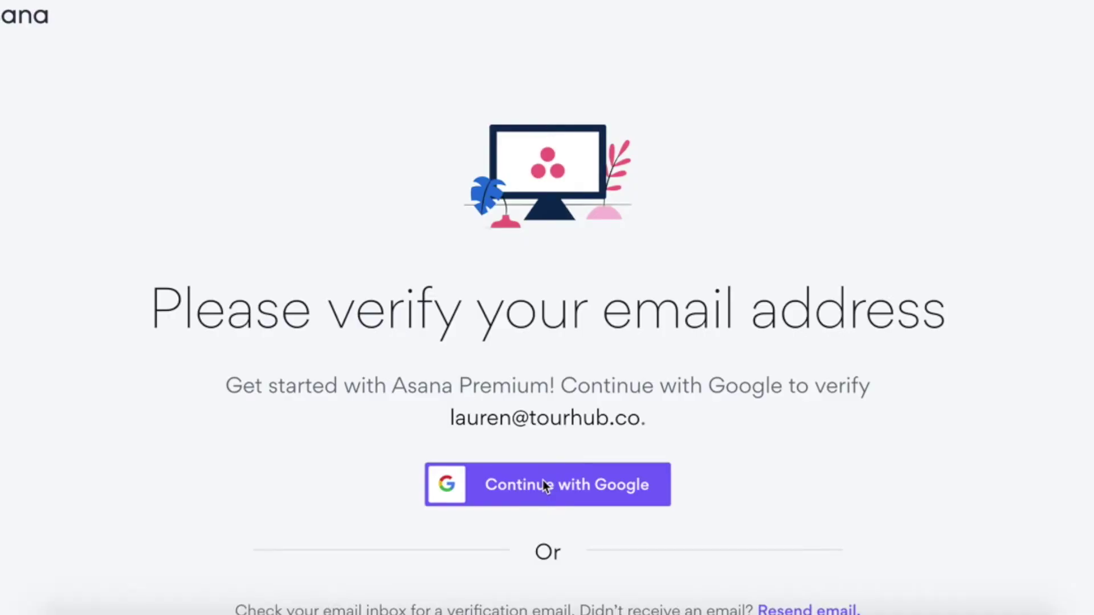
Confirm the profile and create a General project management team named 'CEO Tasks', skipping invites
scroll(497, 534, down, 1)
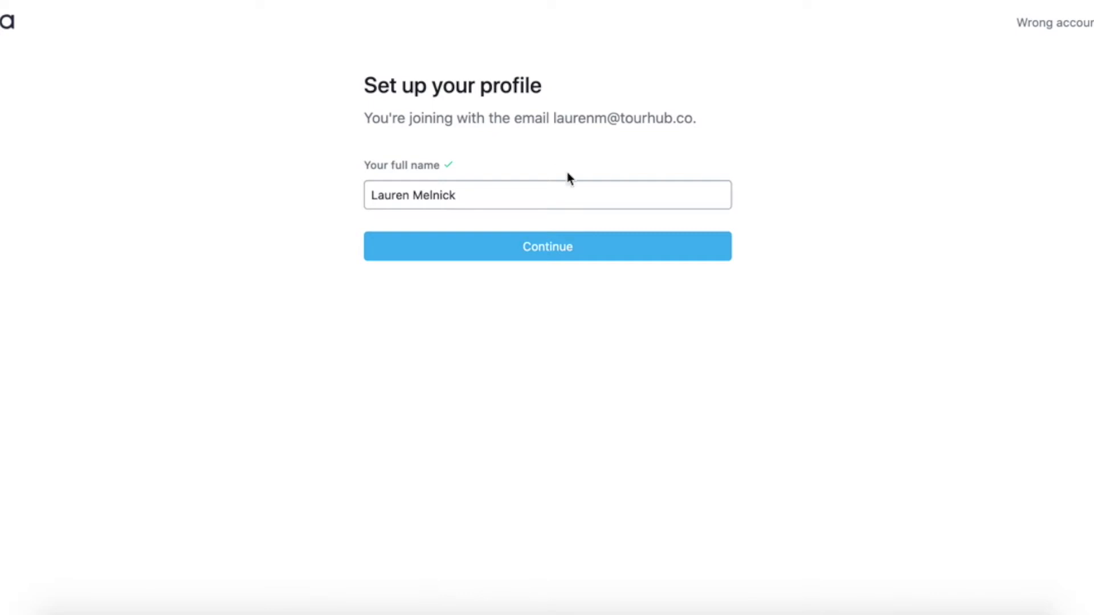
click(634, 249)
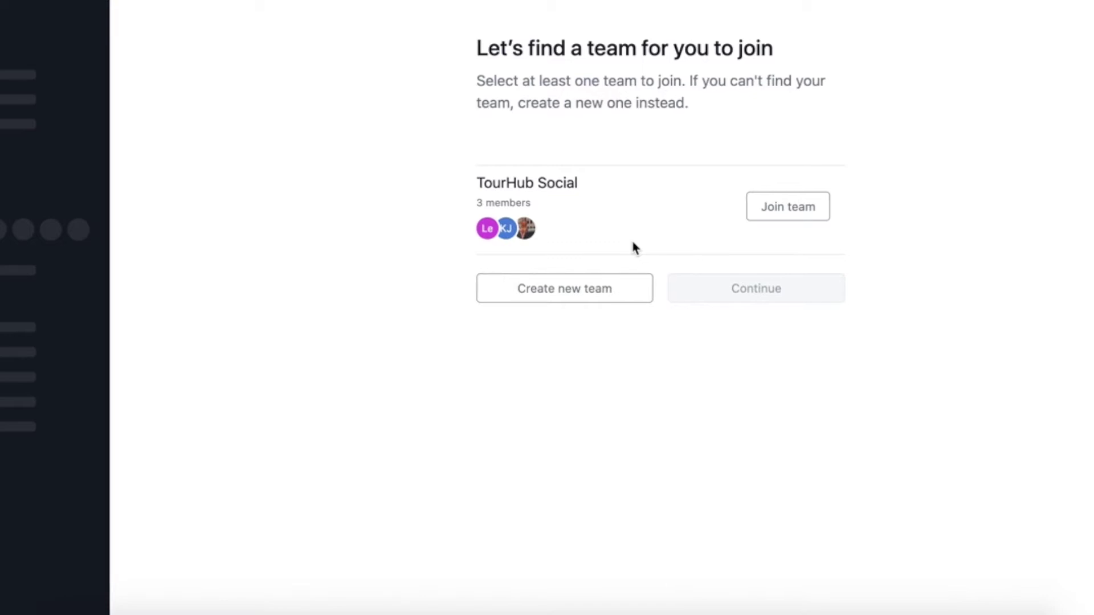
click(593, 301)
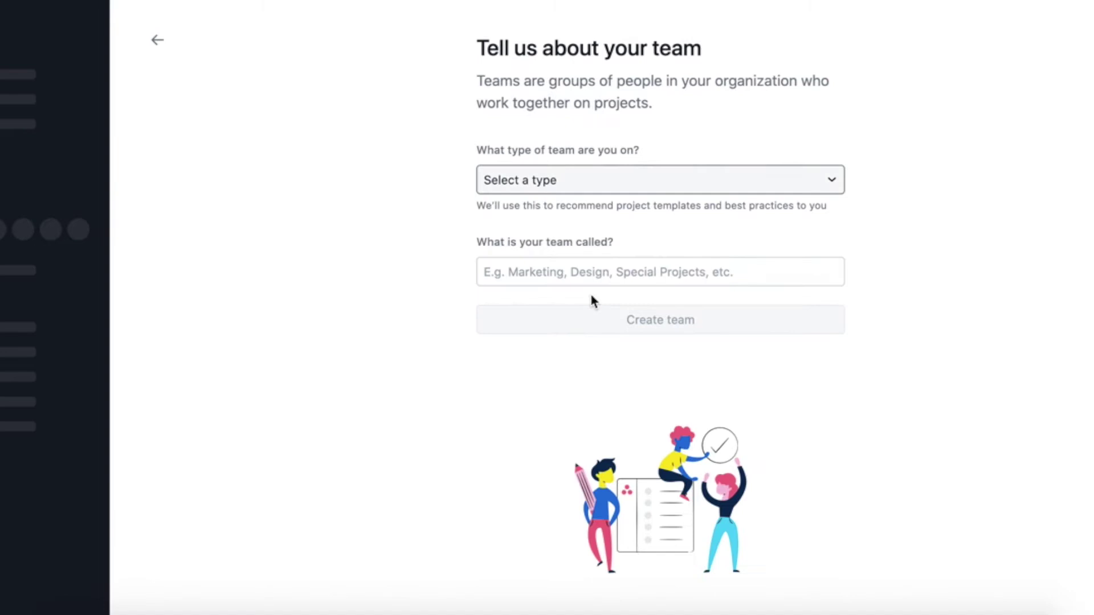
click(605, 180)
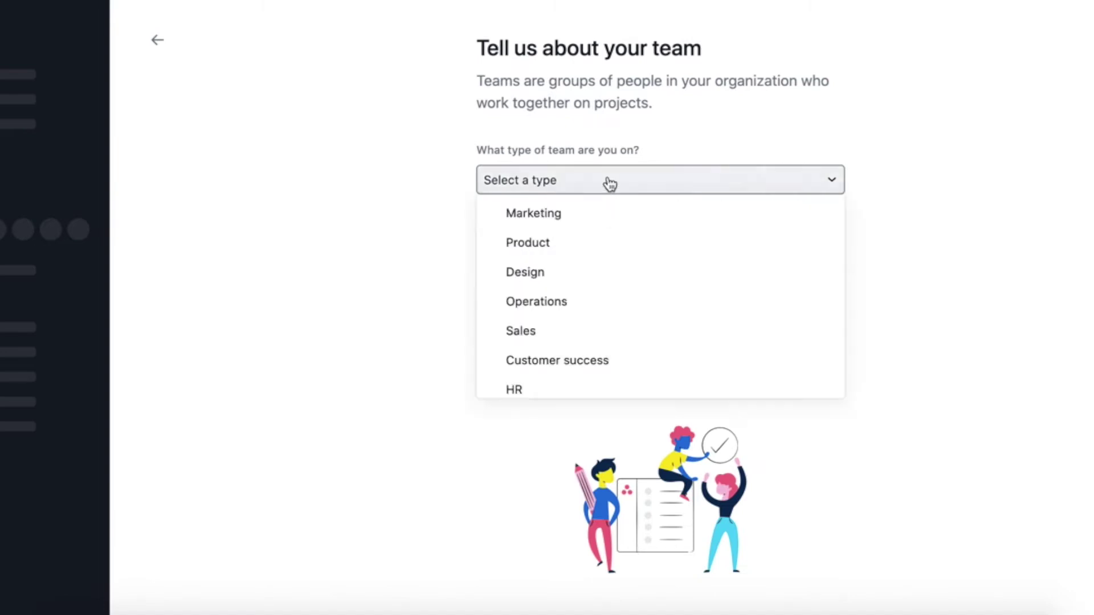
scroll(593, 296, down, 3)
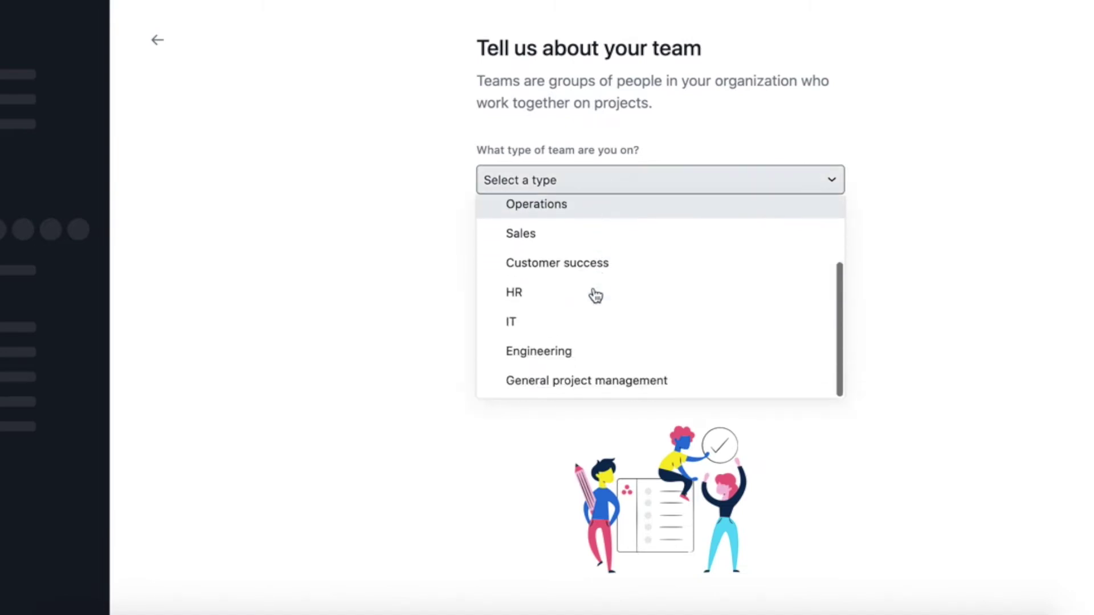
scroll(594, 295, up, 1)
scroll(593, 295, up, 2)
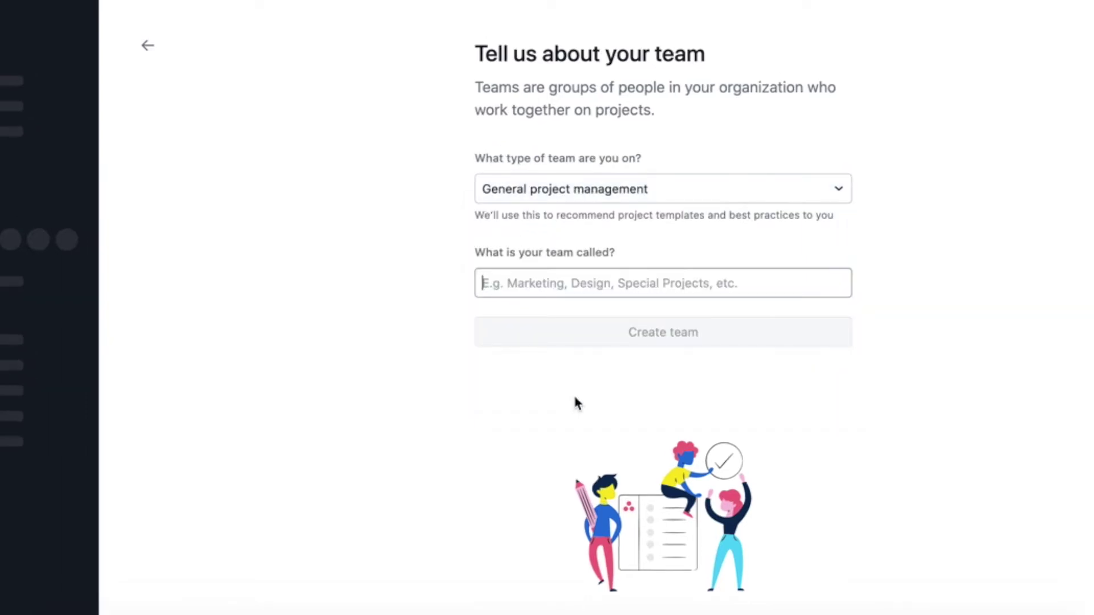
text(CE)
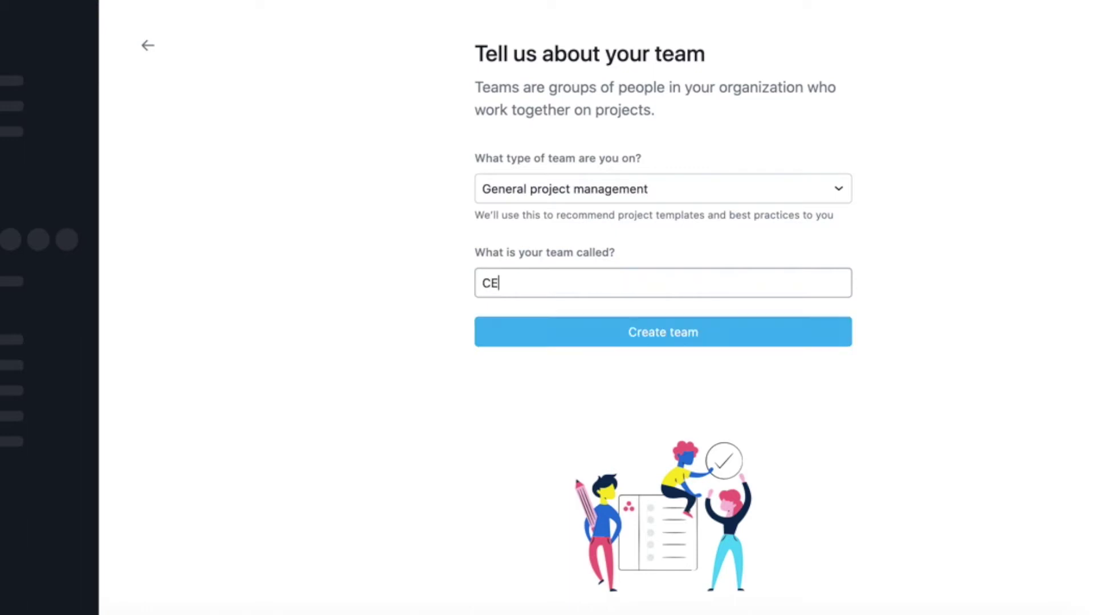
text(O Tasks)
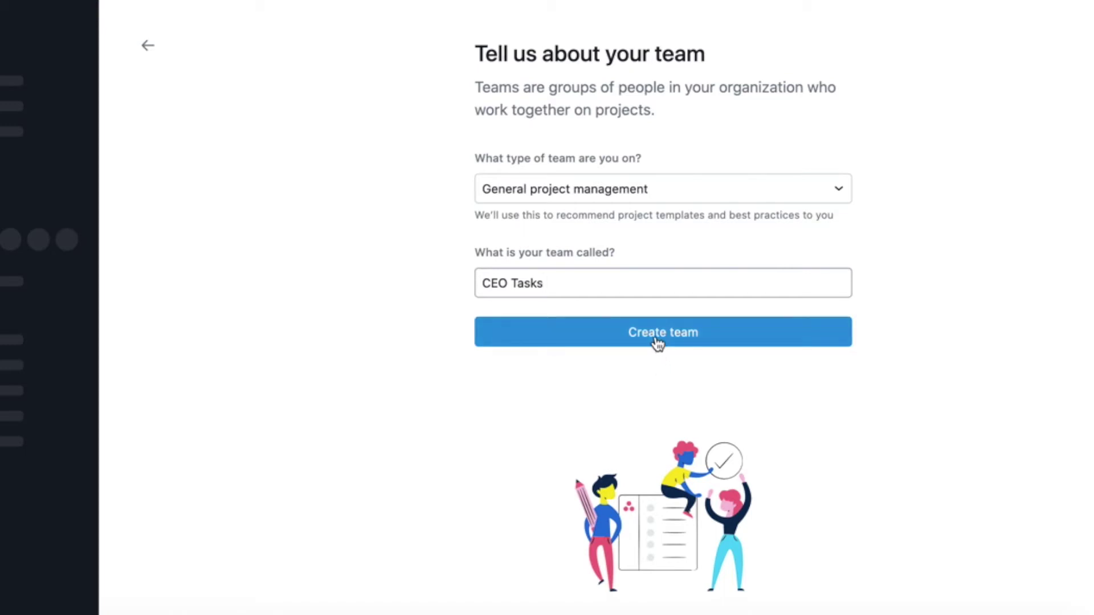
click(659, 342)
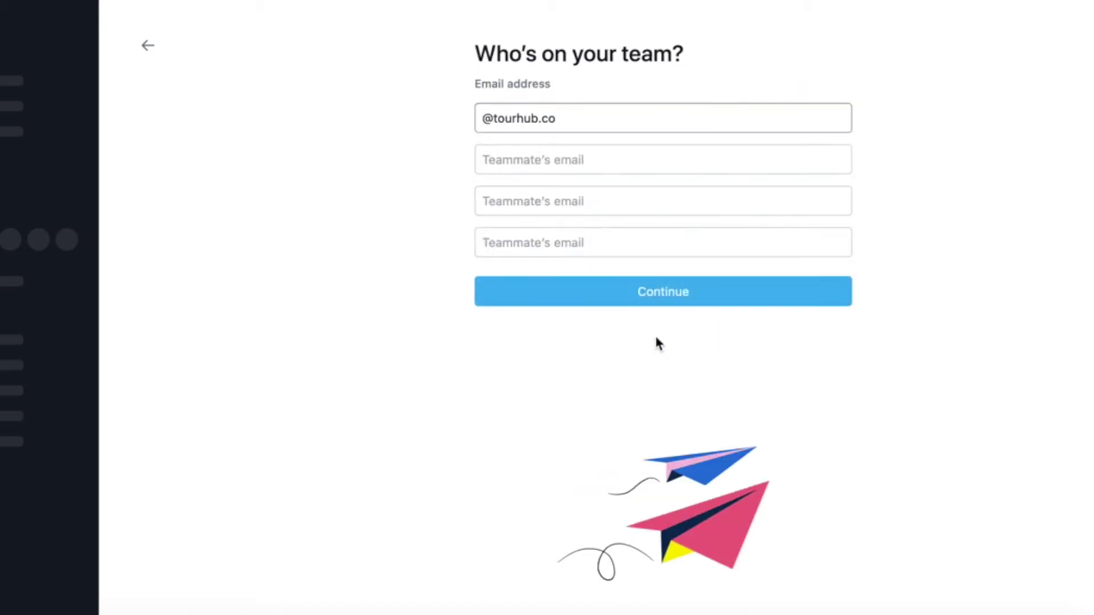
click(653, 309)
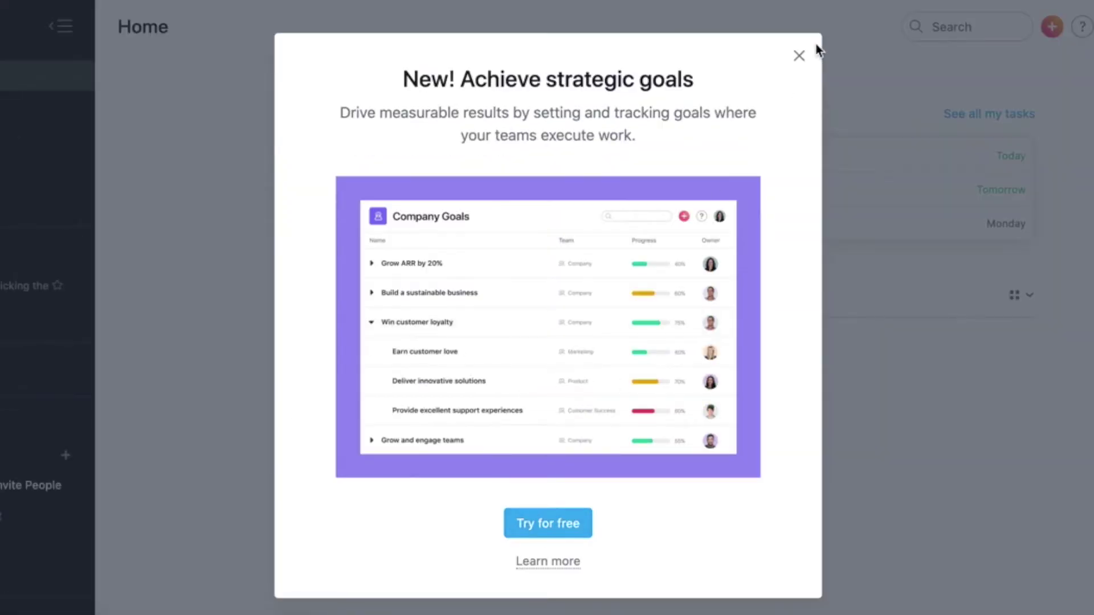
Close the goals popup and add a second team named 'Marketing' from the sidebar
click(799, 57)
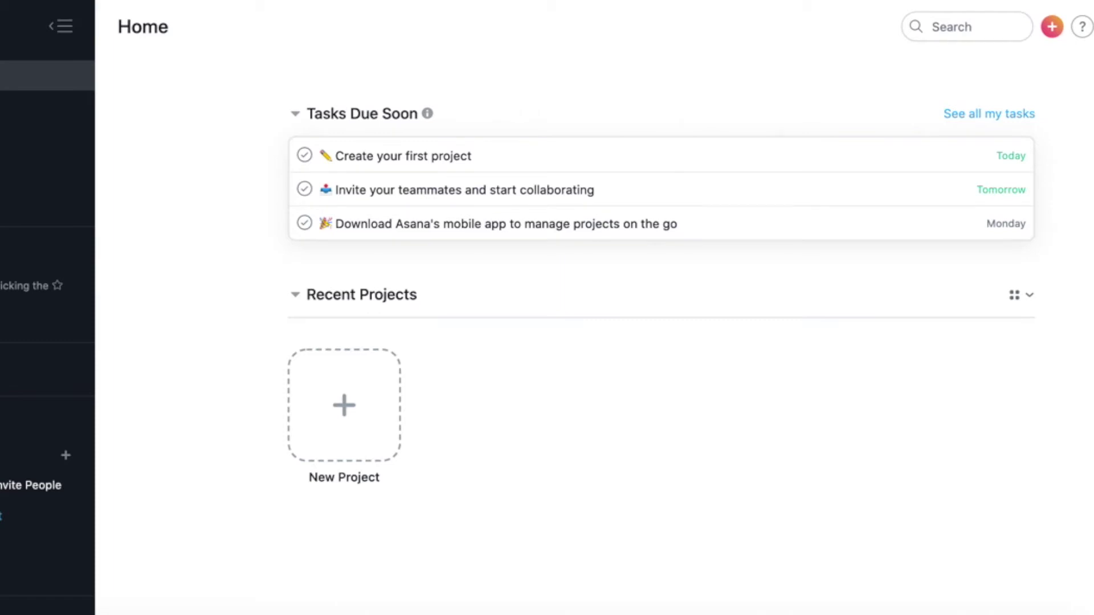
scroll(15, 509, down, 2)
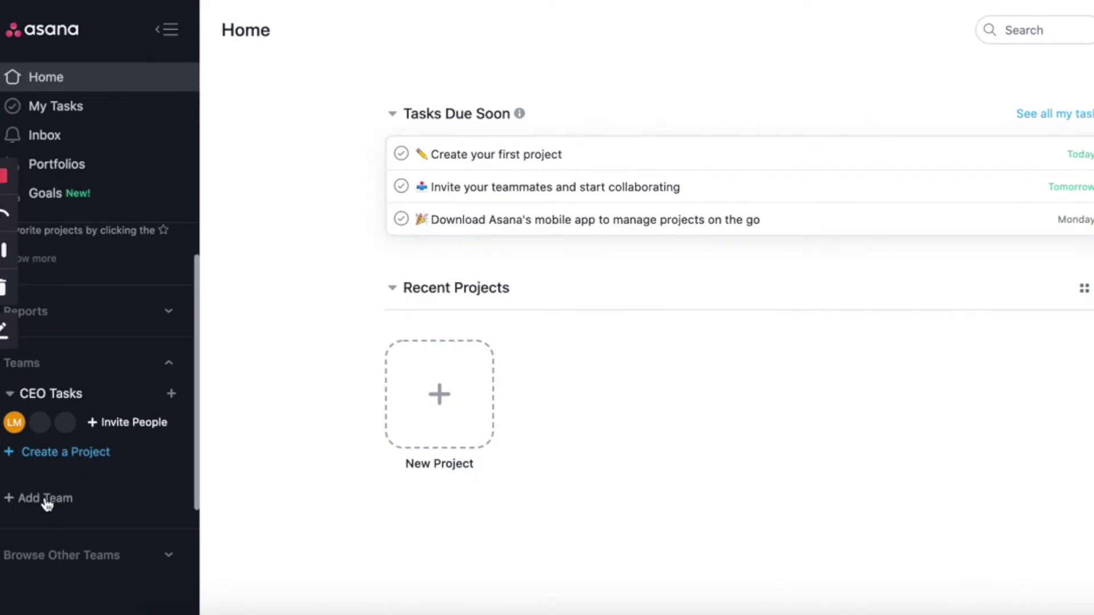
click(46, 499)
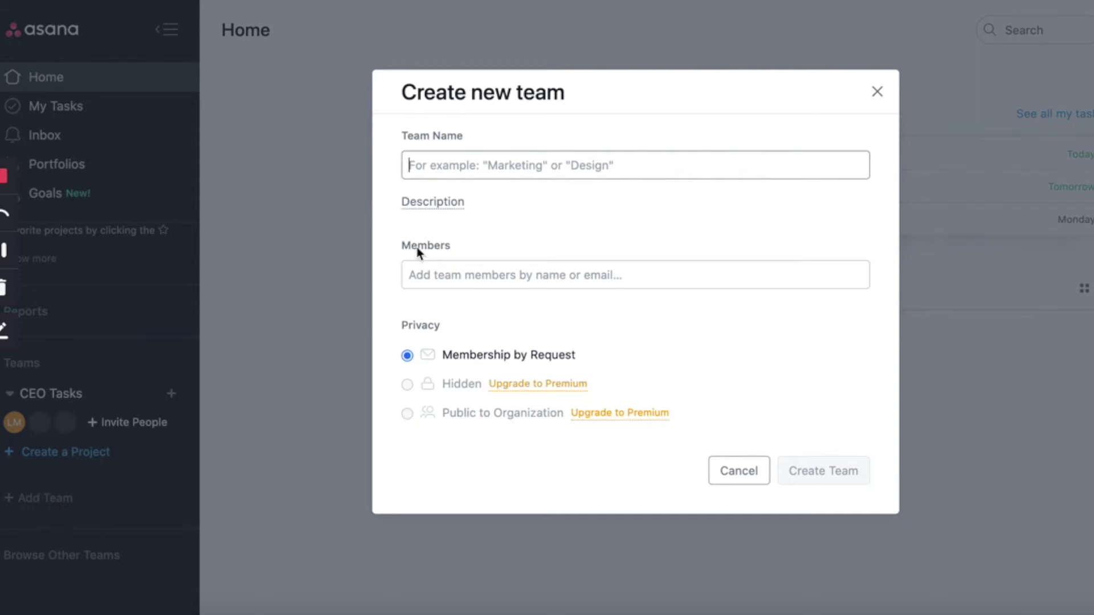
text(Mark)
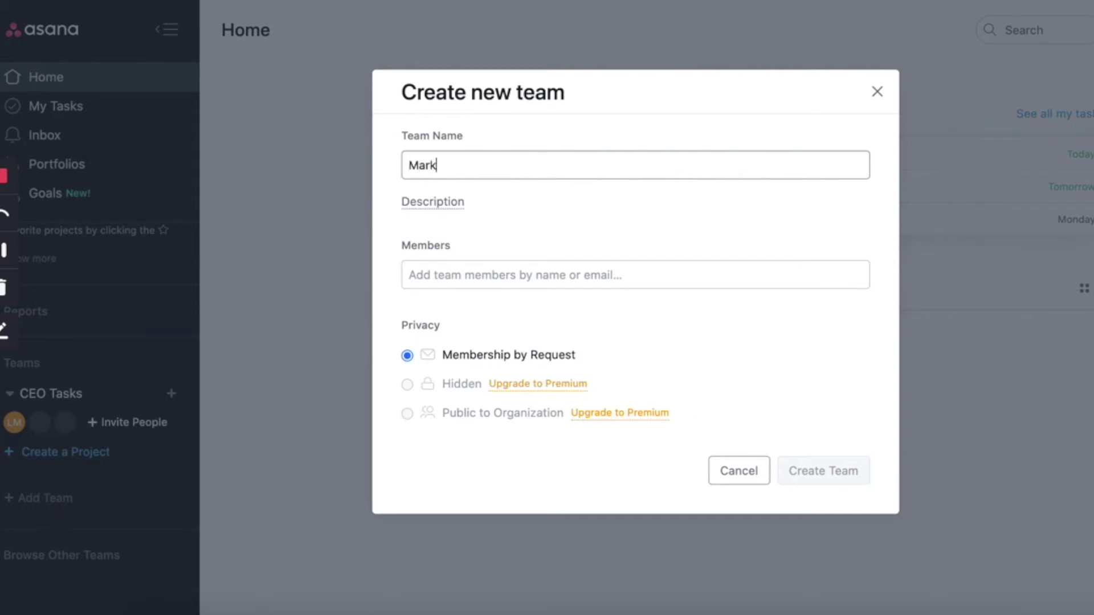
text(eting)
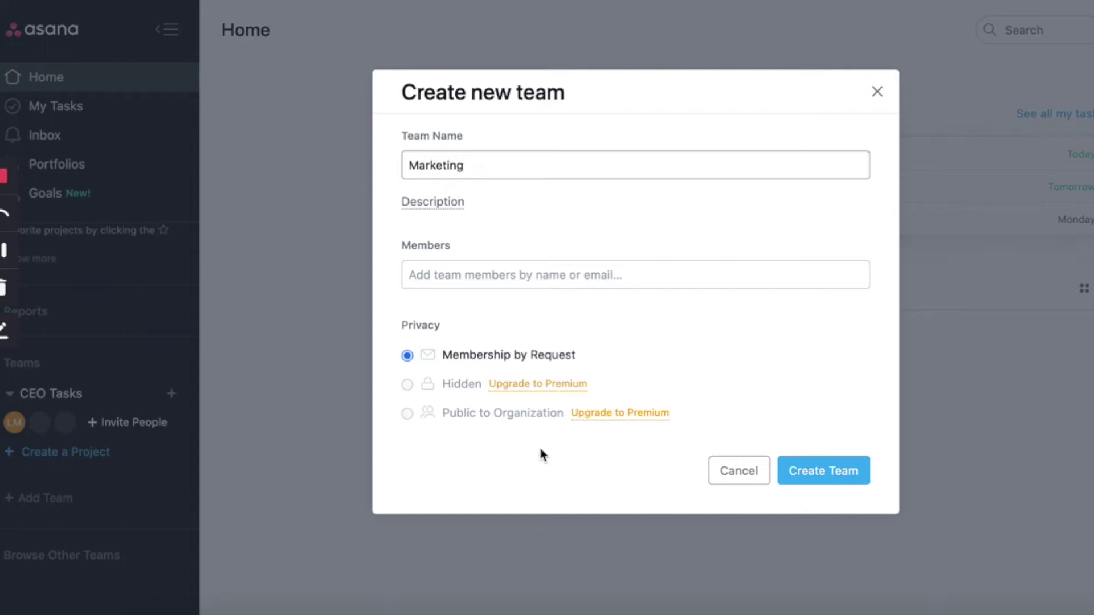
click(837, 470)
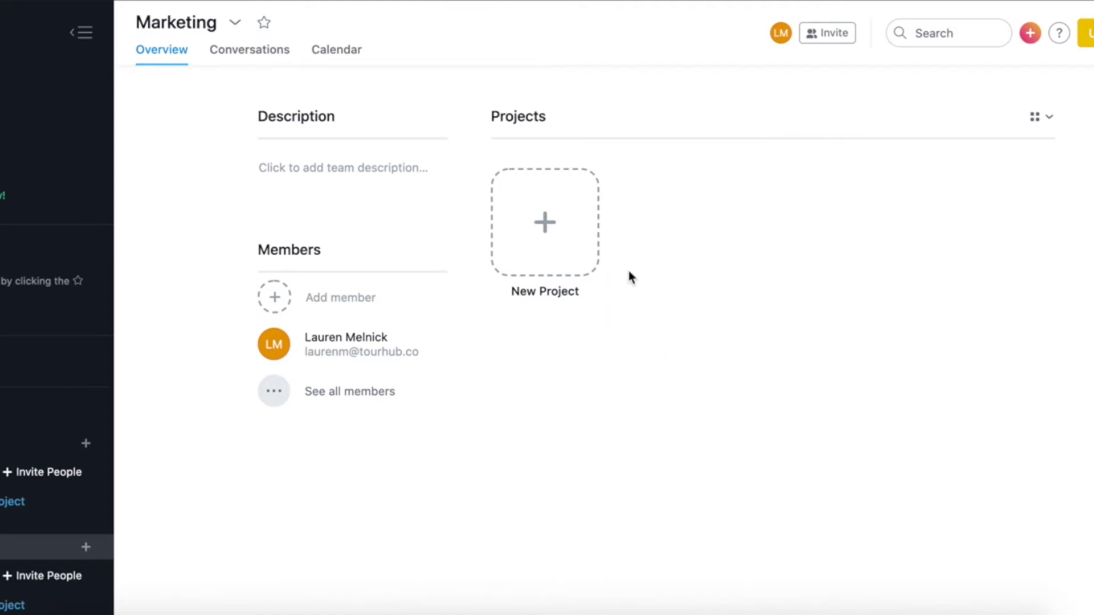
Start a blank Marketing project named 'Instagram Content Calendar'
click(542, 223)
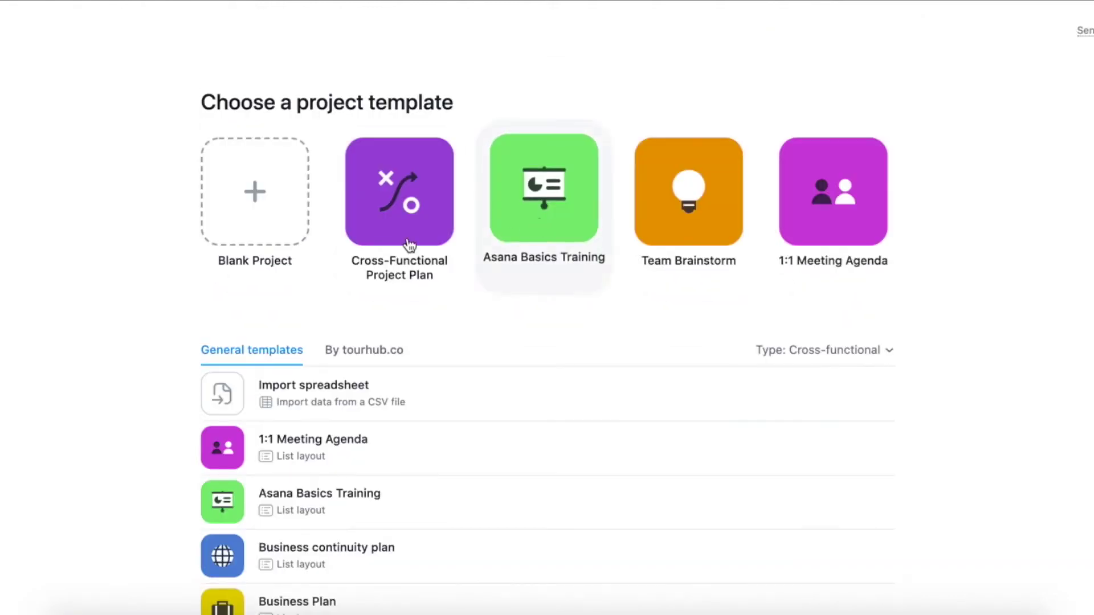
scroll(285, 347, down, 3)
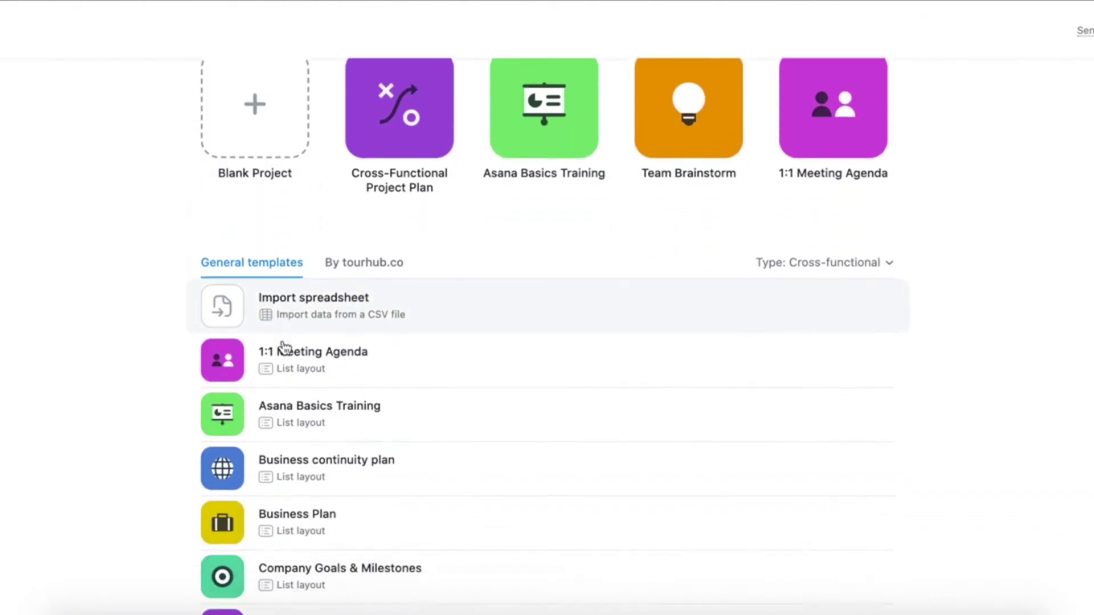
scroll(283, 346, down, 10)
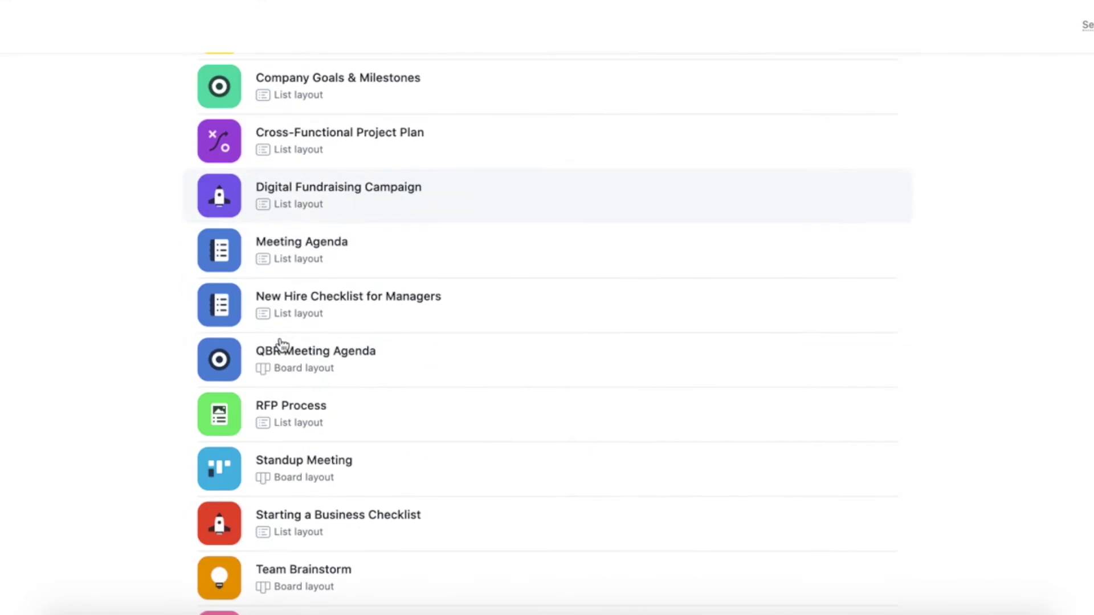
scroll(282, 345, down, 5)
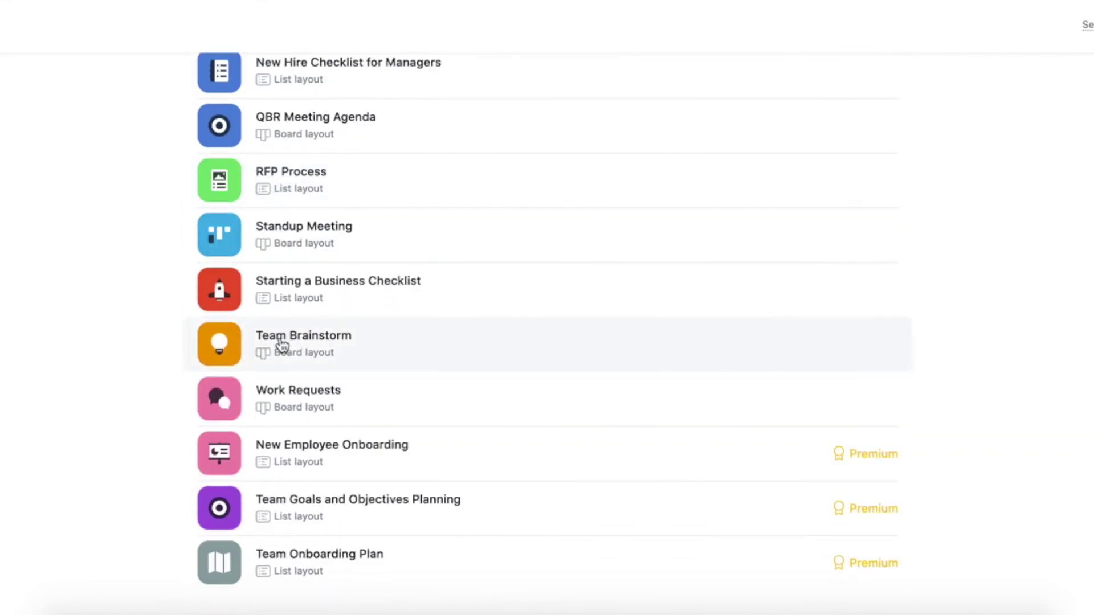
scroll(282, 344, up, 15)
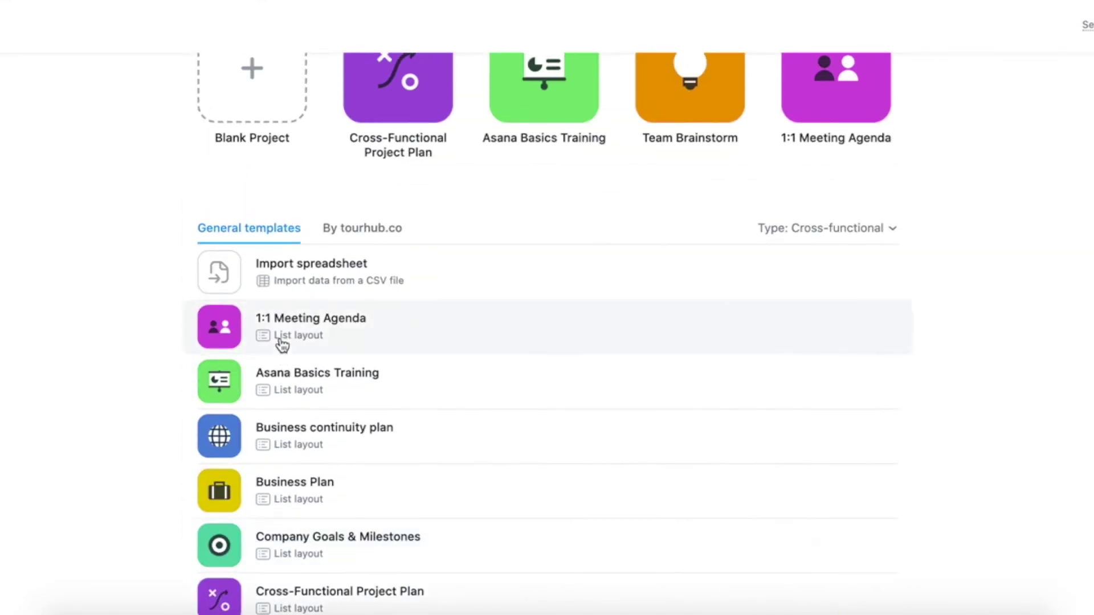
scroll(282, 346, up, 2)
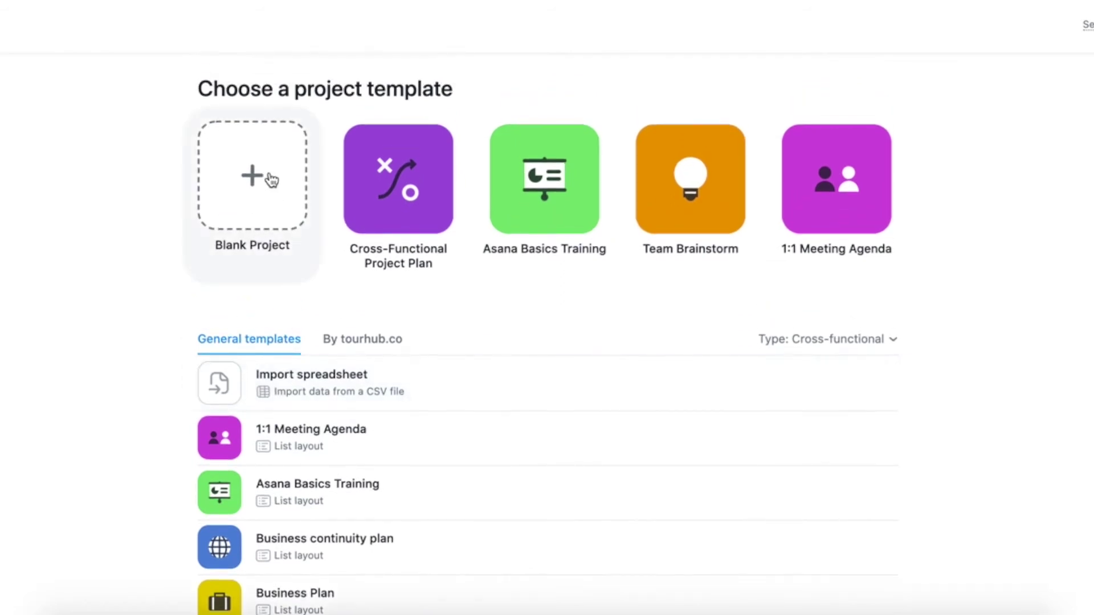
click(271, 180)
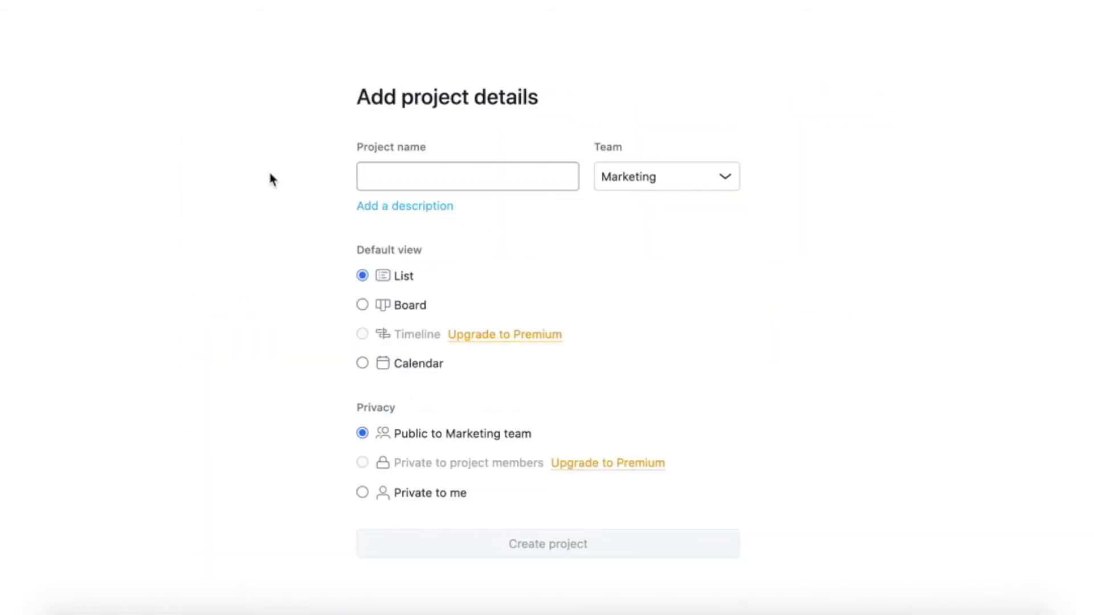
text(Inst)
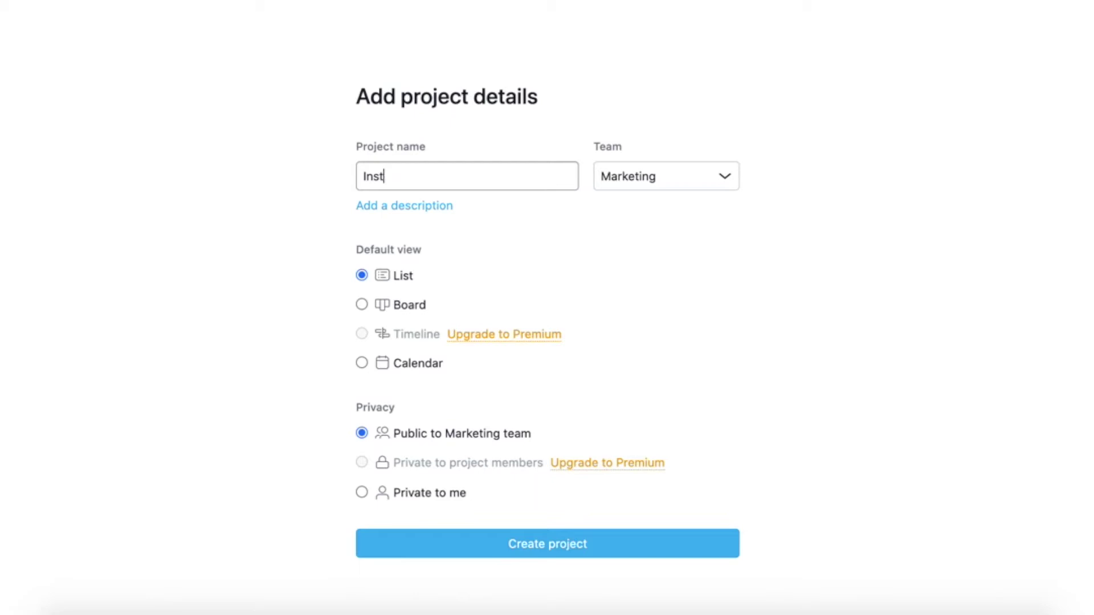
text(agram)
key(BackSpace)
text(am Coo)
key(BackSpace)
text(ntent C)
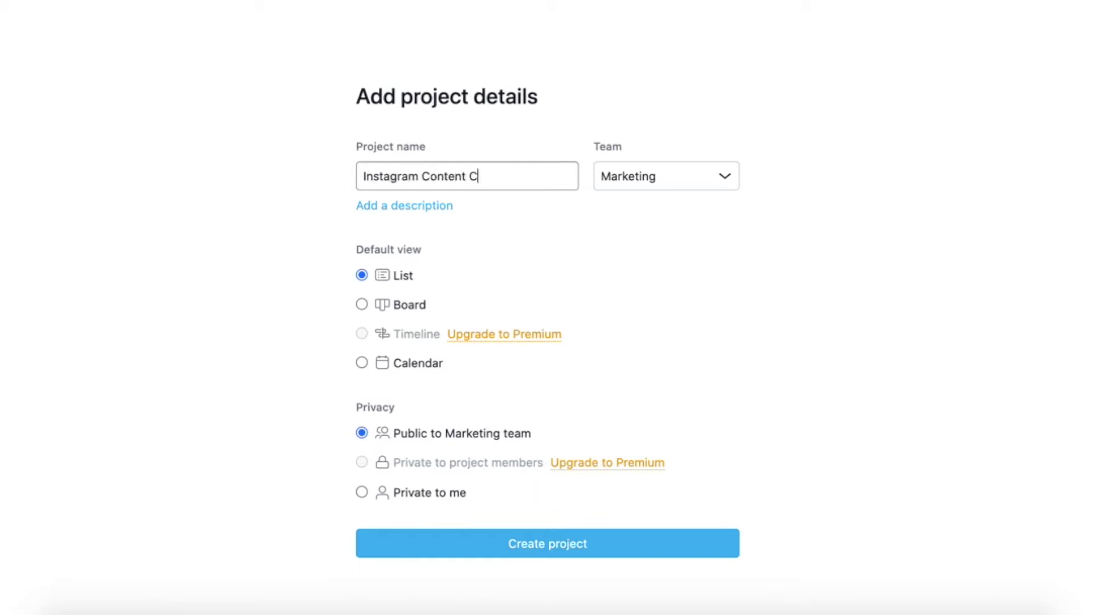
text(alendar)
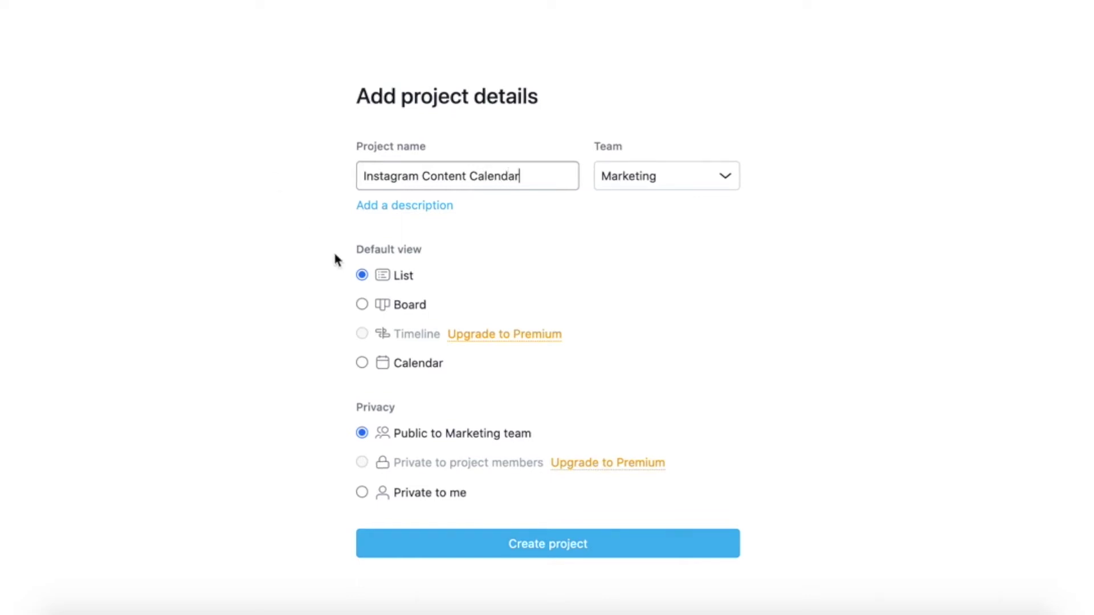
Keep Board as the default view, make it public to the Marketing team, and create it
click(360, 302)
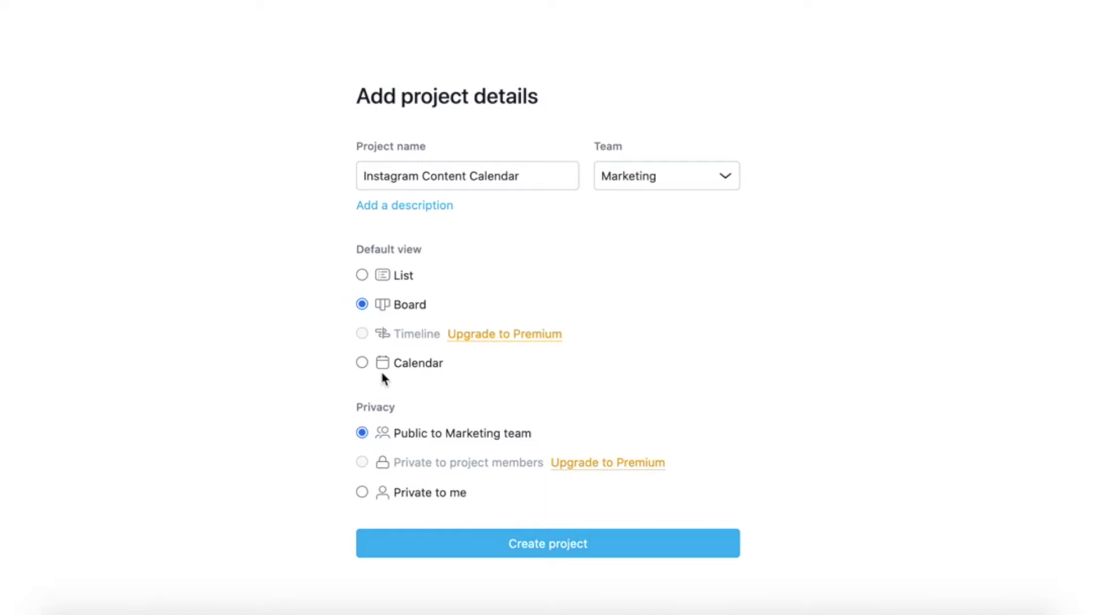
click(362, 362)
click(361, 304)
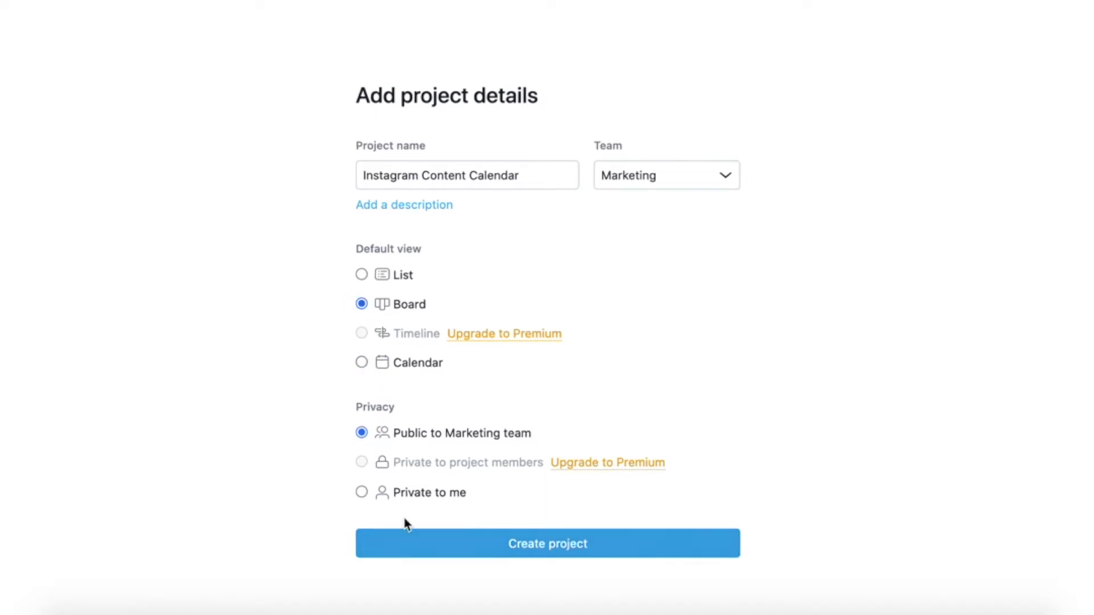
click(362, 492)
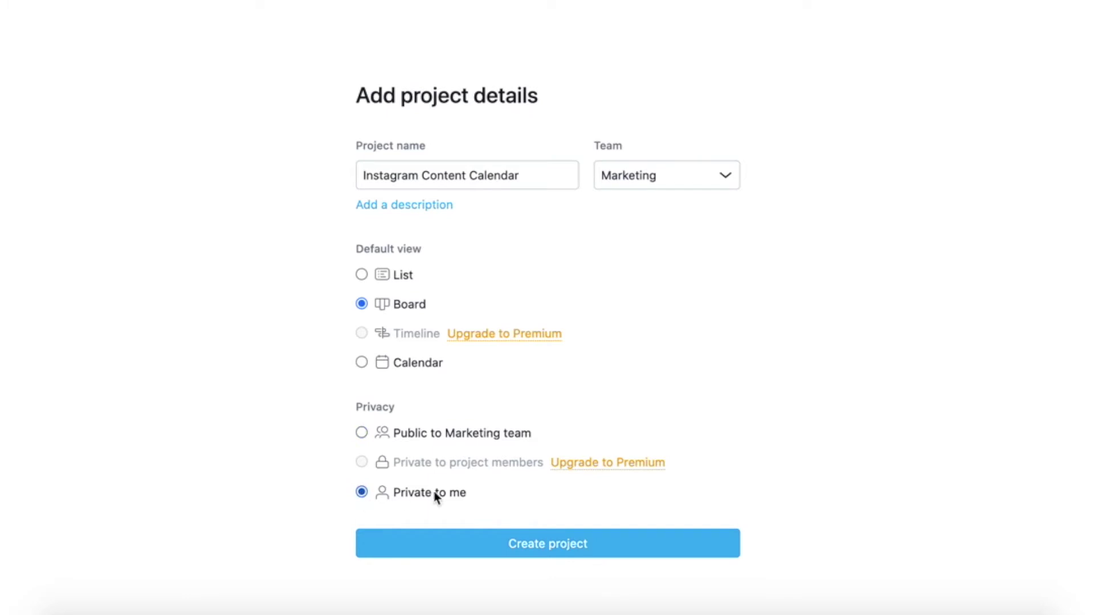
click(361, 434)
click(393, 548)
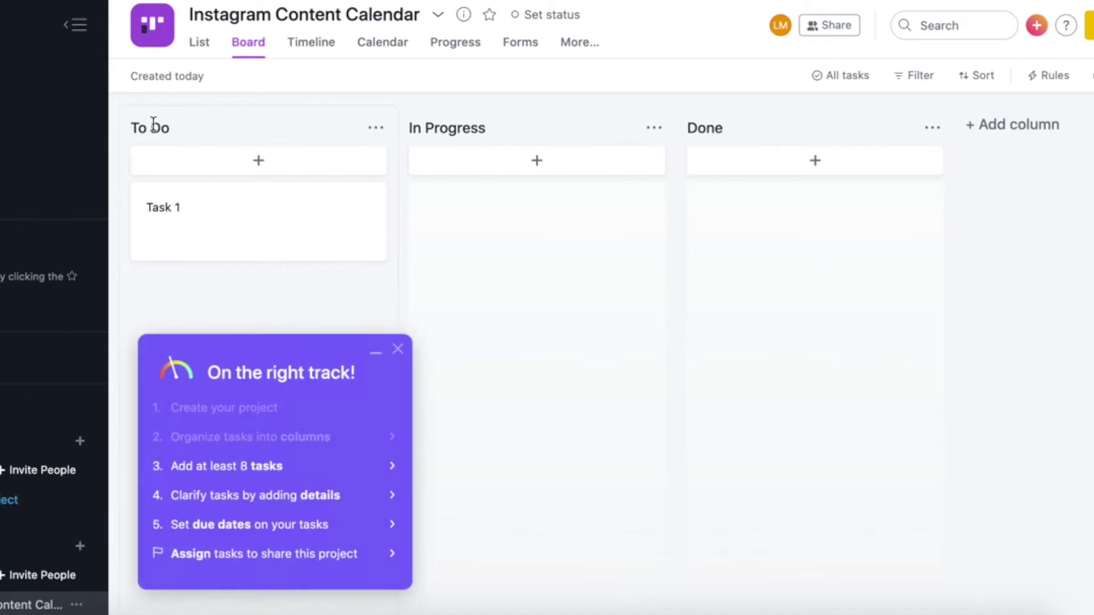
Close the 'On the right track' checklist and put the To Do column title into edit mode
click(398, 349)
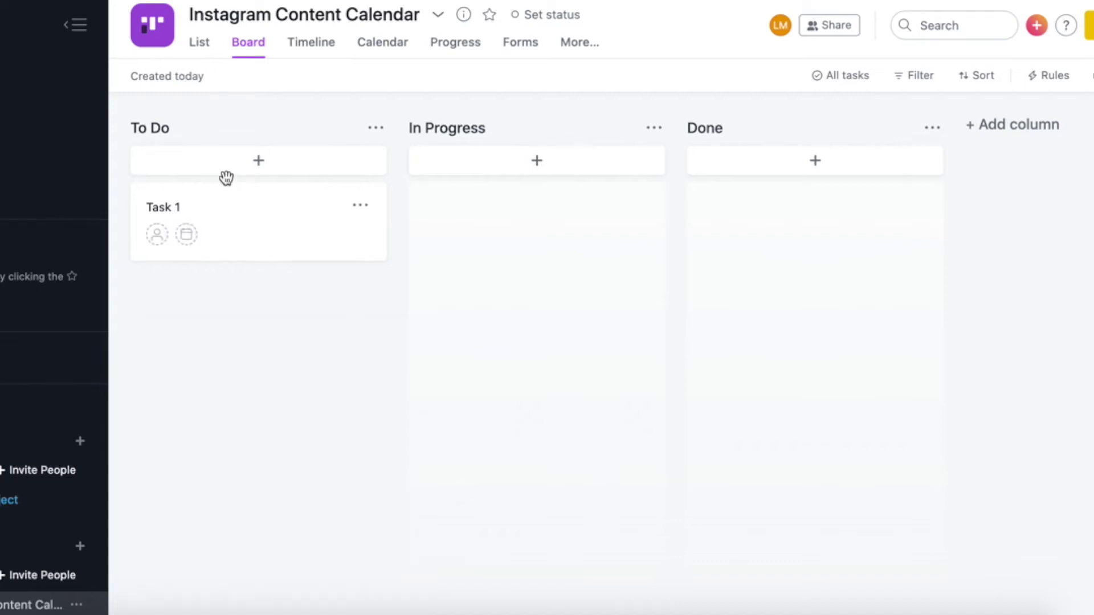
click(156, 122)
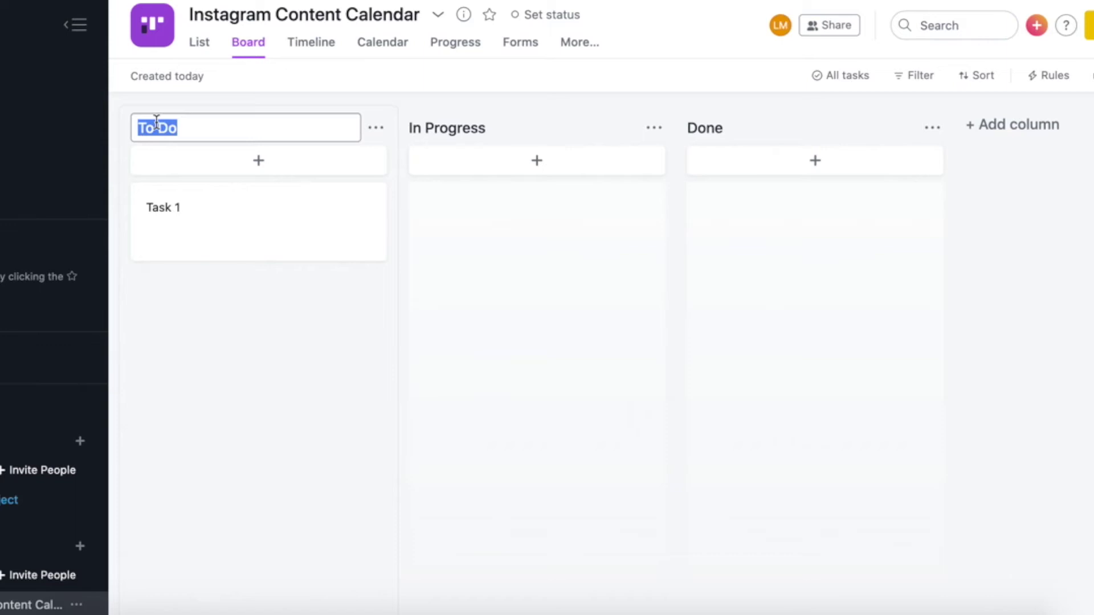
Rename the columns to Ideas, Monday and Wednesday, and add a Thursday column
text(Id)
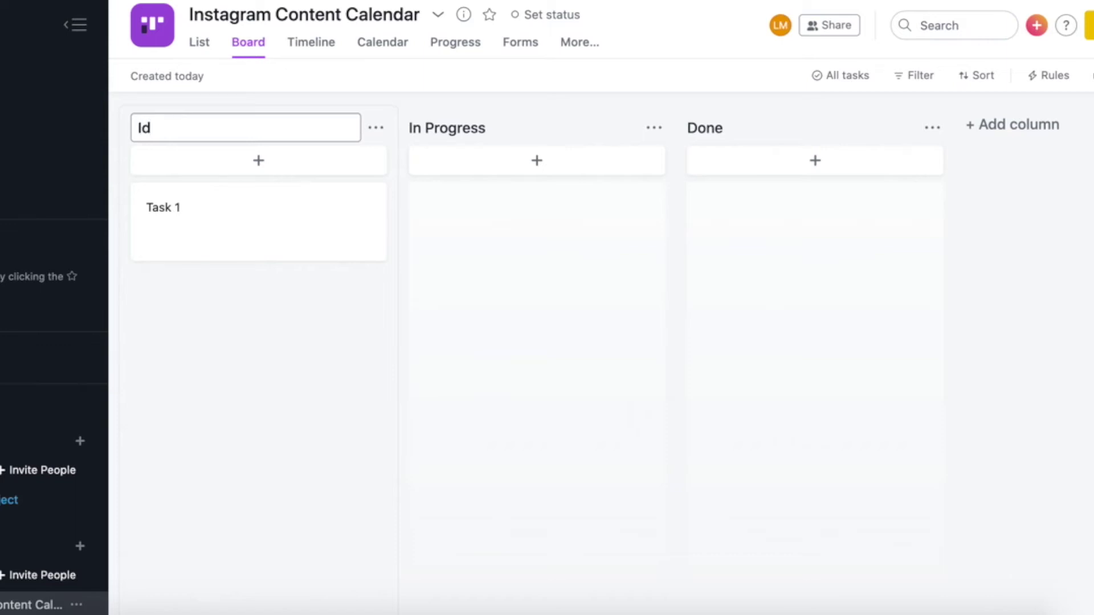
text(eas)
click(444, 126)
text(M)
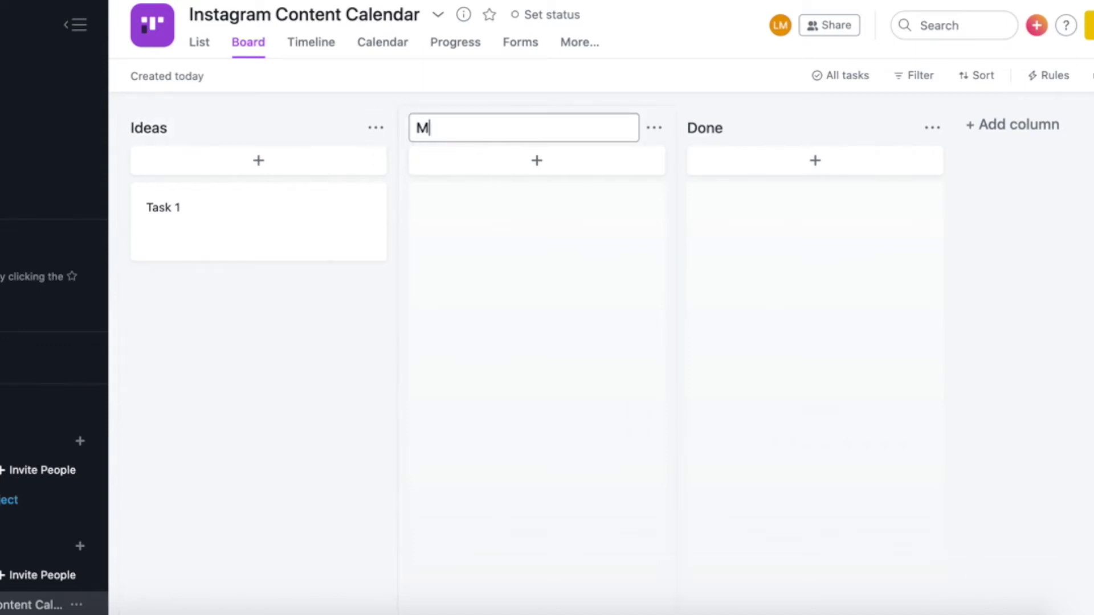
text(onday)
click(721, 130)
text(W)
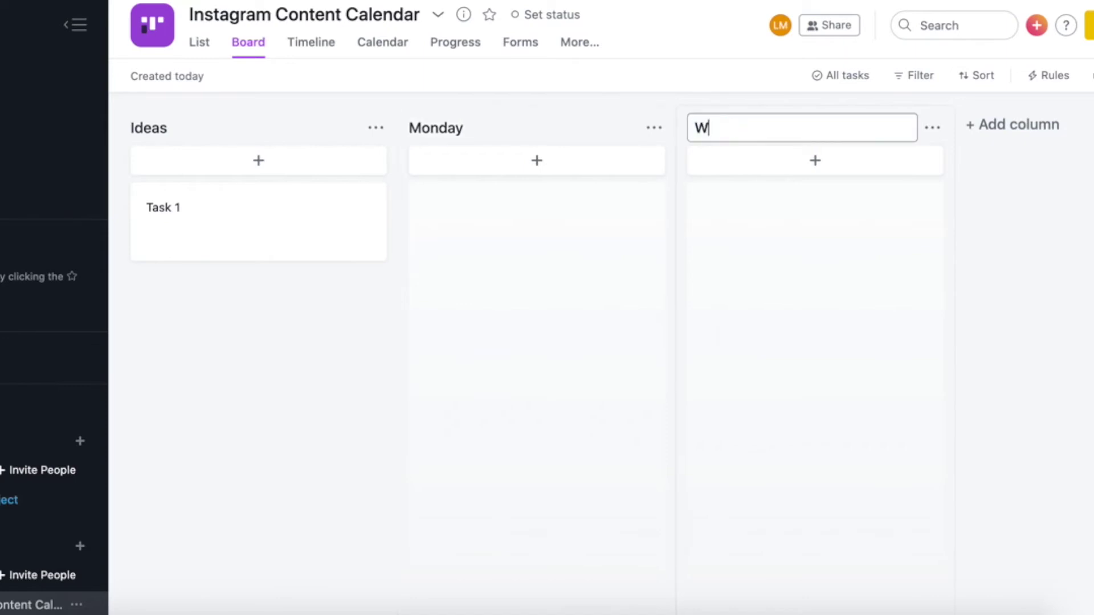
text(ednesday)
click(1049, 128)
text(T)
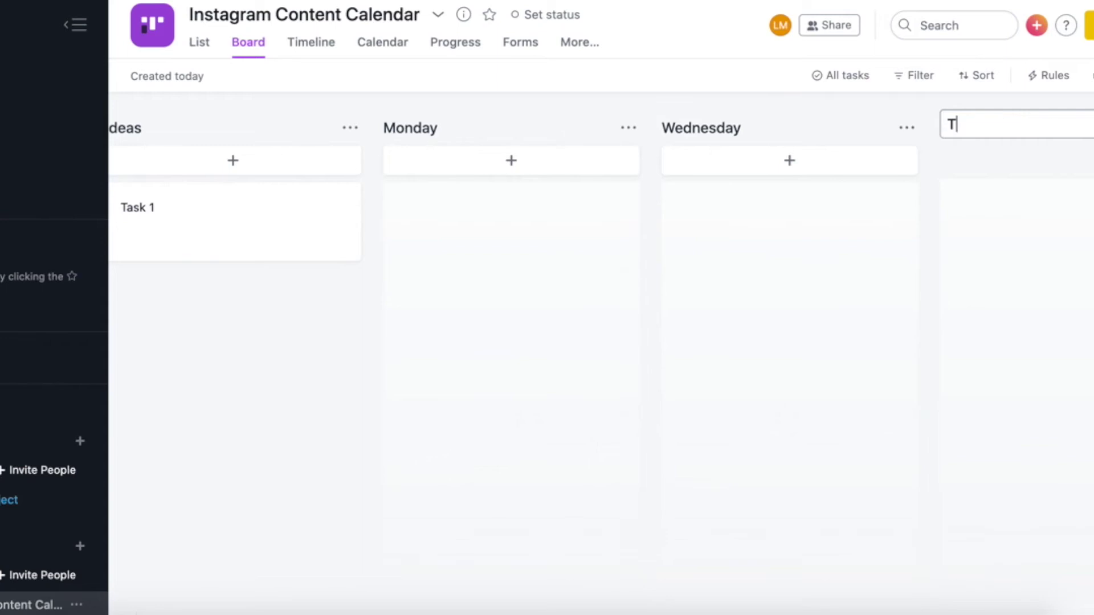
text(hursday)
scroll(537, 166, left, 1)
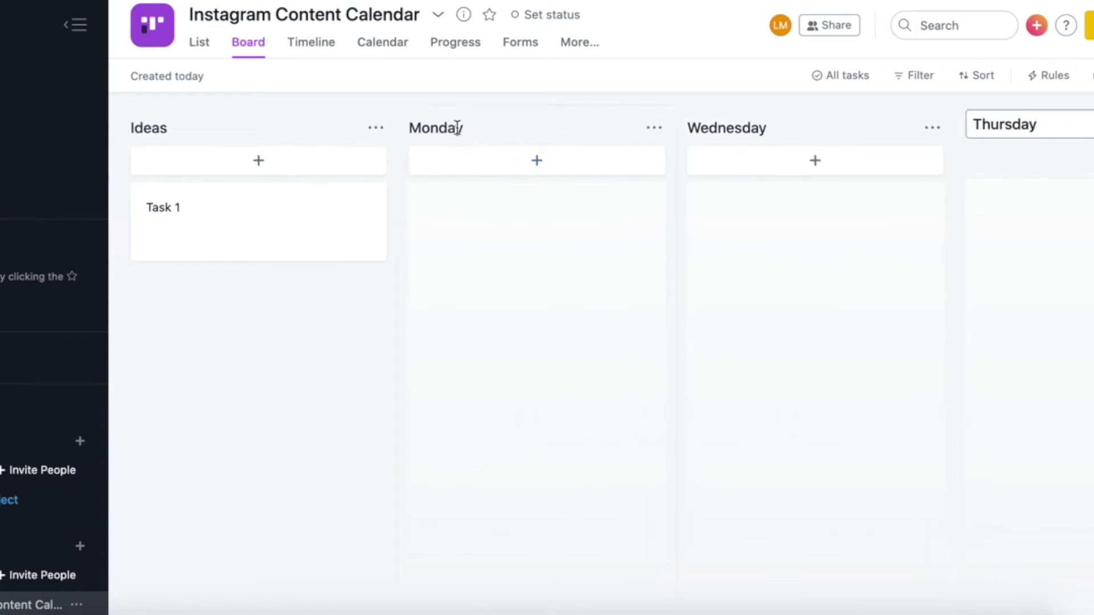
key(Return)
Extend the day columns to Monday (YouTube), Wednesday (Travel or WFH Tip) and Thursday (Blog Post)
scroll(456, 128, left, 5)
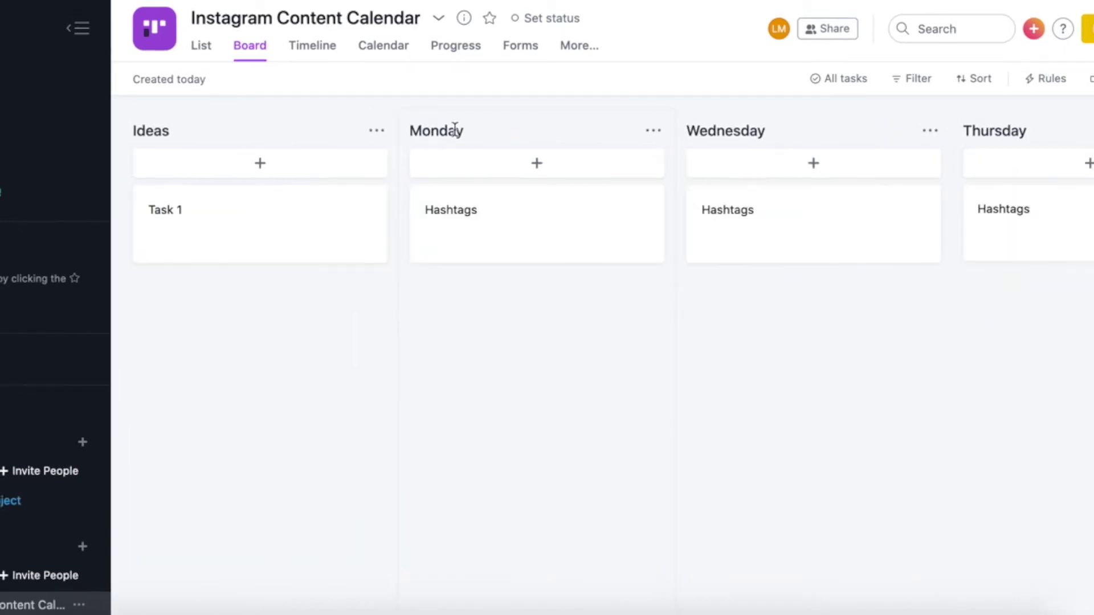
click(465, 128)
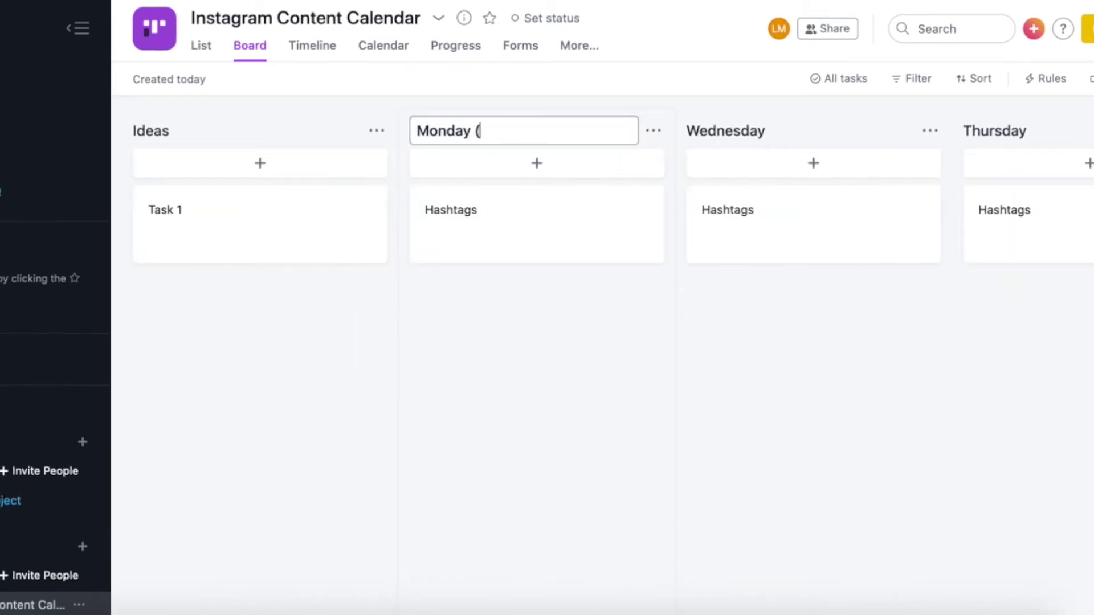
text((YouTube))
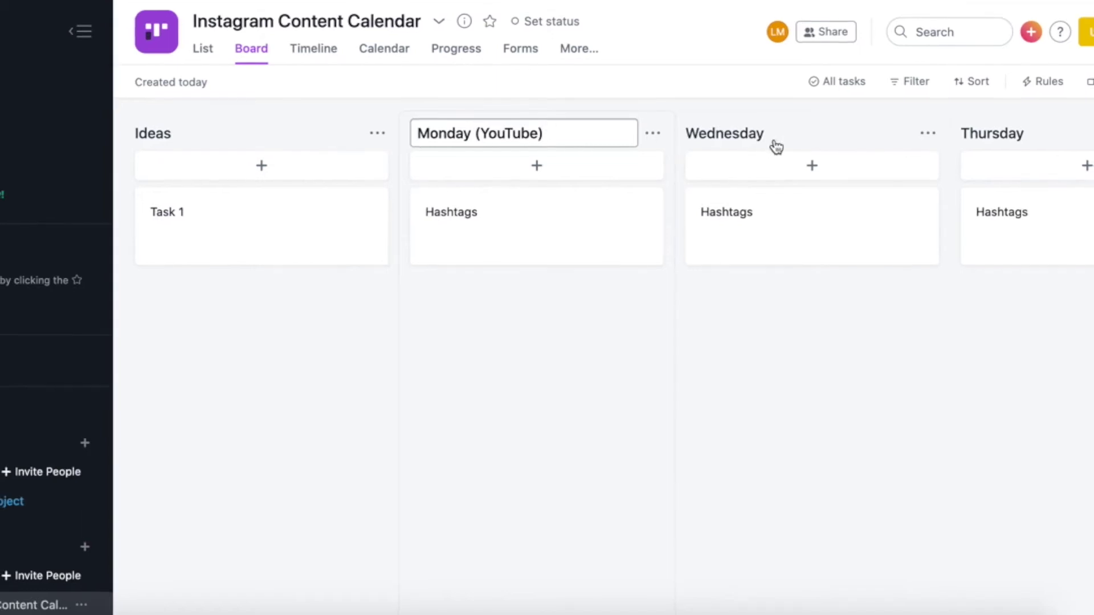
click(775, 134)
text(()
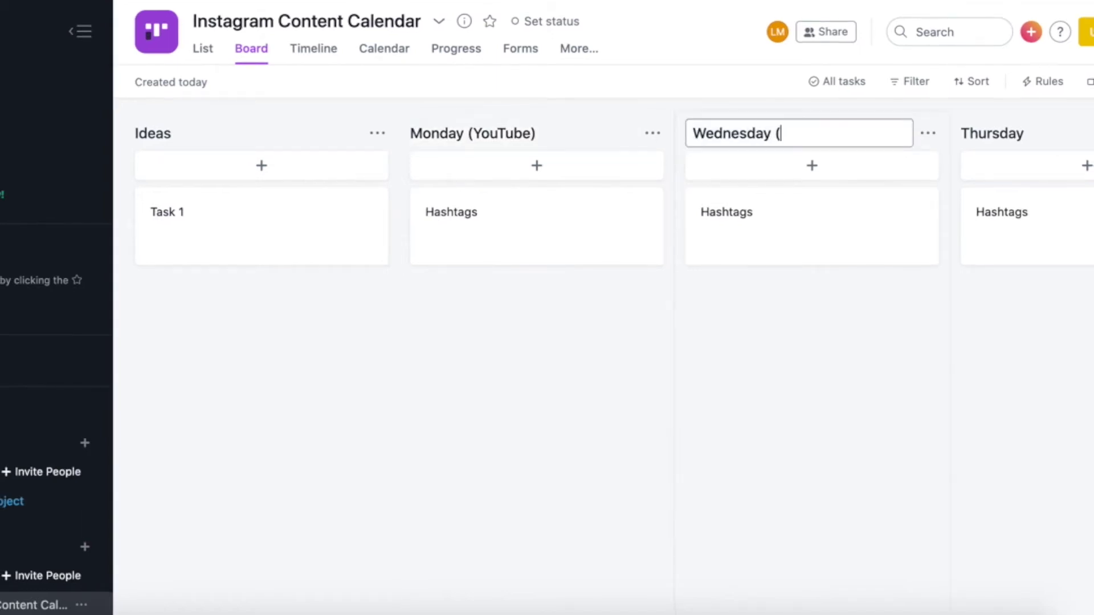
text(Travel or WFH Tip)
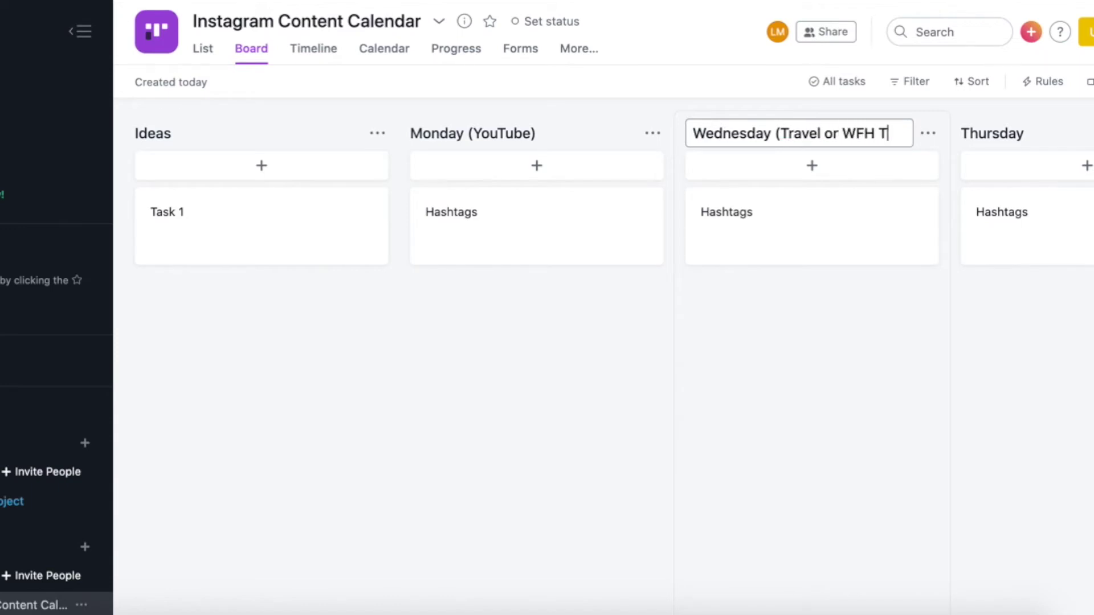
text())
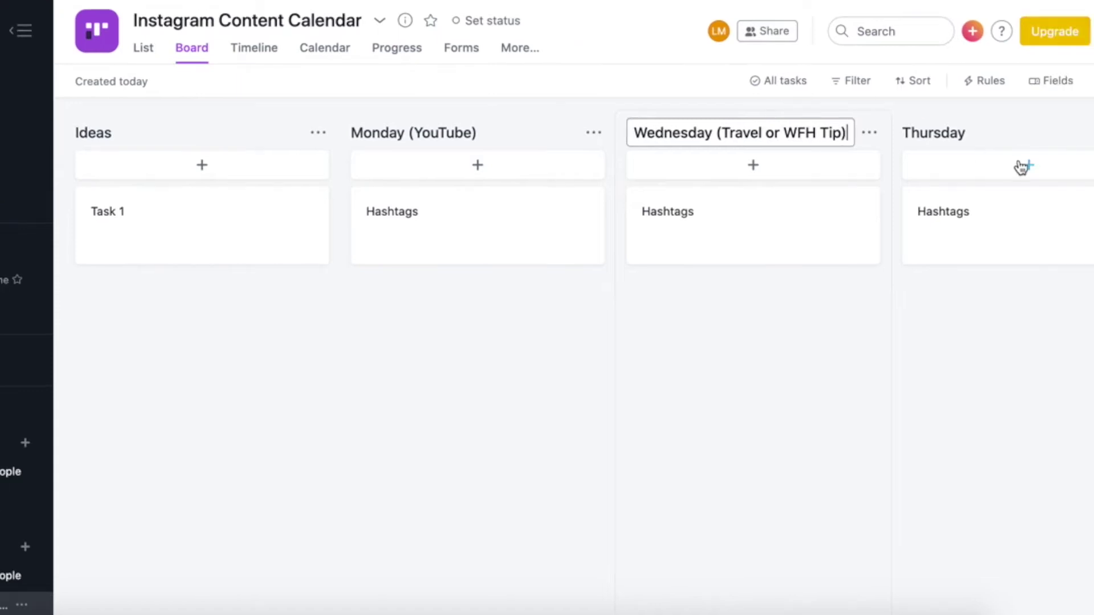
click(1033, 133)
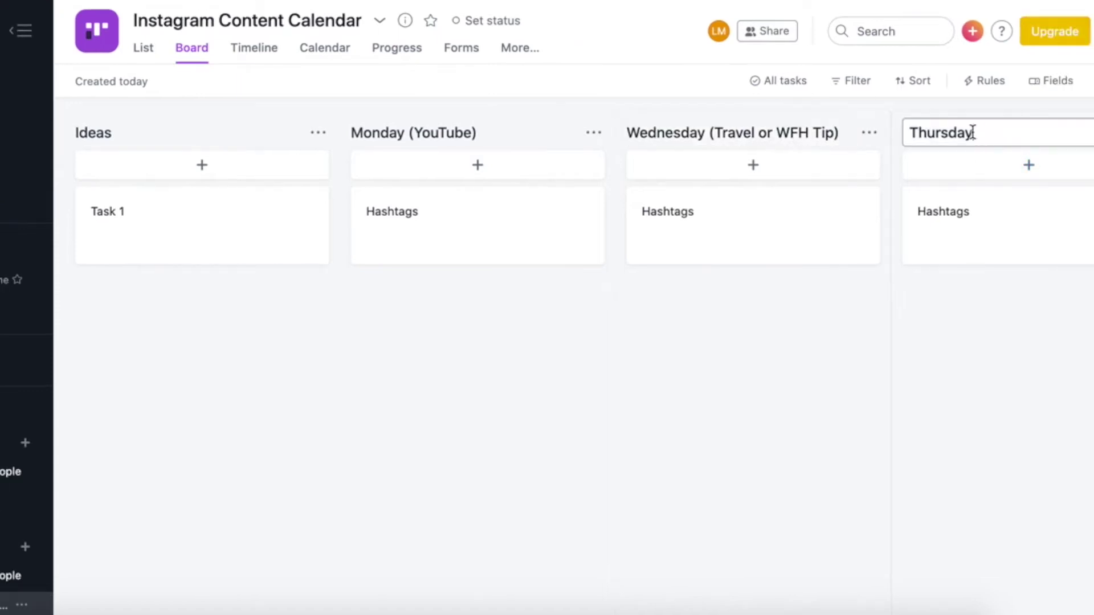
text((Blog Po)
key(BackSpace)
text(g Post))
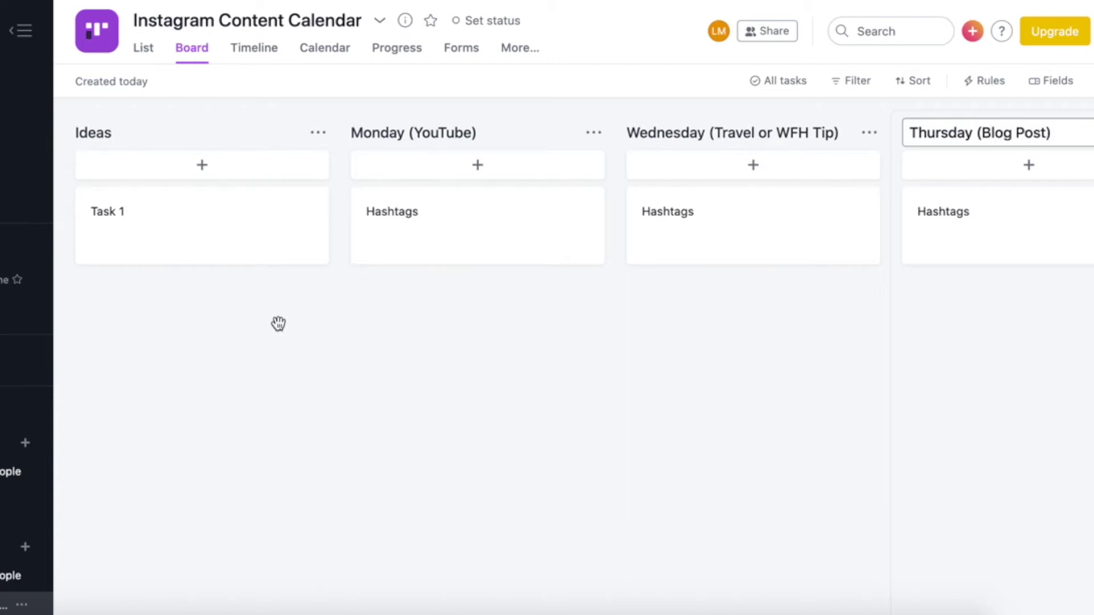
click(278, 324)
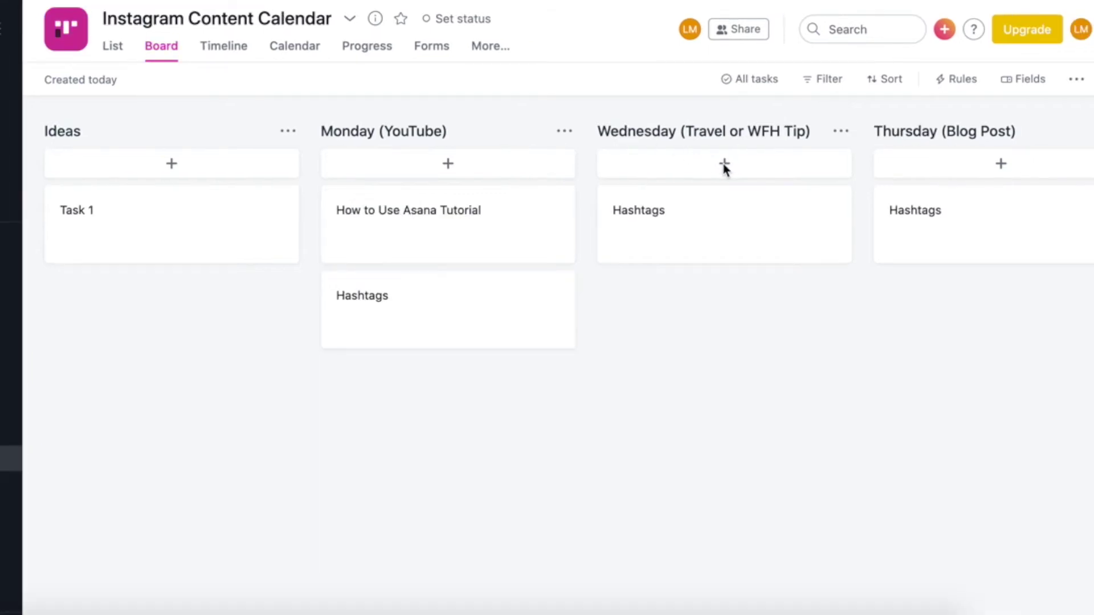
Add cards 'Best Destinations for Digital Nomads' to Wednesday and 'How to Start Freelancing' to Thursday
click(725, 164)
text(Bes)
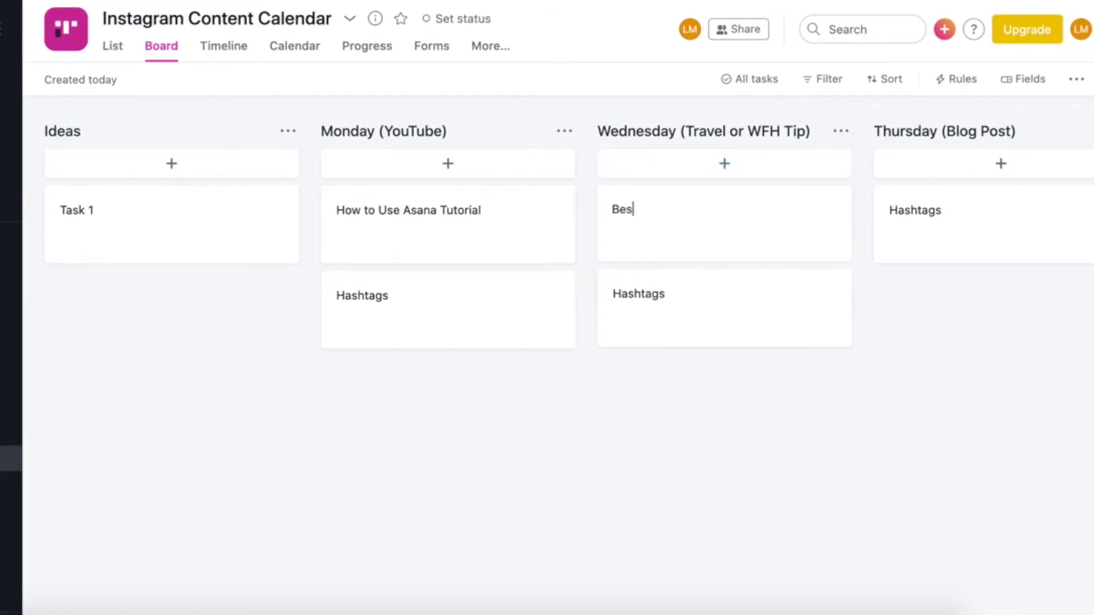
text(t Destinations)
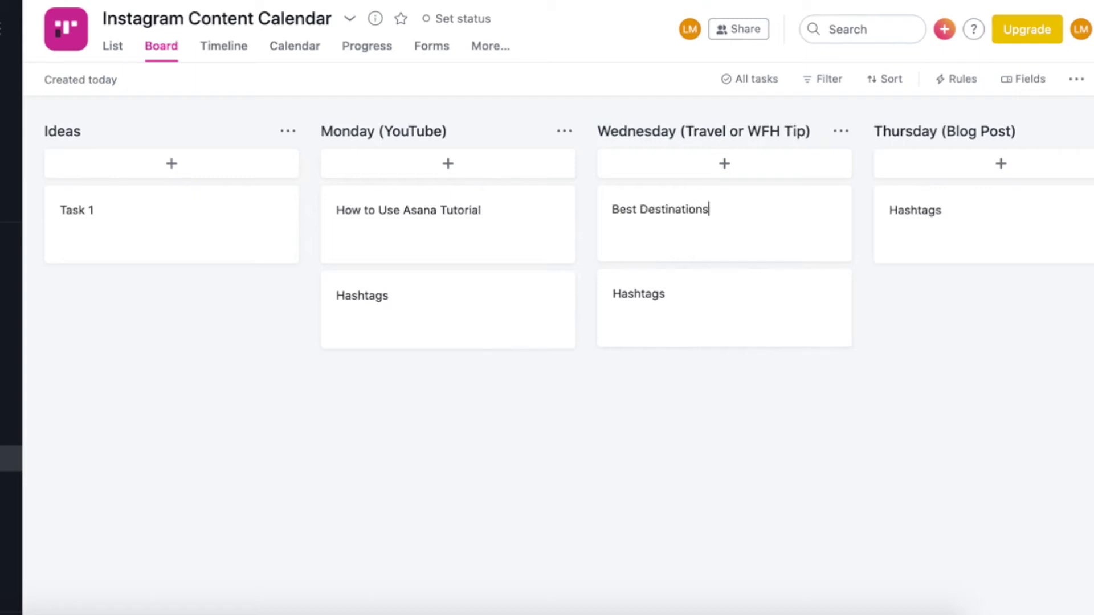
text( for Digital Nomads)
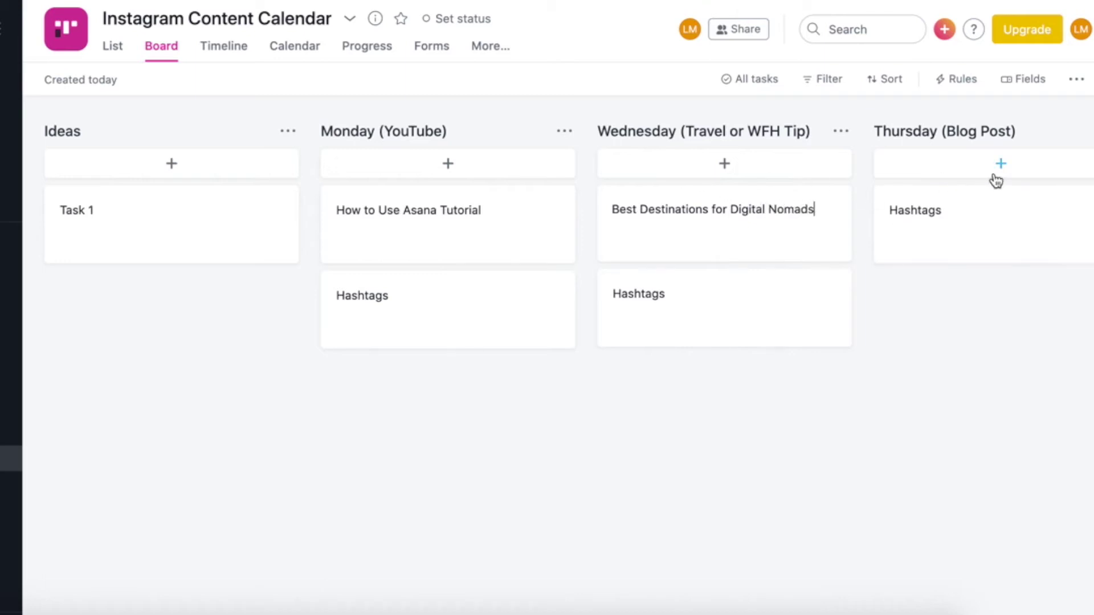
click(998, 171)
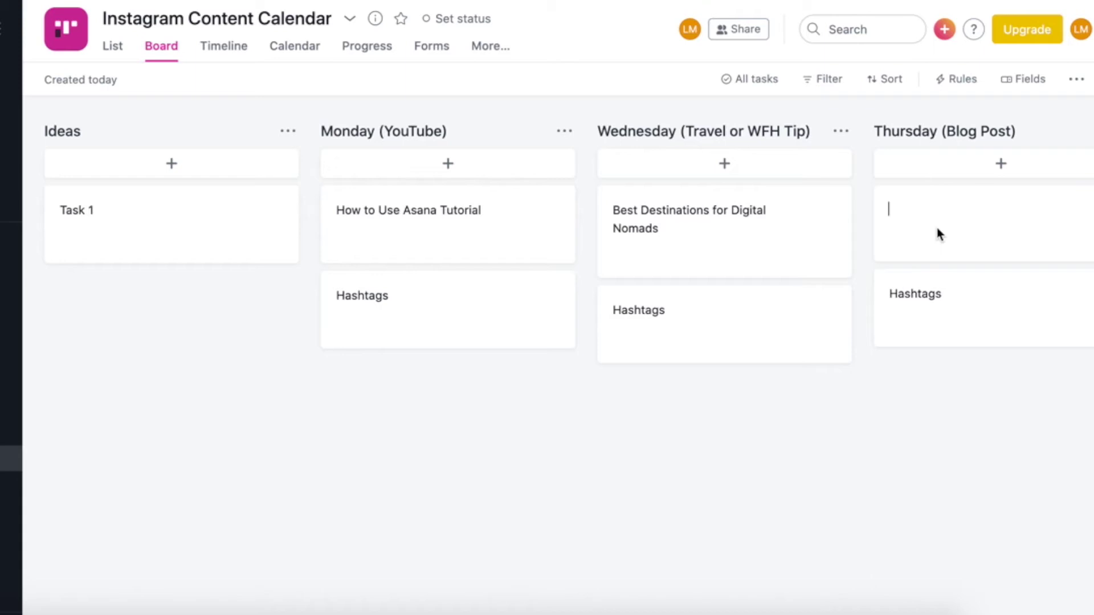
text(How)
text( to S)
text(taa)
text(tart Freeland)
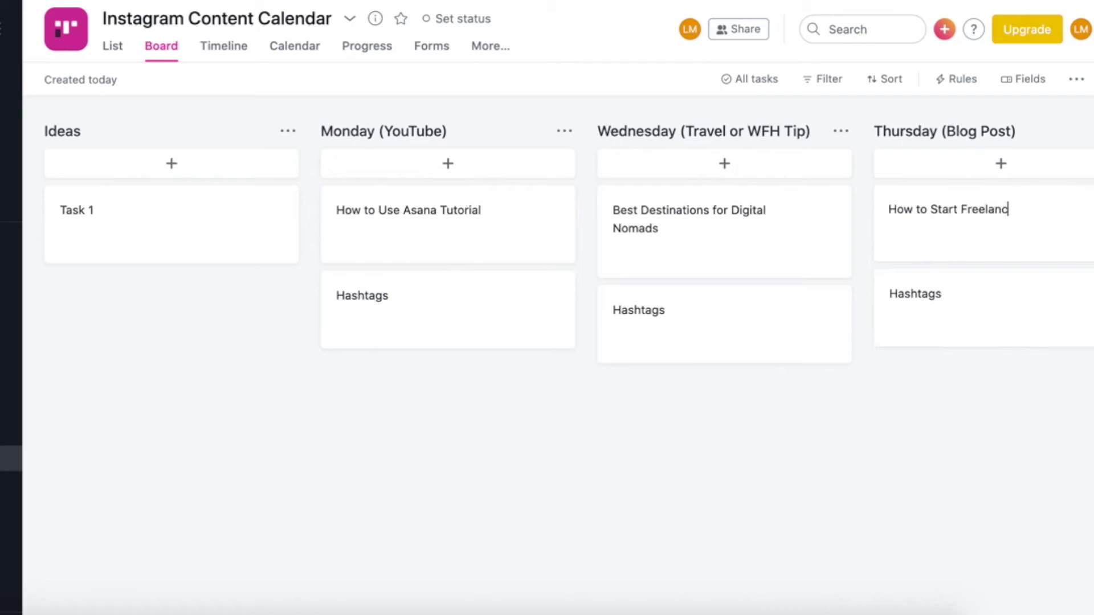
key(BackSpace)
text(cing)
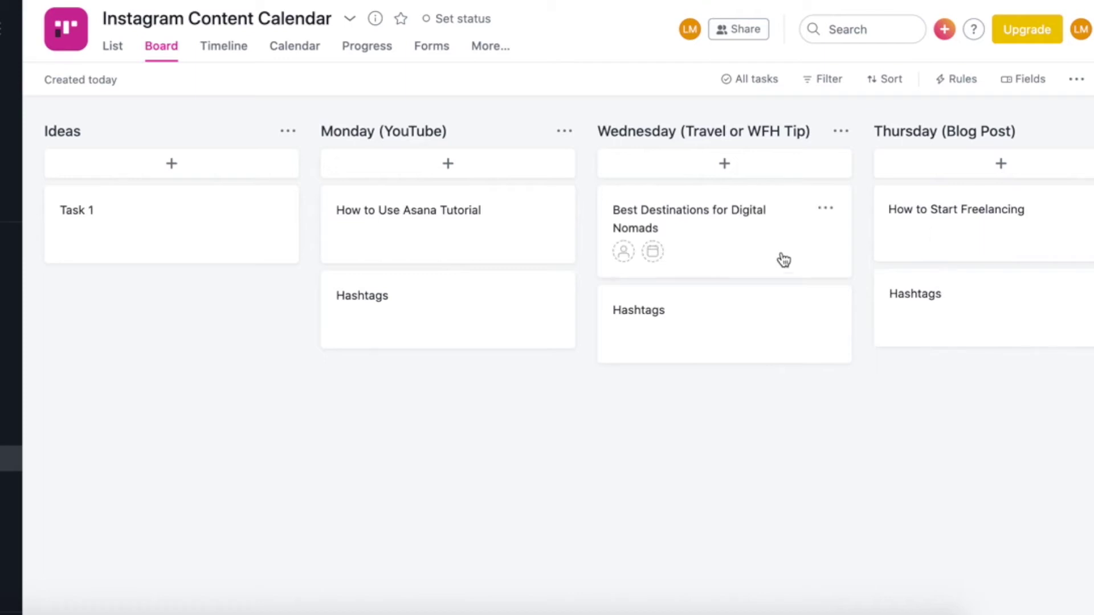
Set the tutorial card due on July 27 and the destinations card due 29 Jul
click(376, 238)
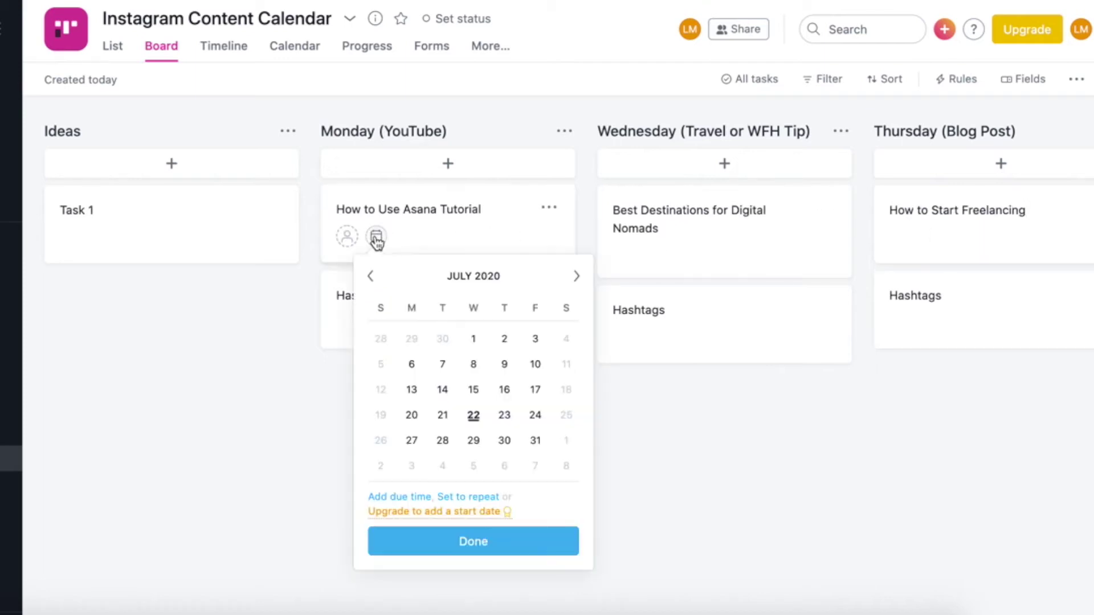
click(412, 440)
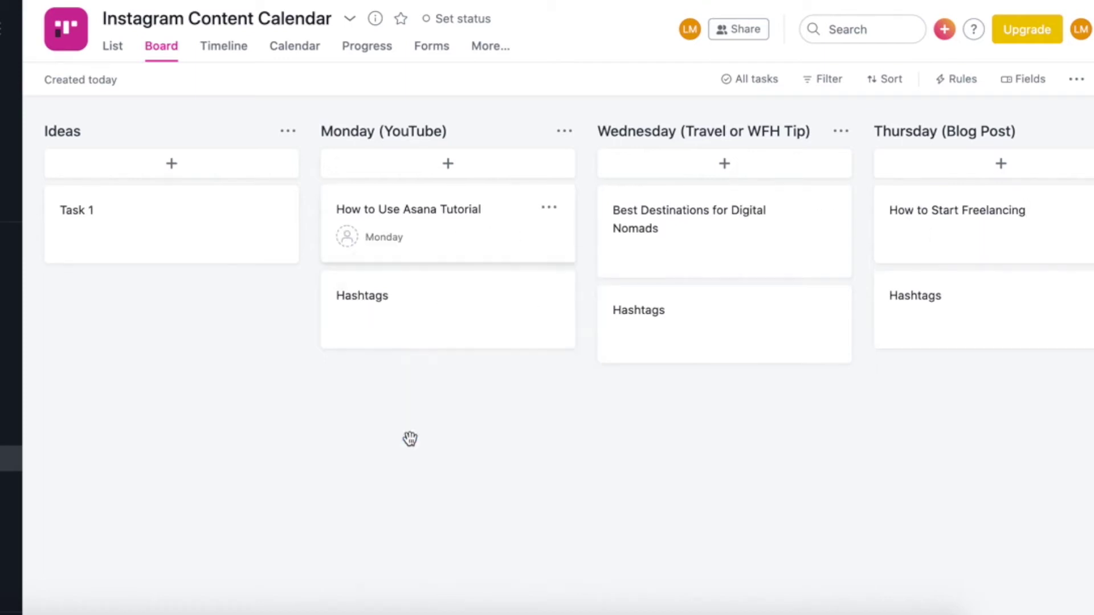
click(652, 253)
click(747, 454)
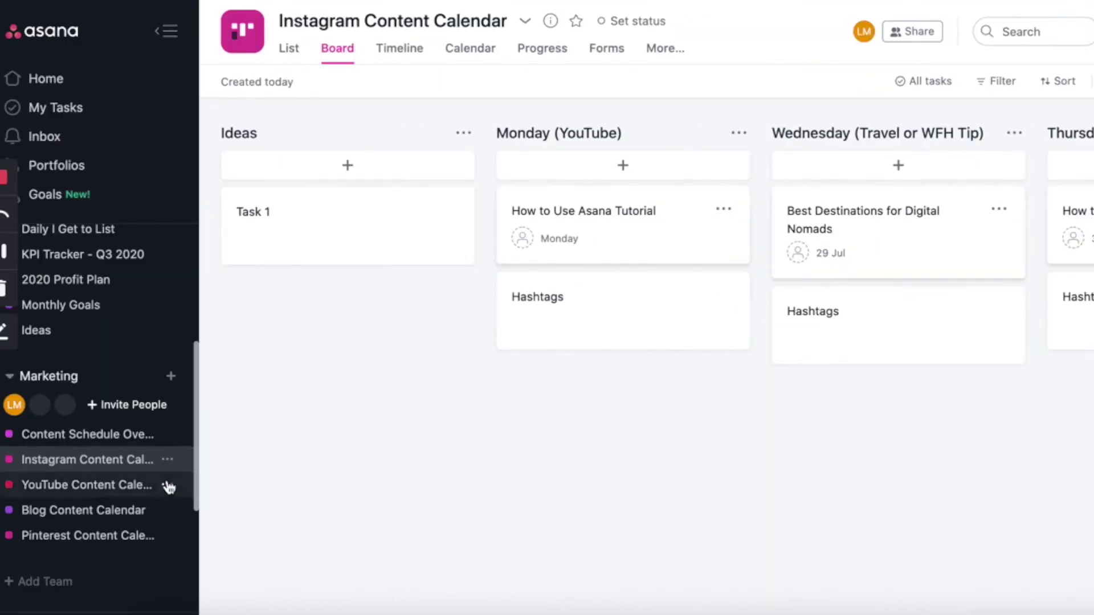
Switch Content Schedule Overview to Board view and save that layout as the project default
click(89, 442)
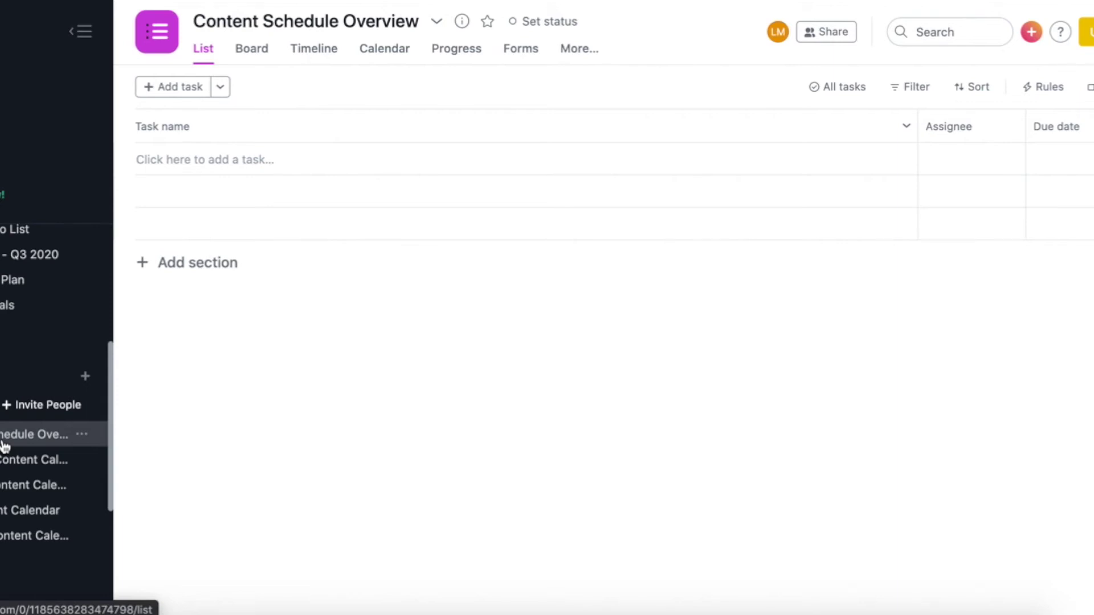
click(254, 50)
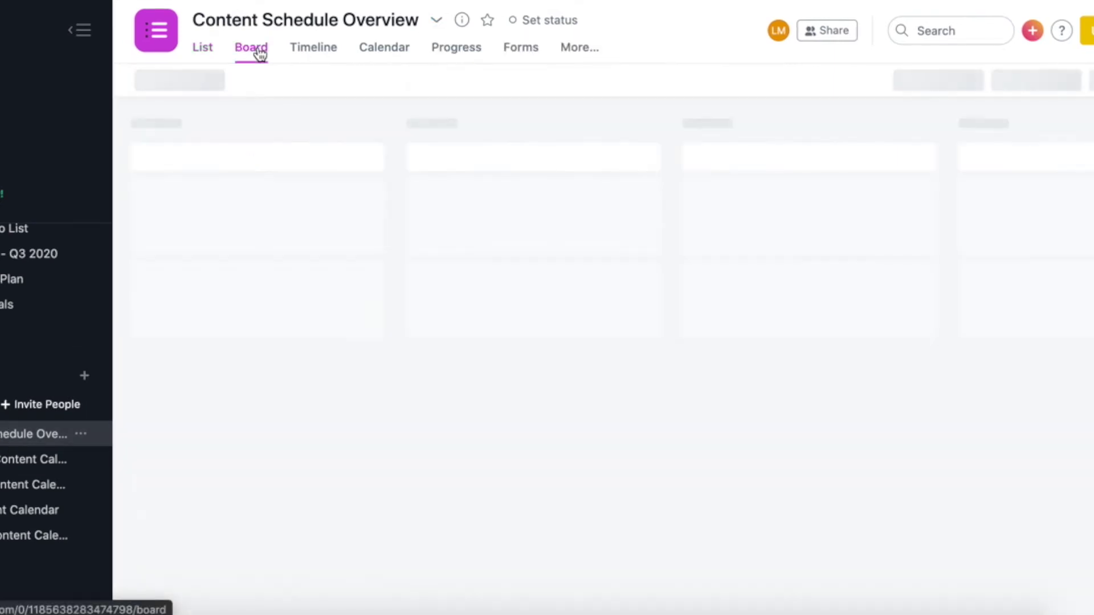
click(437, 22)
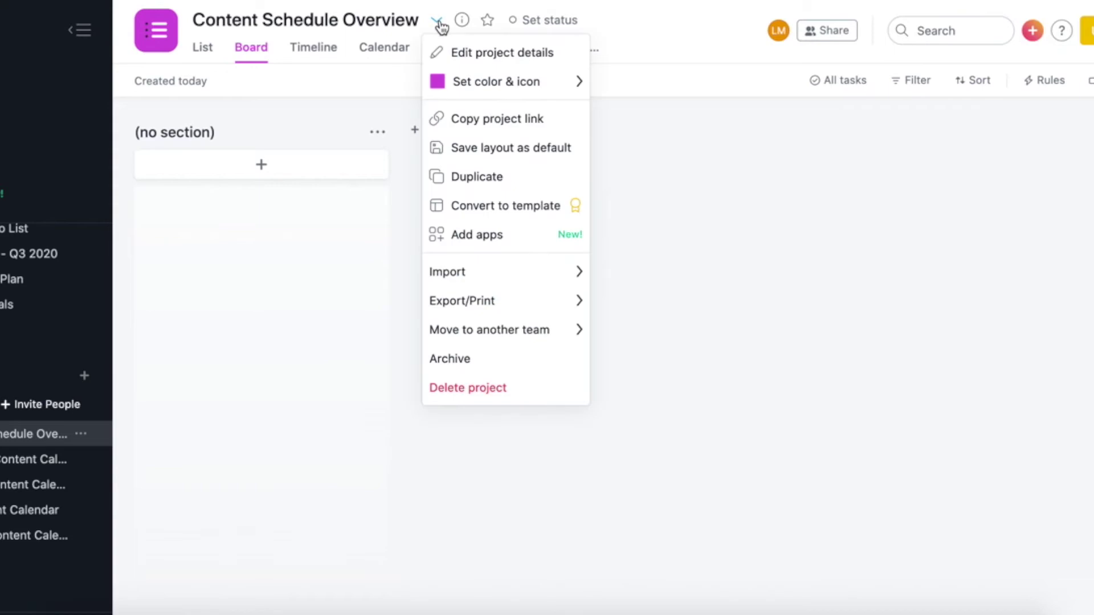
click(462, 148)
Create columns 'Monday: Post YouTube Video', 'Wednesday: Post on IG' and 'Thursday: Post Blog'
click(176, 126)
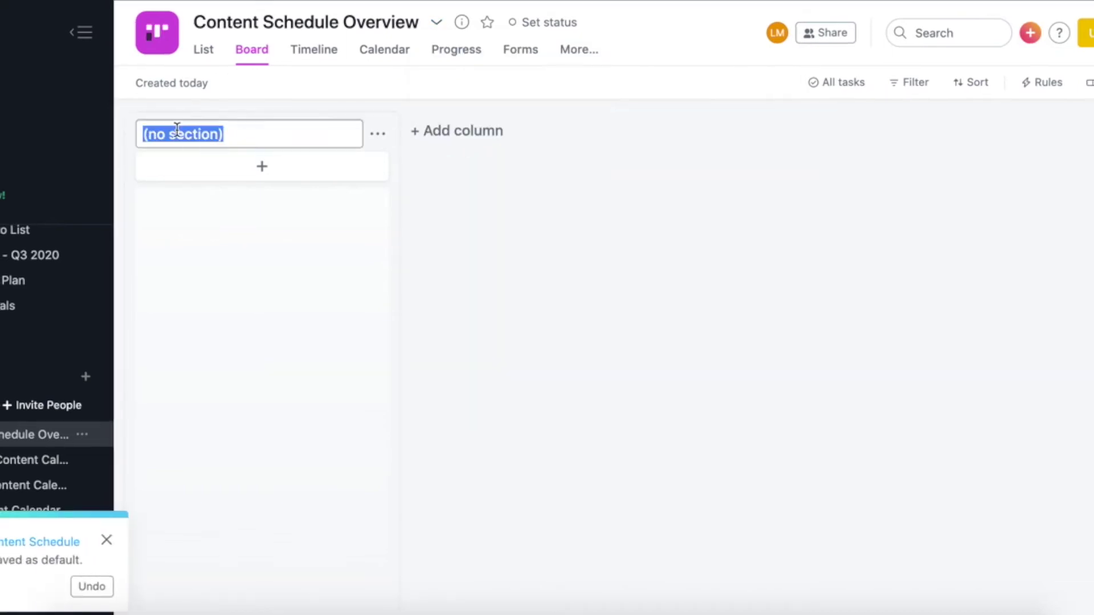
text(Monday: )
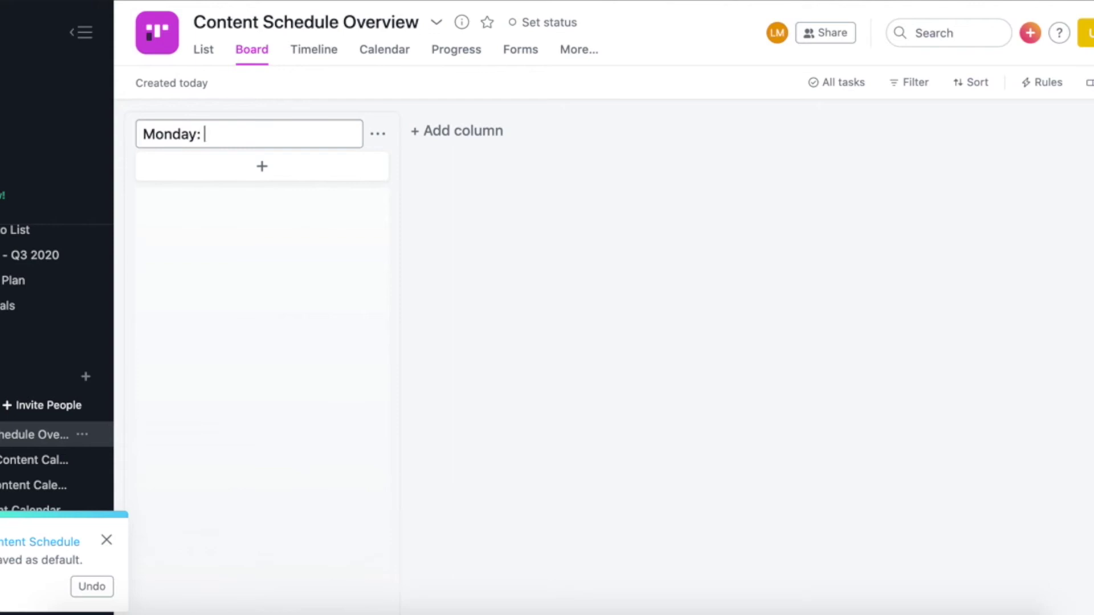
text(Post YouTube Vido)
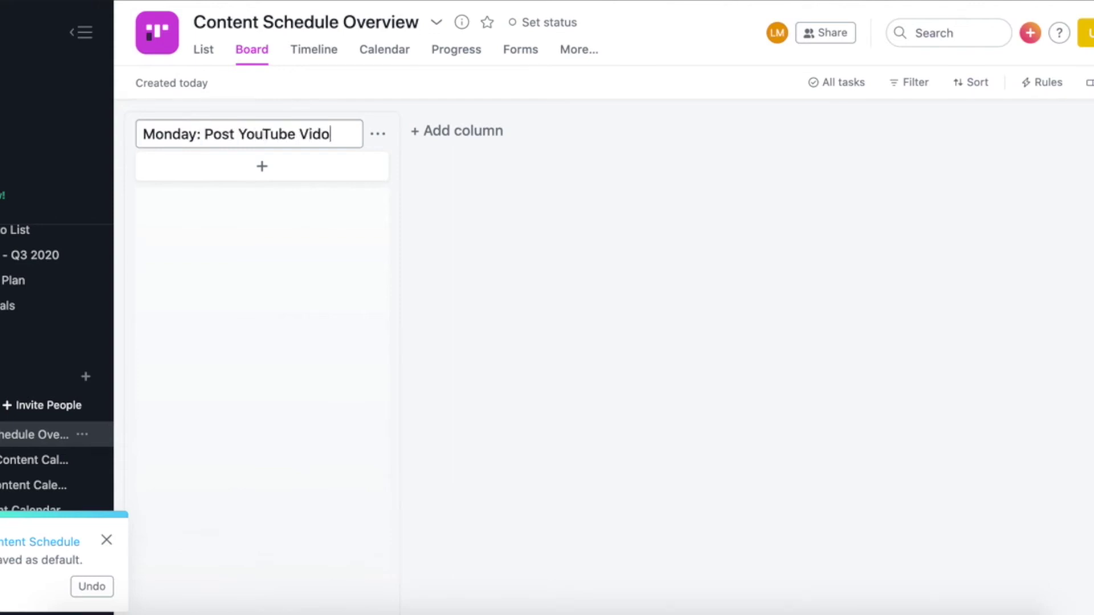
key(BackSpace)
text(eo)
key(Return)
click(482, 136)
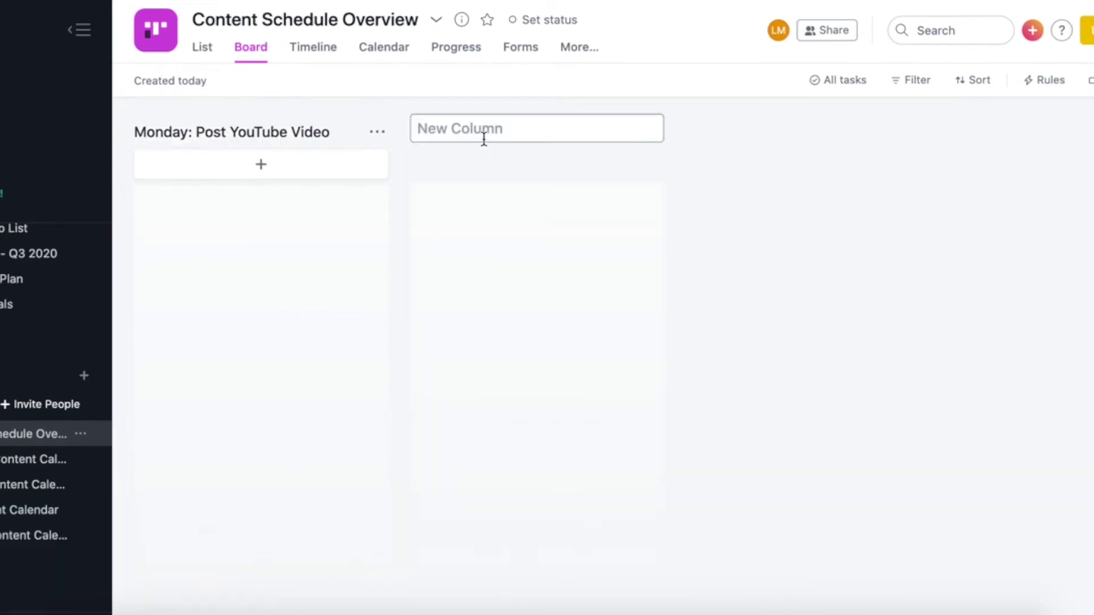
text(Wednesday: Post on IG)
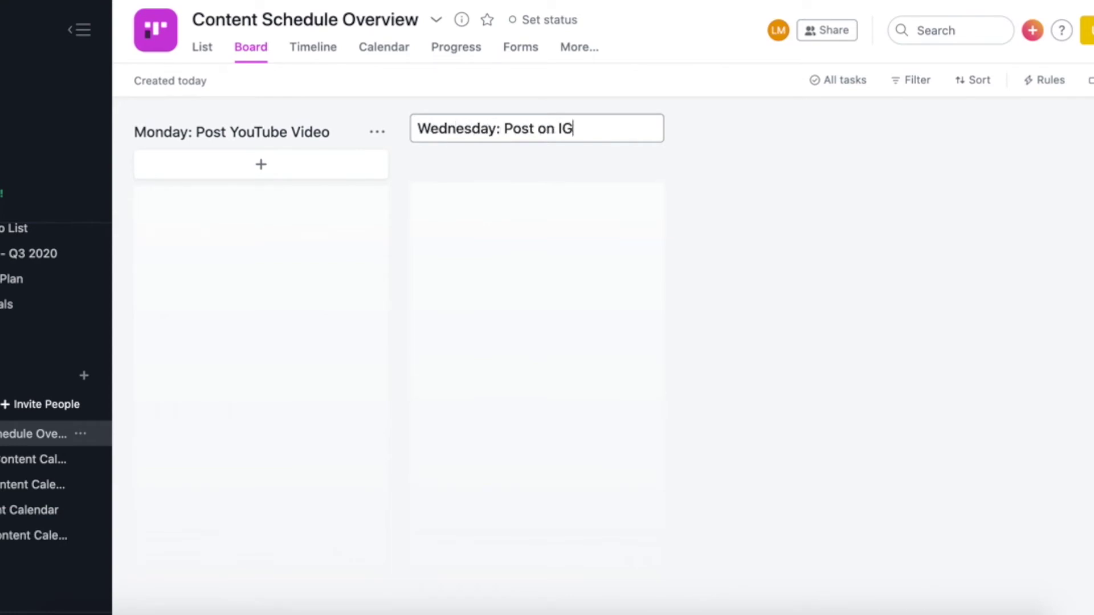
key(Return)
click(776, 136)
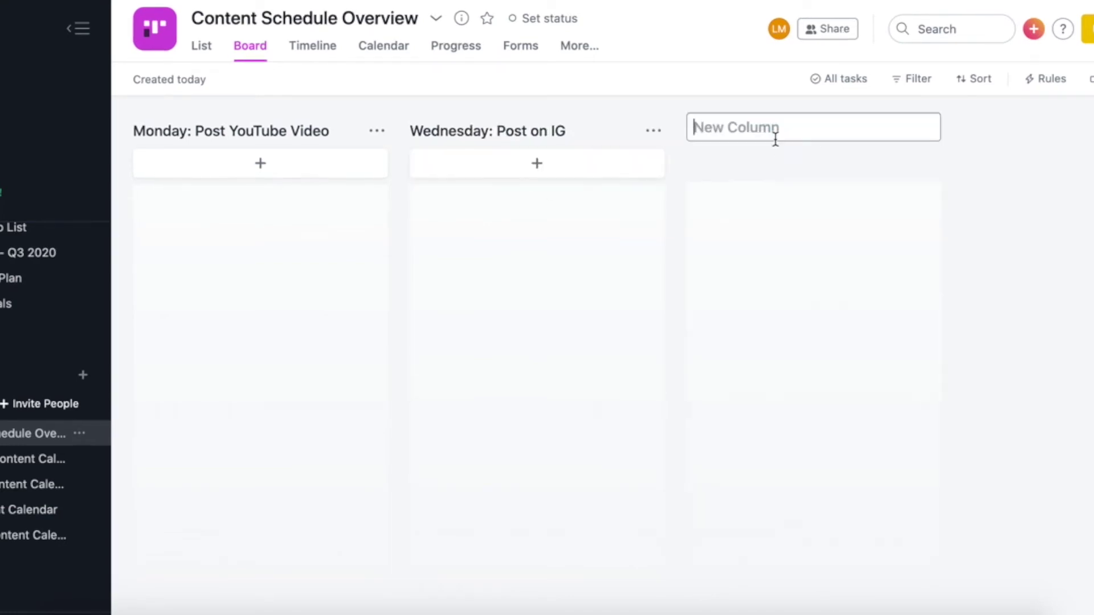
text(Thursday: )
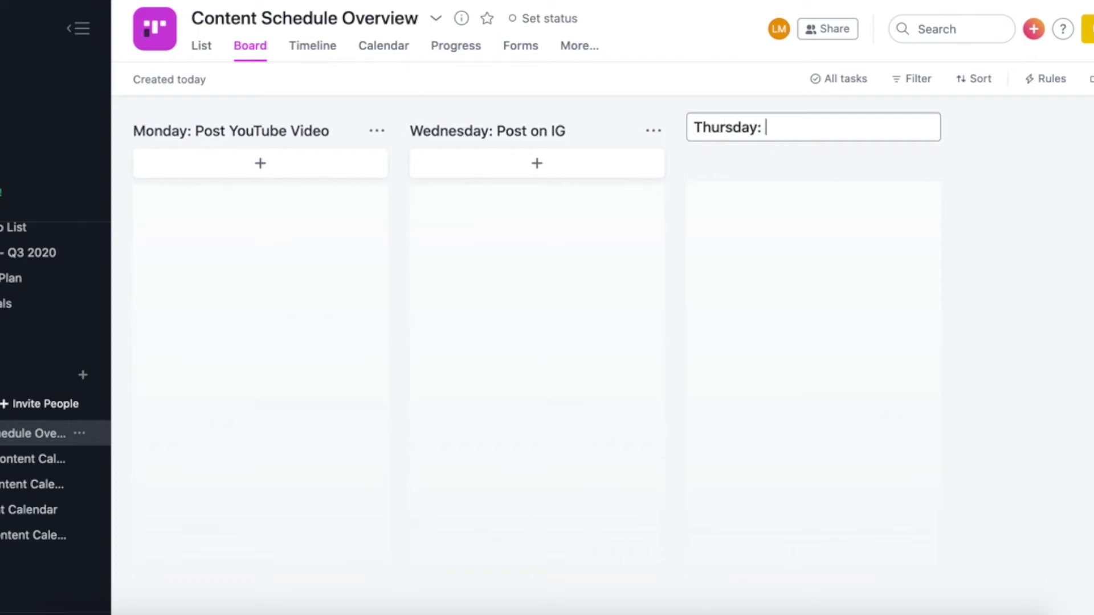
text(Post Blog)
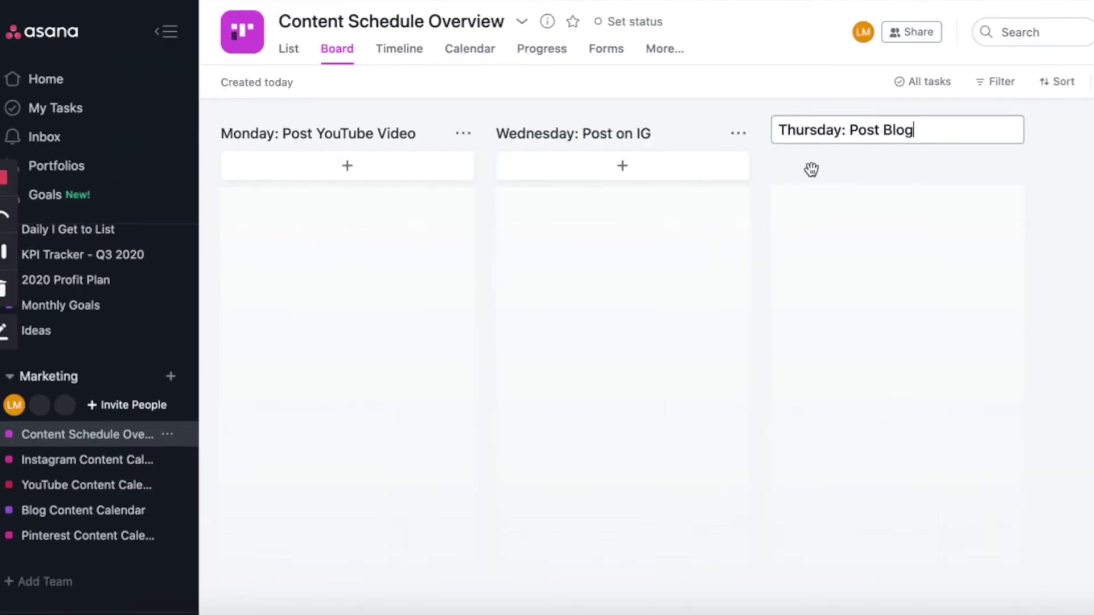
key(Return)
scroll(418, 262, left, 1)
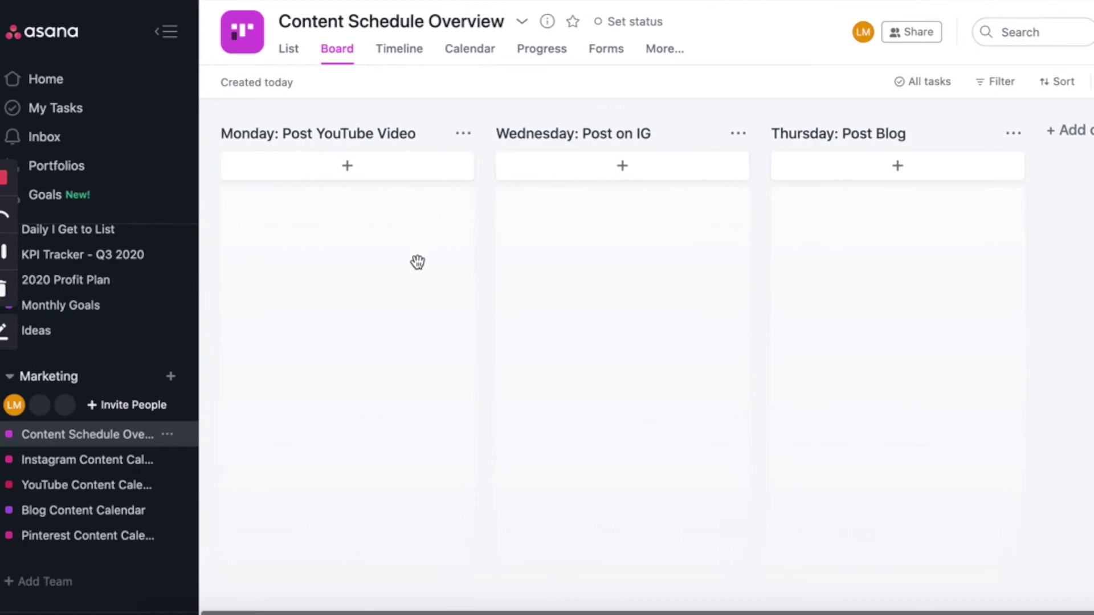
Add the How to Use Asana Tutorial task to the Content Schedule Overview project
click(102, 460)
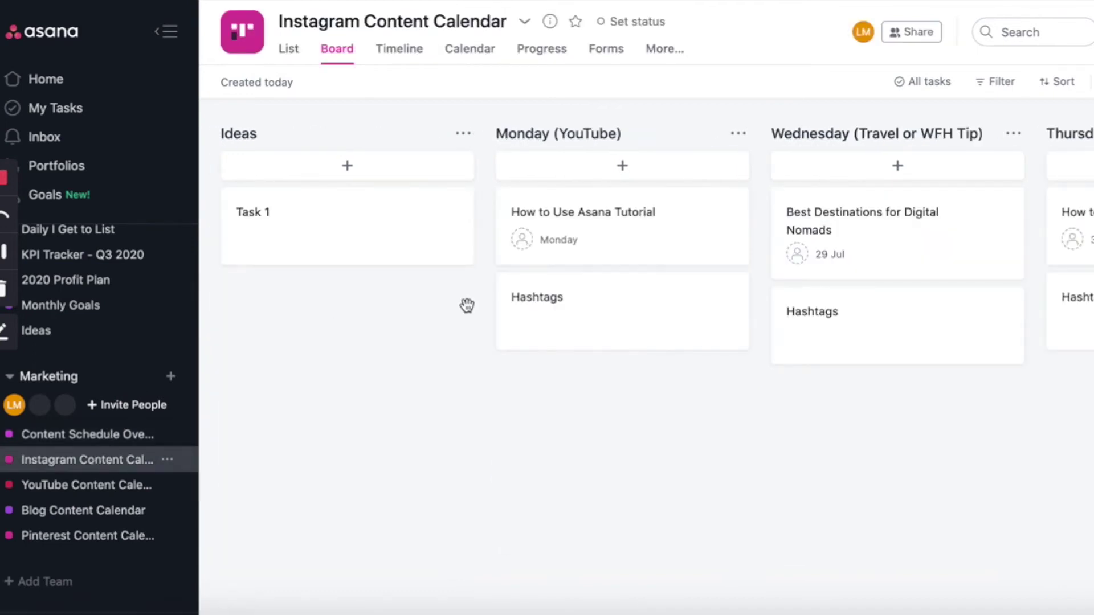
click(621, 253)
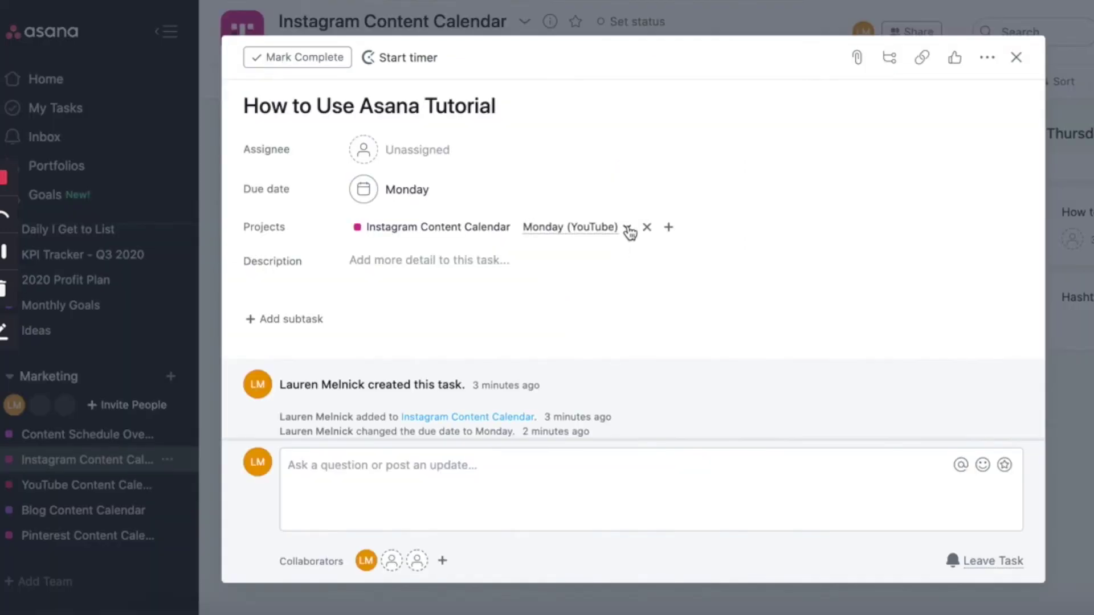
click(629, 229)
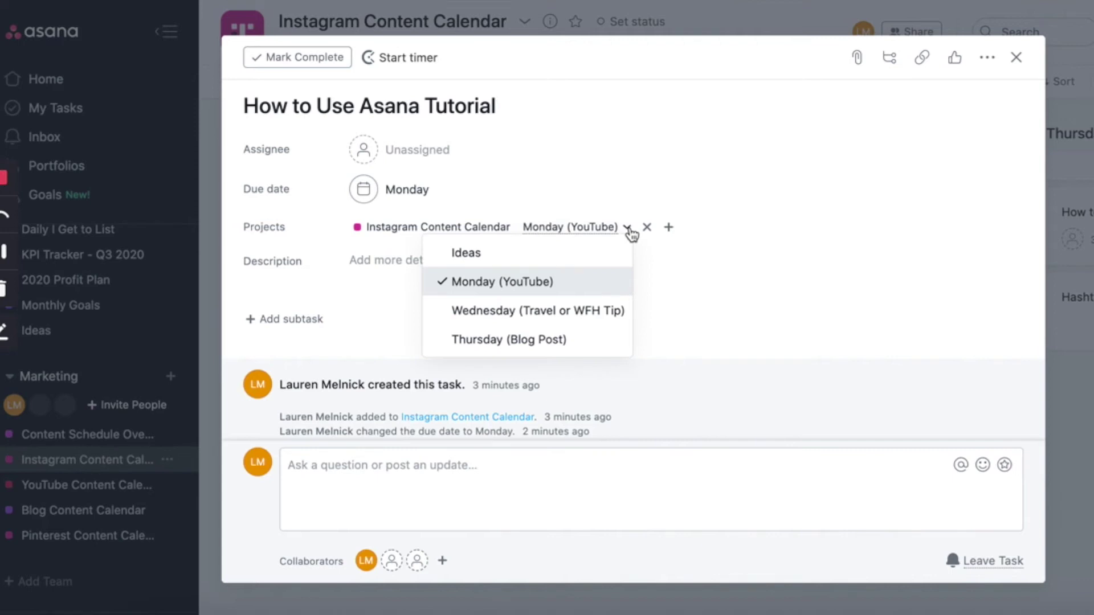
click(668, 227)
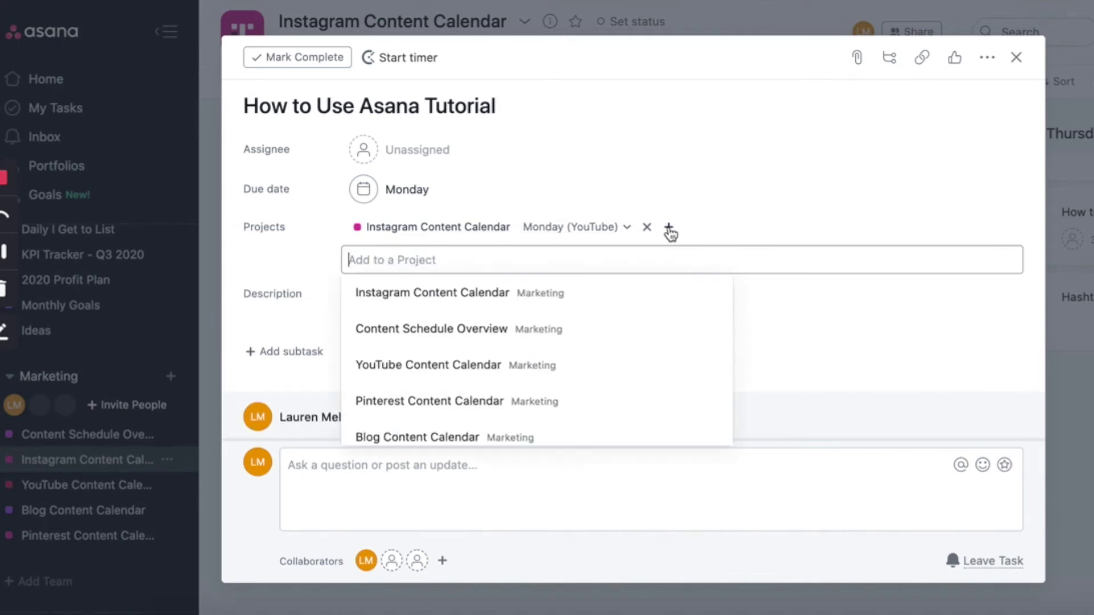
click(478, 329)
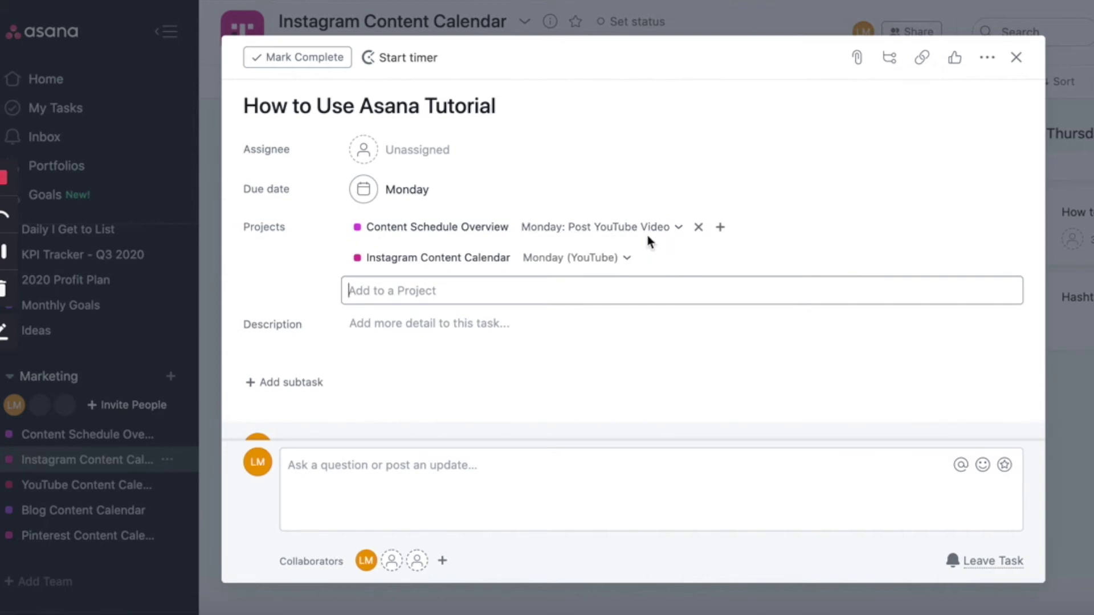
click(1017, 58)
click(1017, 58)
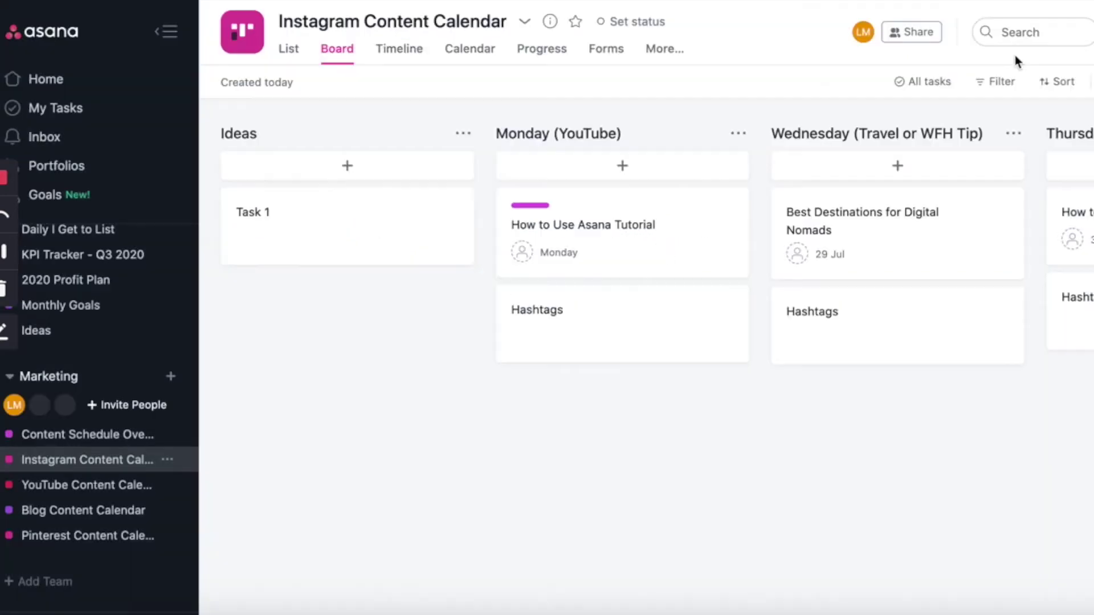
Add Best Destinations for Digital Nomads to Content Schedule Overview under 'Wednesday: Post on IG'
click(916, 264)
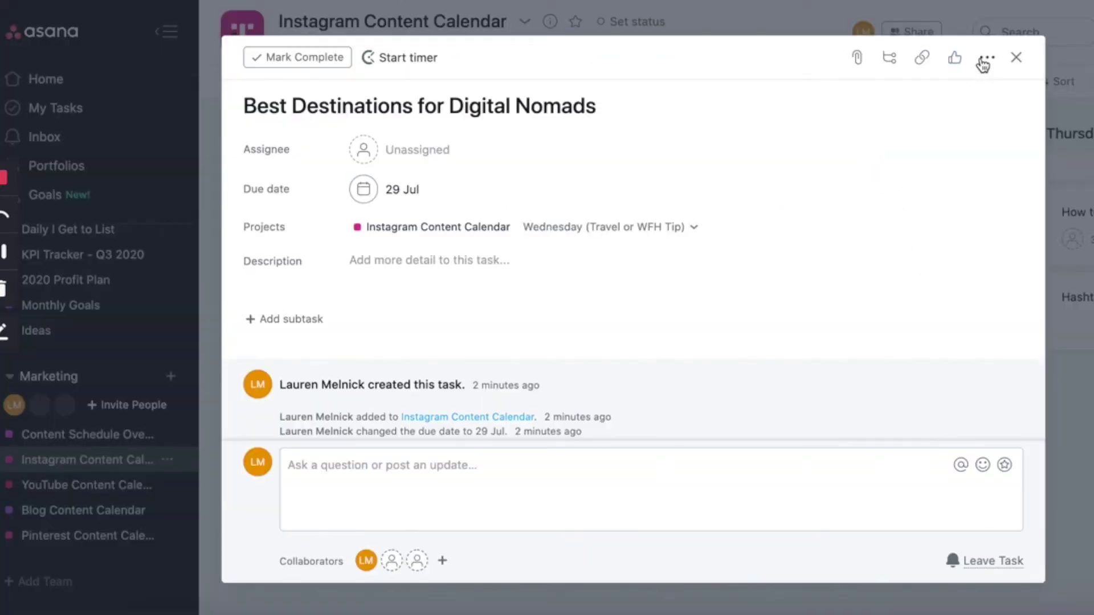
click(984, 59)
click(843, 118)
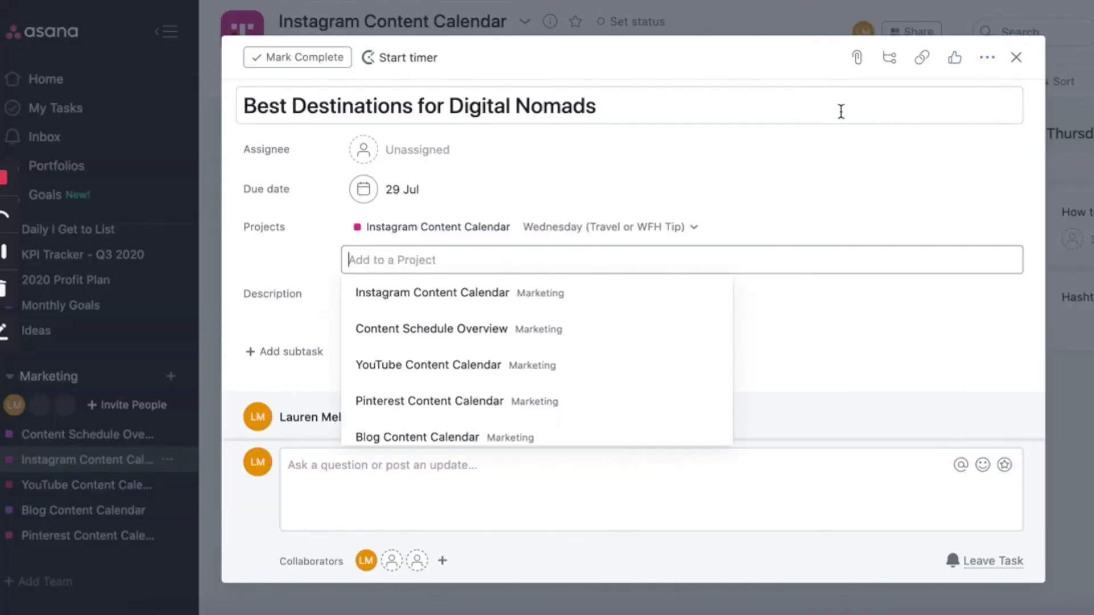
click(521, 324)
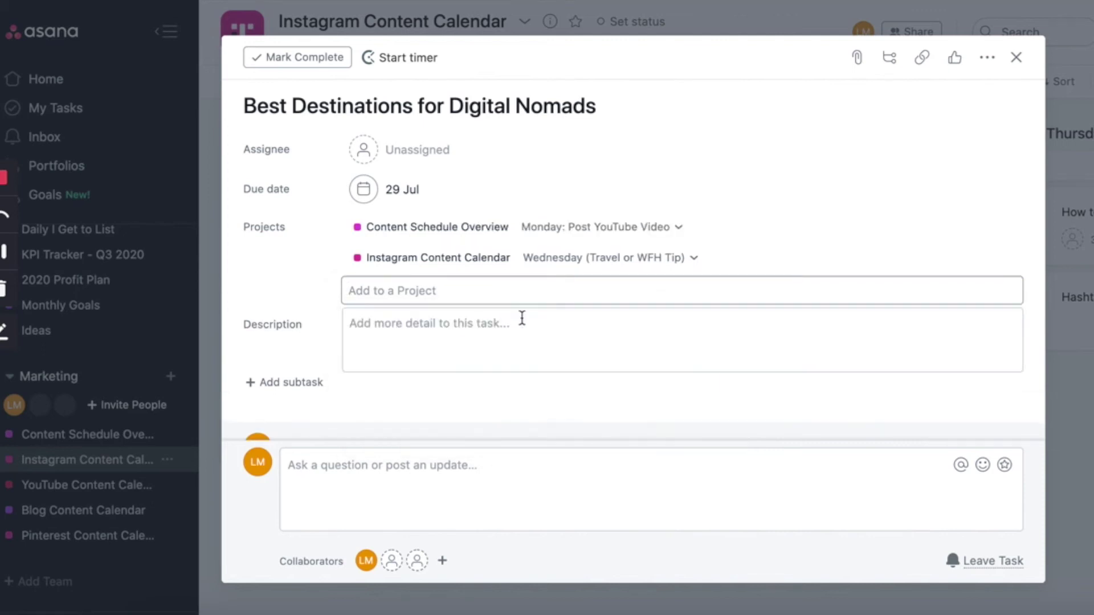
click(677, 232)
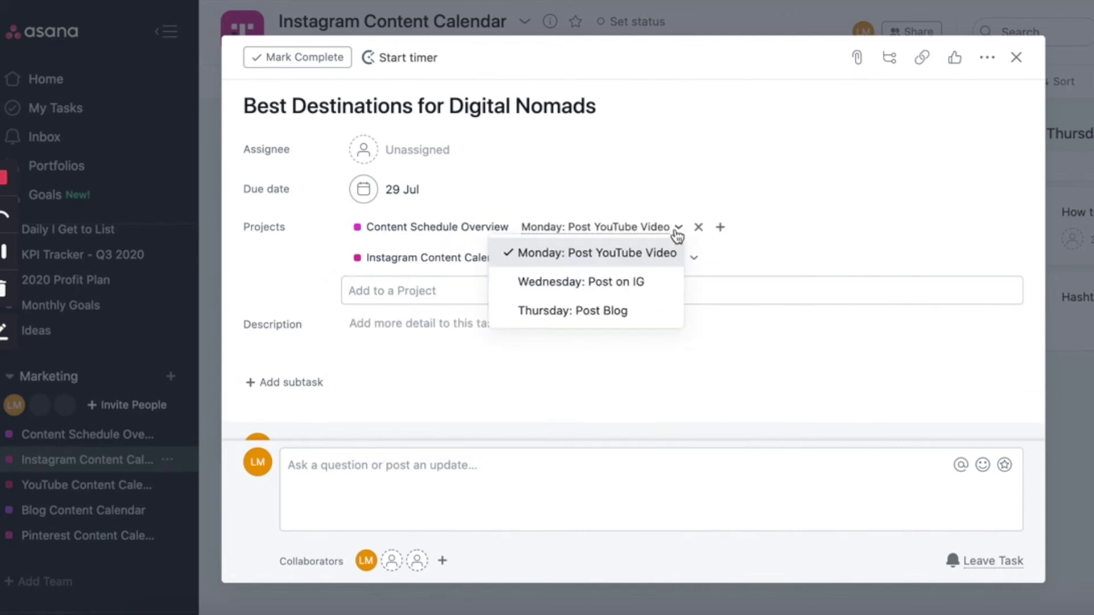
click(610, 282)
click(1016, 58)
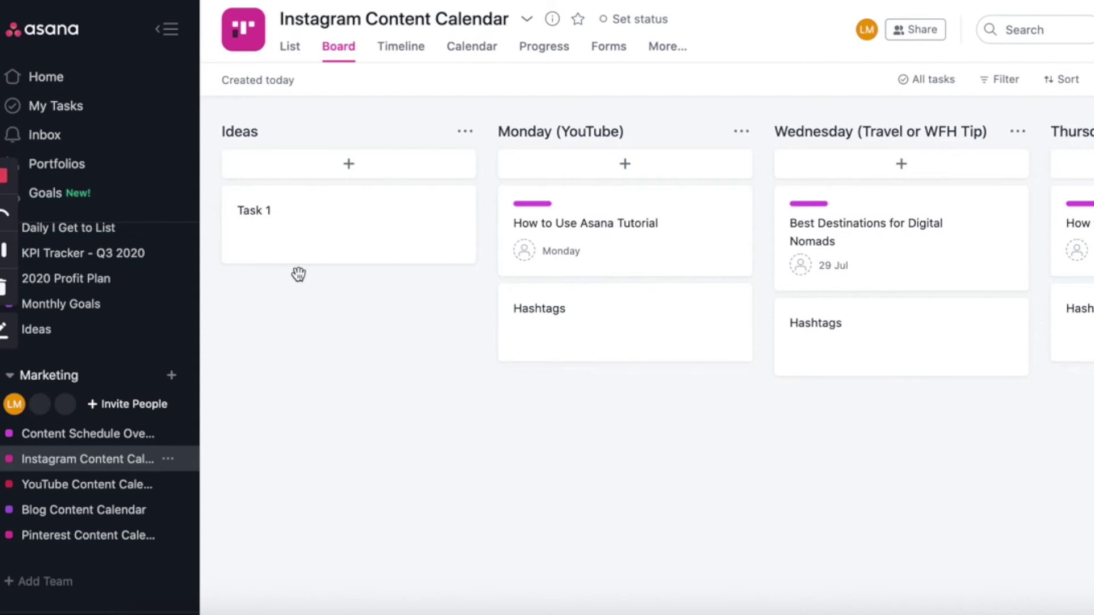
In YouTube Content Calendar, rename To Do to Ideas and In Progress to Scheduled for July
click(69, 487)
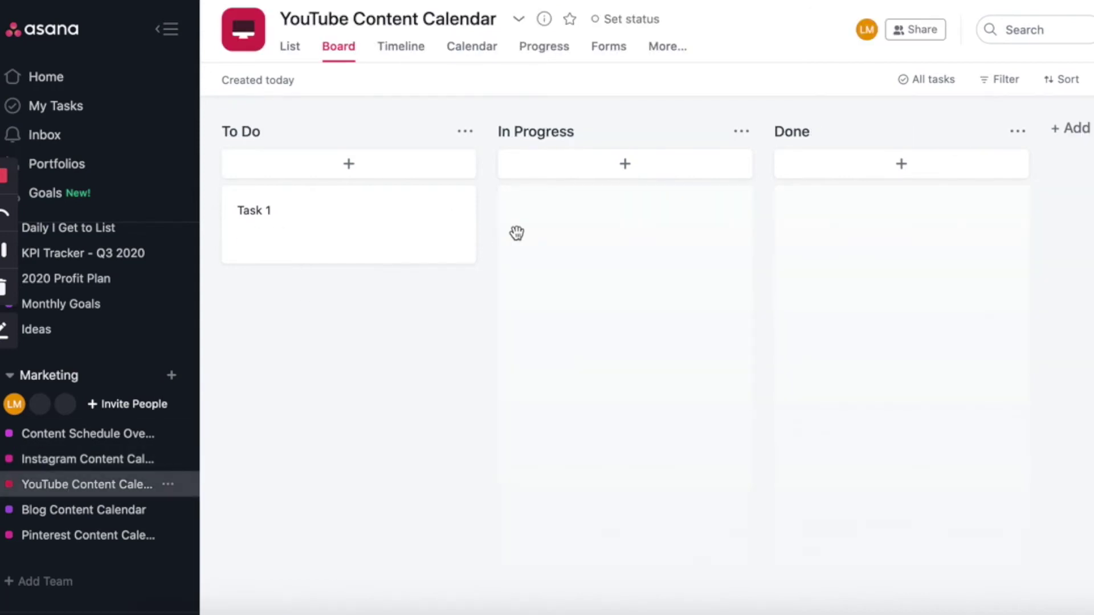
click(243, 131)
double_click(248, 130)
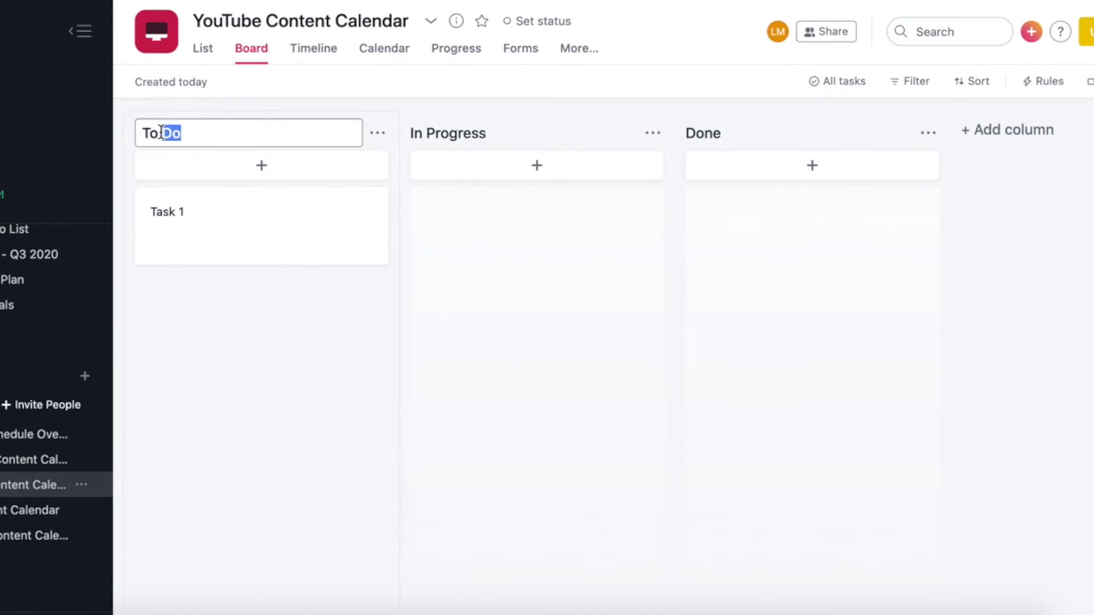
triple_click(162, 132)
text(Ideas)
key(Return)
click(435, 135)
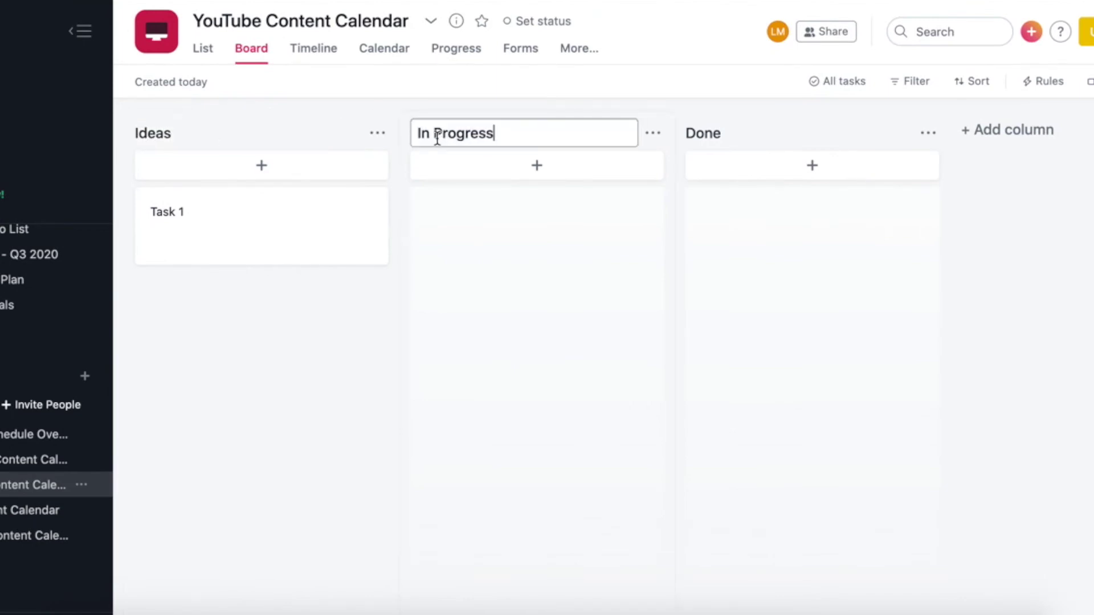
triple_click(437, 137)
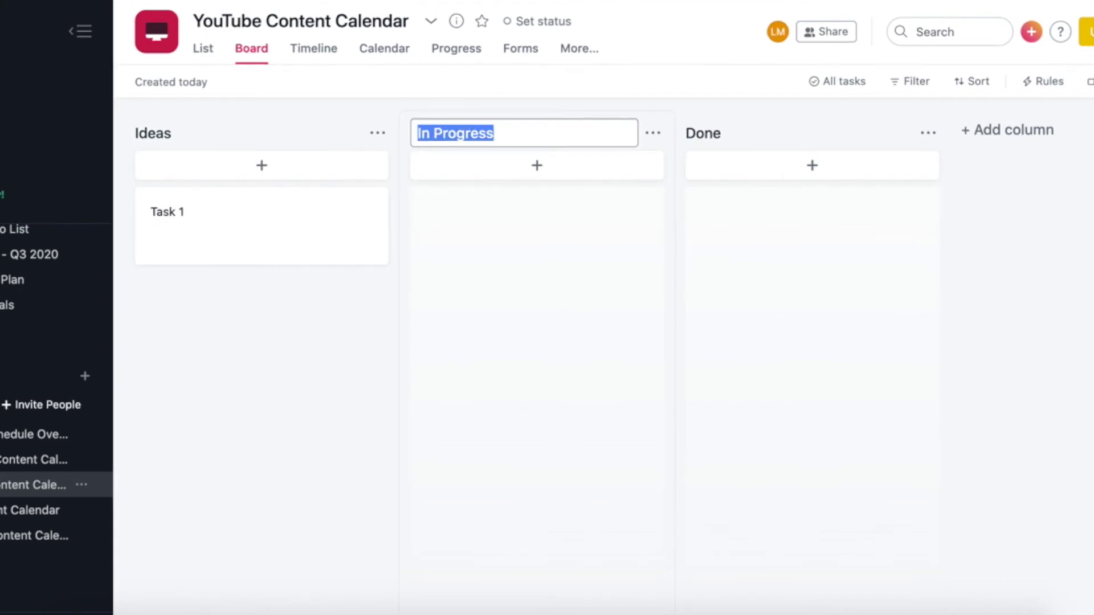
text(Scheduled)
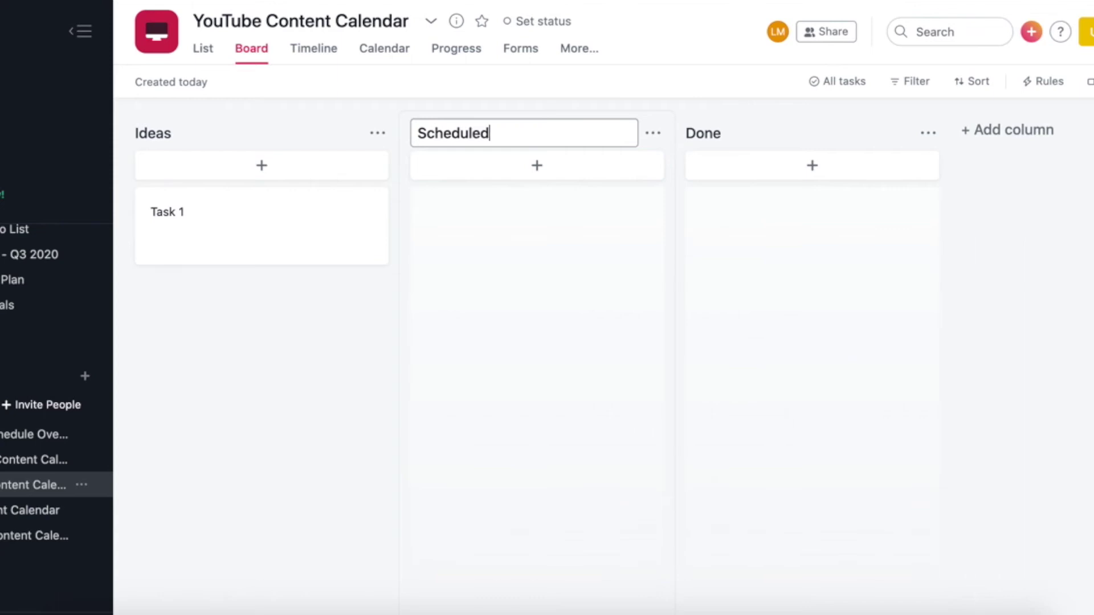
key(Return)
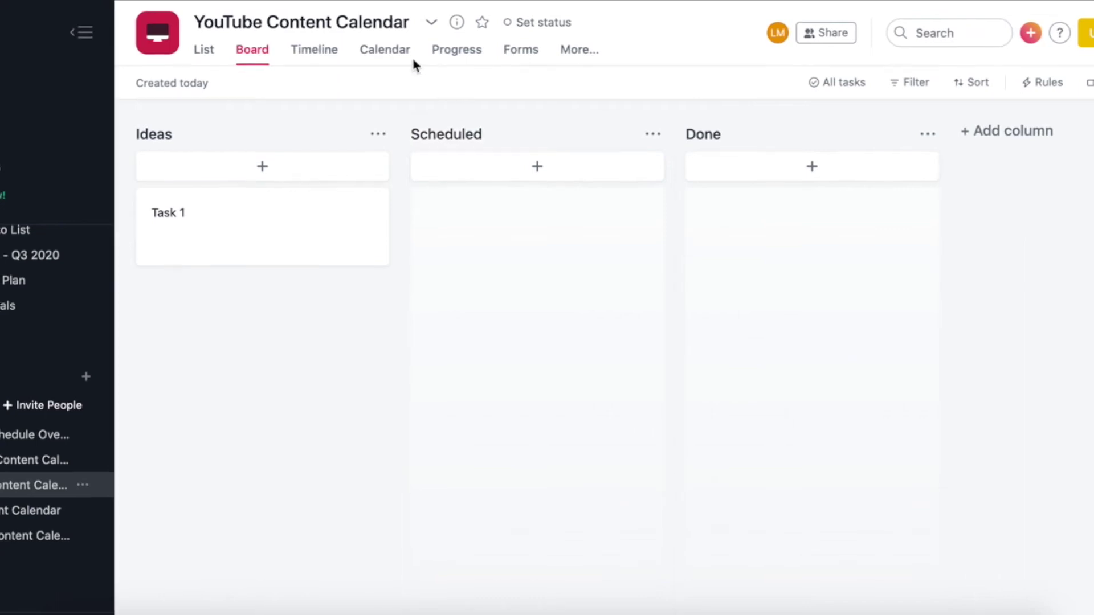
Rename the third column to 'Filmed + Edited' and add a 'Complete' column
click(713, 127)
text(Filmed + Edited)
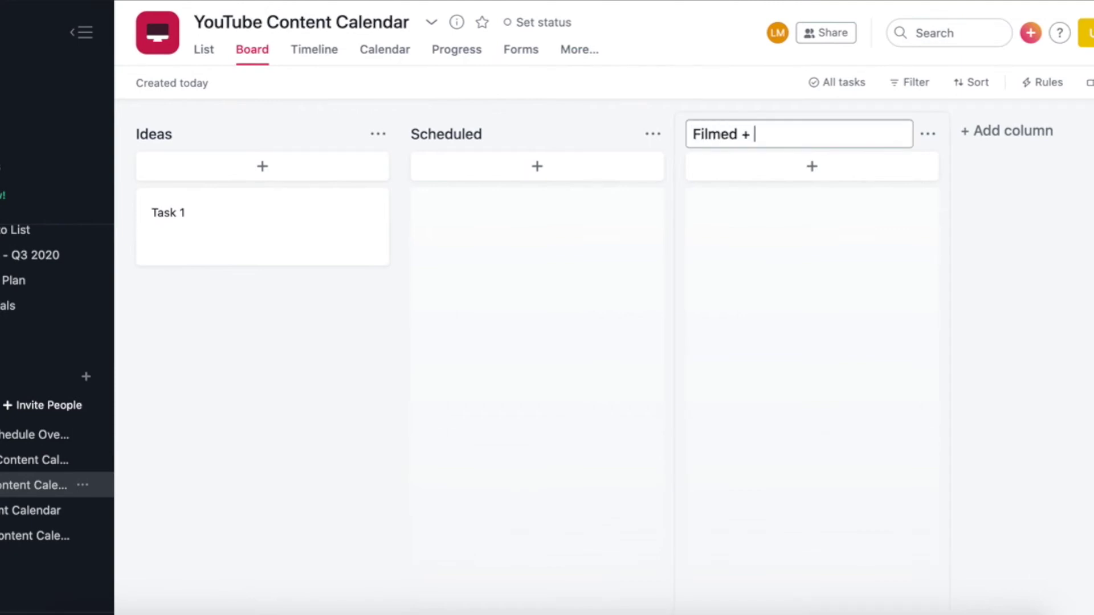
key(BackSpace)
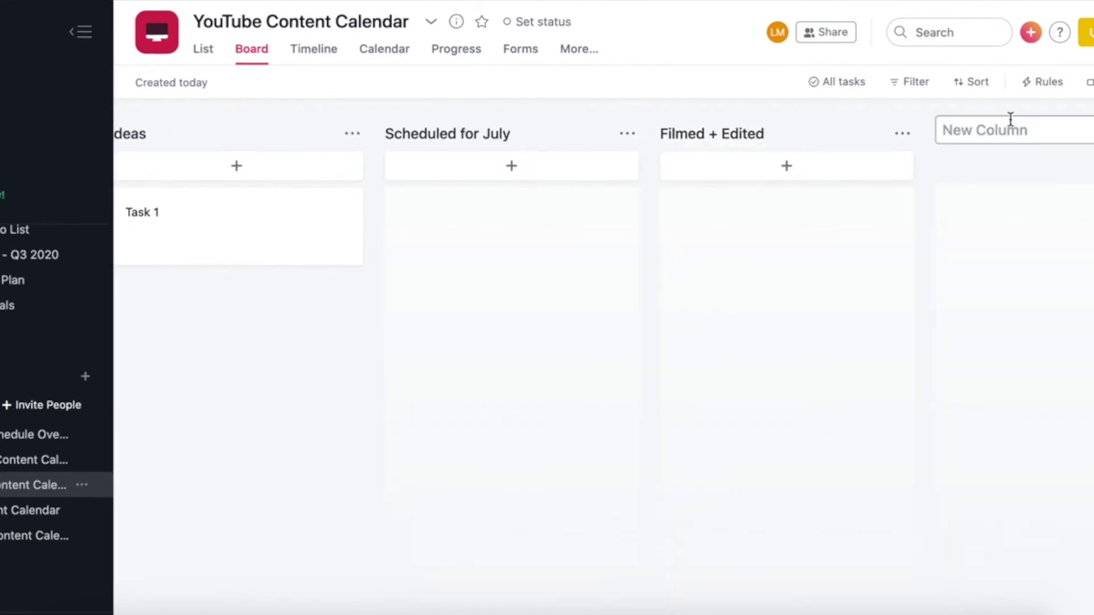
text(Complete)
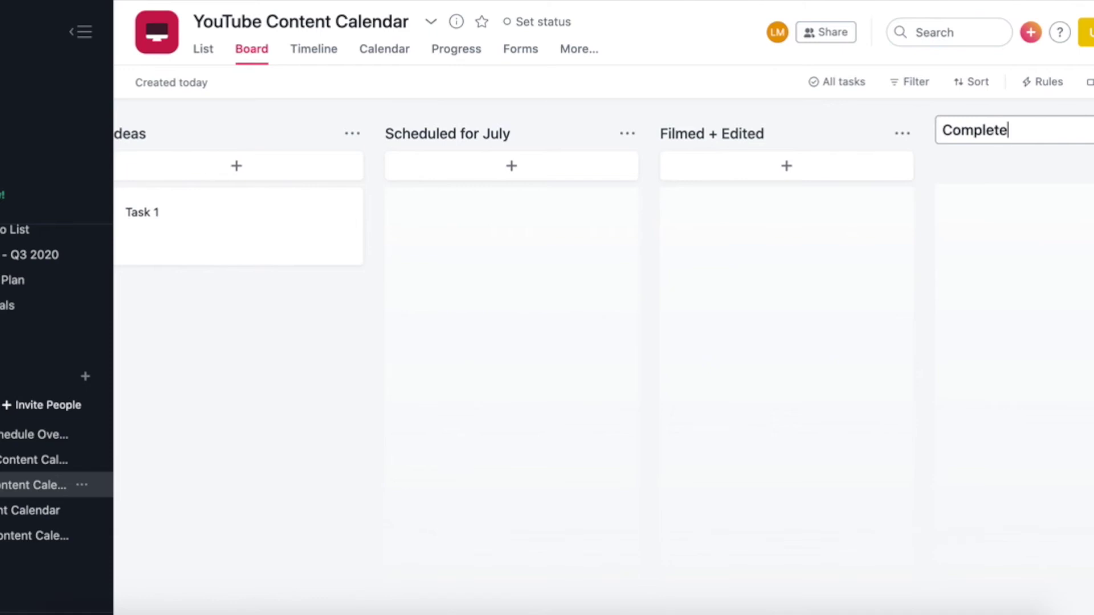
click(561, 337)
Add a 'How to Use Asana Tutorial' task under Scheduled for July and open it
text(How to)
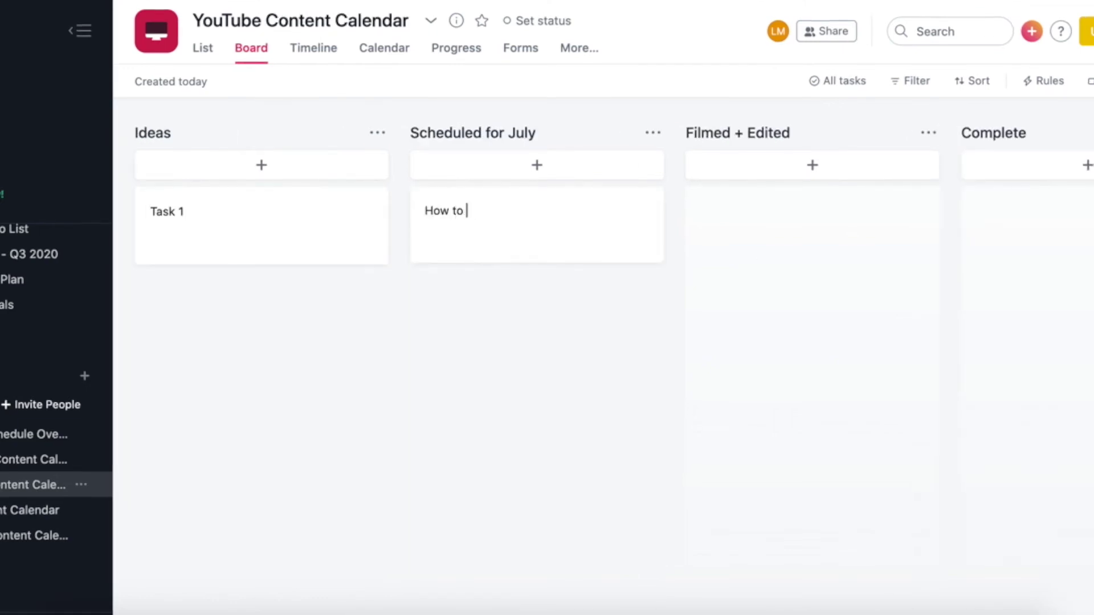
text( Use Asana Tutorial)
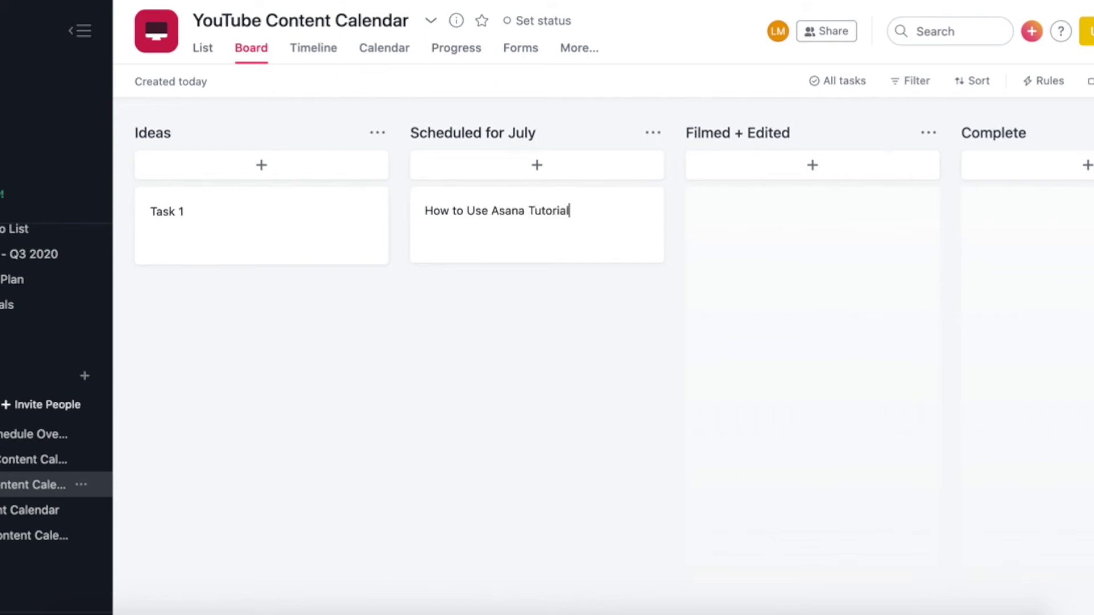
key(Return)
click(527, 215)
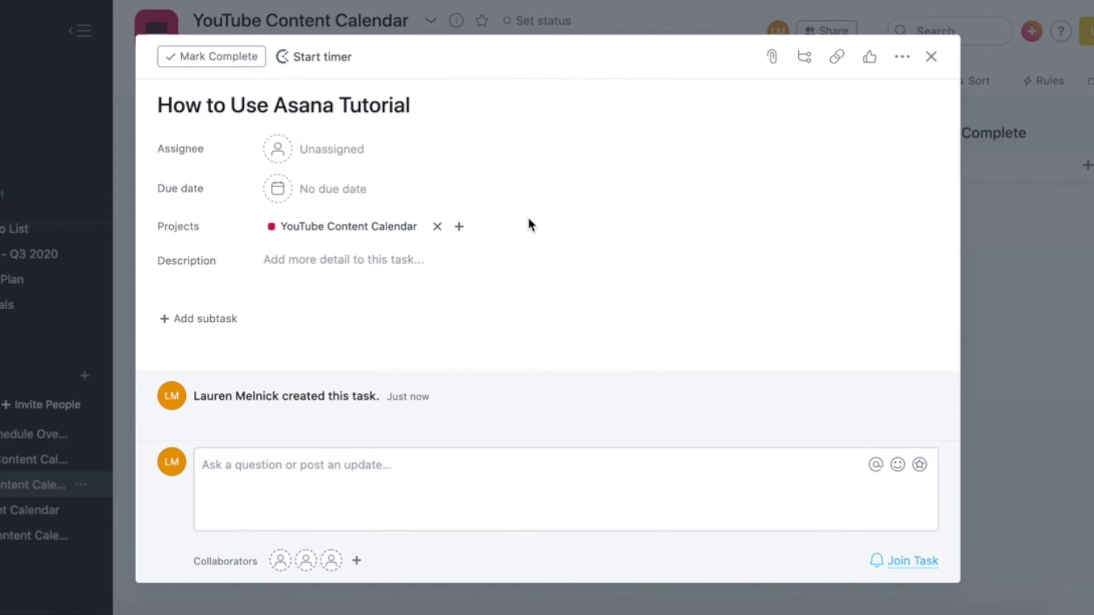
Add subtasks Script video, Film, Edit, Create thumbnail, Schedule, Add to blog, Promote on social media
click(806, 58)
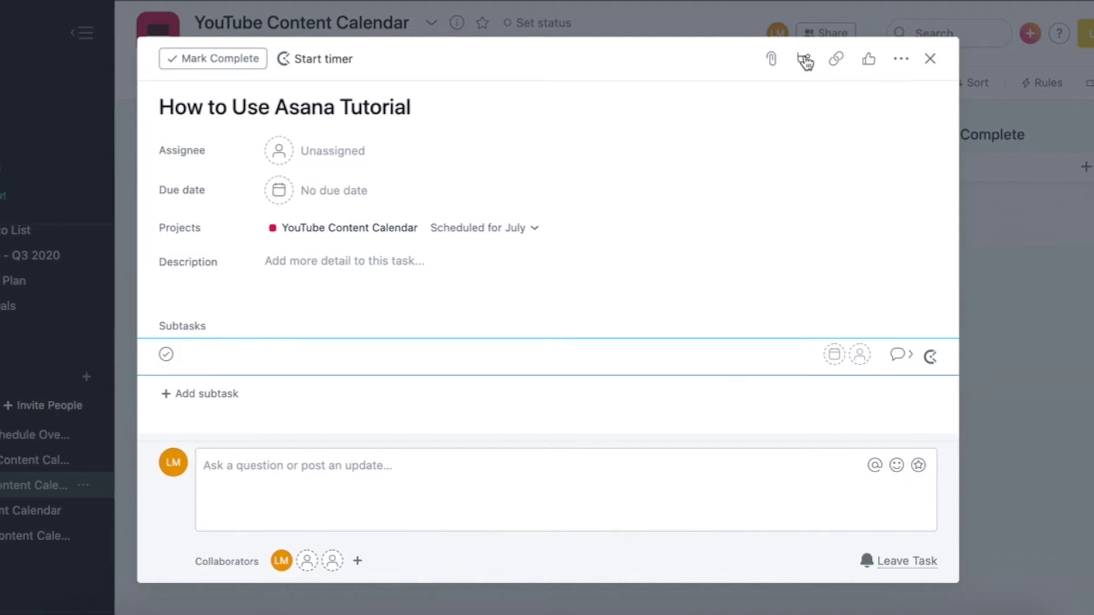
text(Script video)
key(Return)
text(Film)
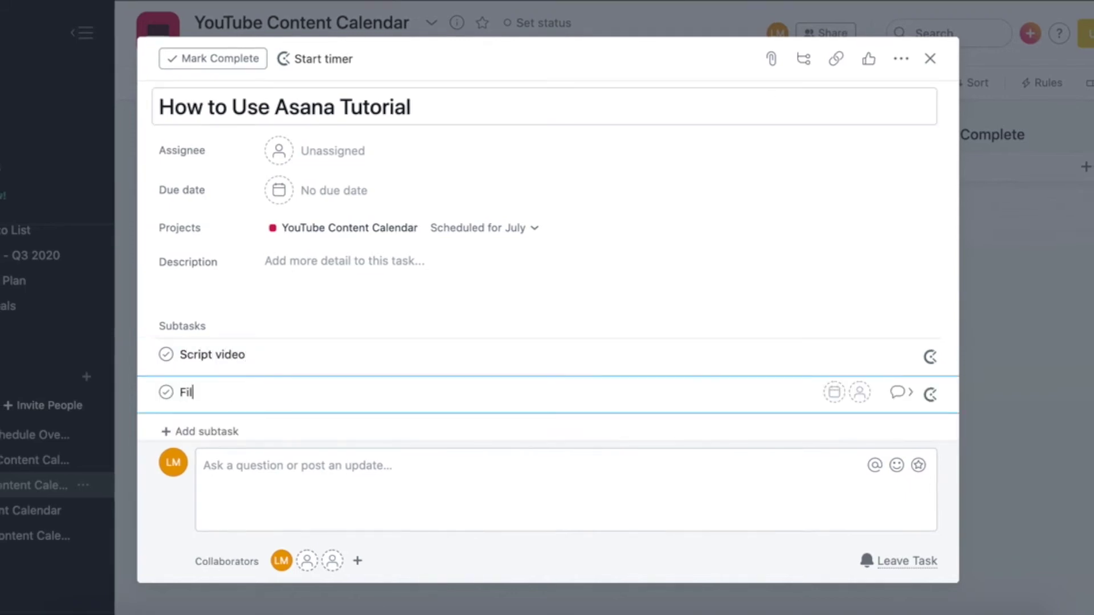
key(Return)
text(Edit)
key(Return)
text(Cra)
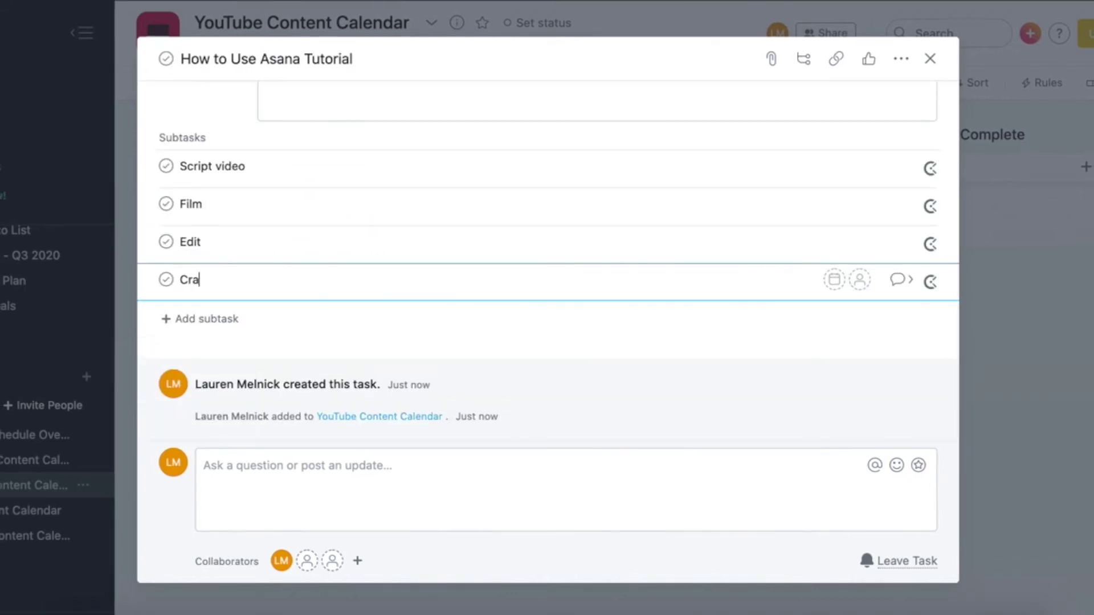
text(ate thumbnail)
key(Return)
text(Schedule)
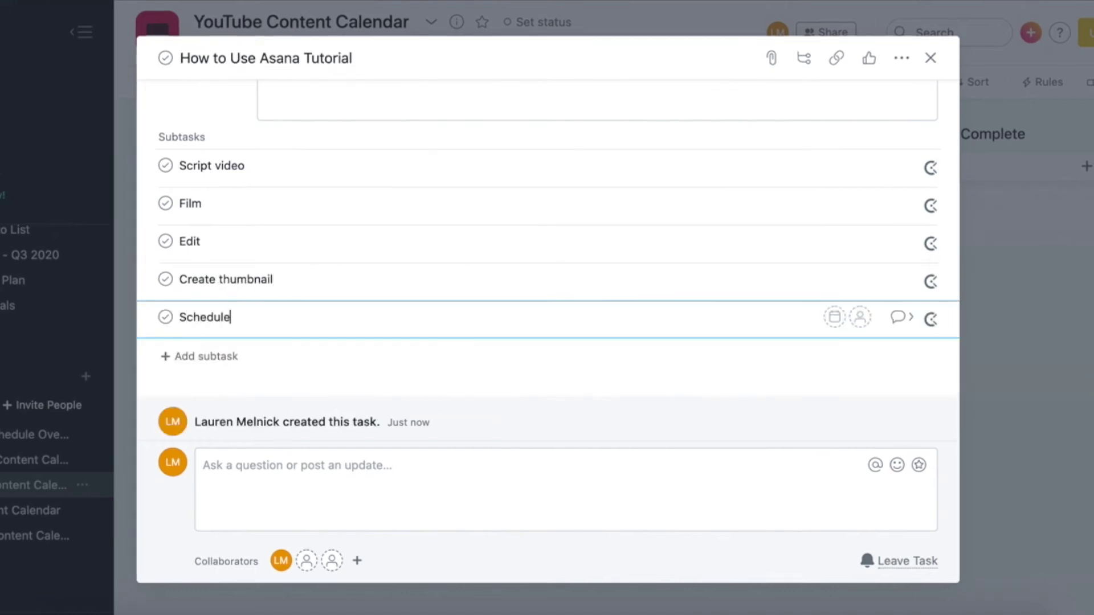
key(Return)
text(Add to blog)
key(Return)
text(Prom)
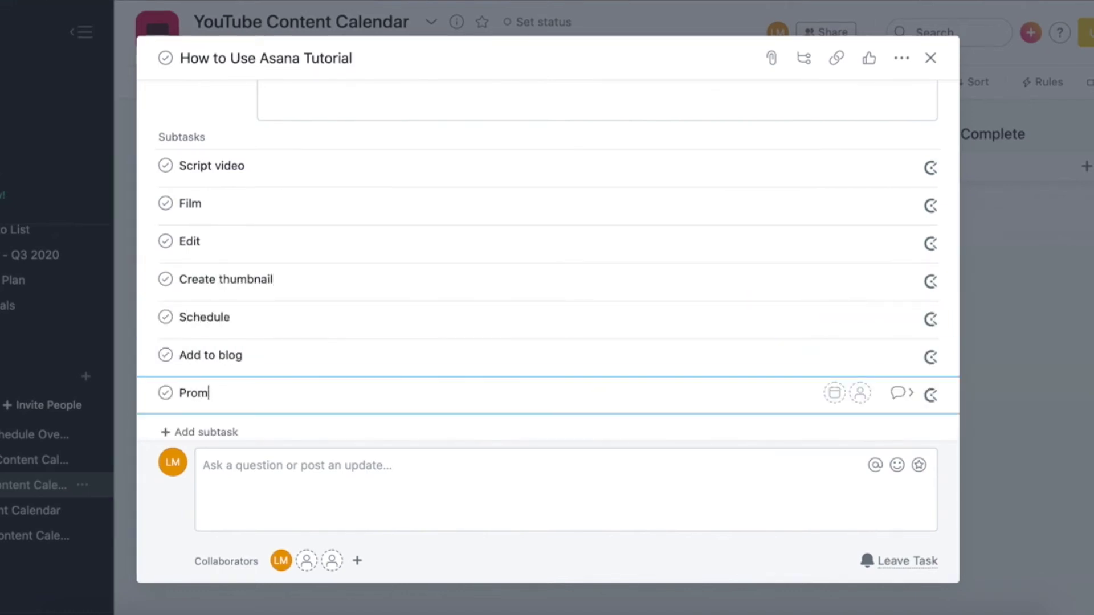
text(ote on social media)
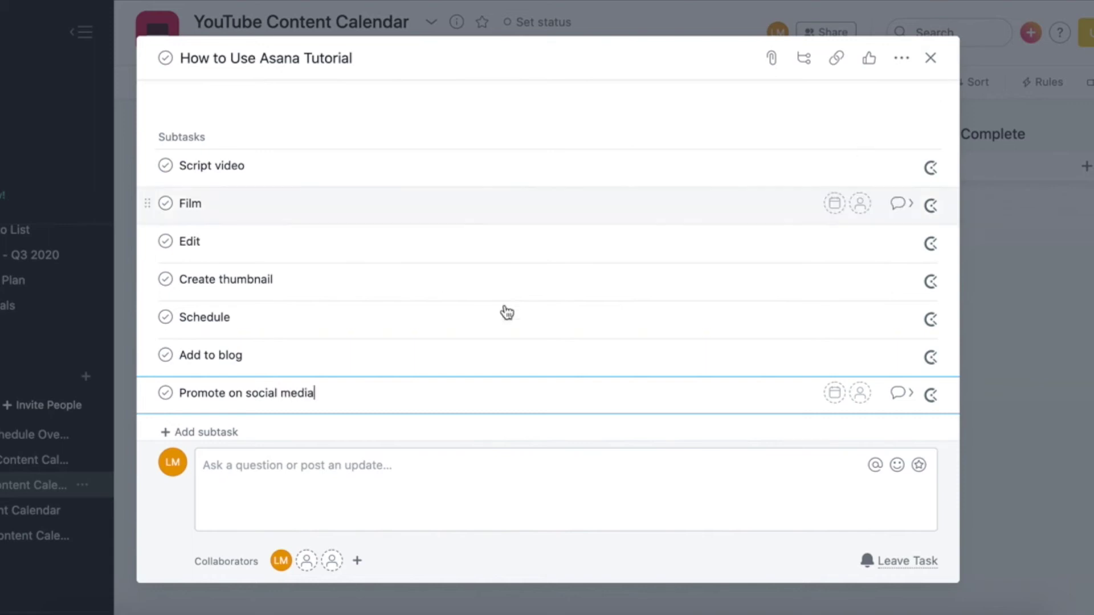
scroll(456, 325, up, 3)
scroll(422, 342, down, 3)
scroll(420, 337, up, 5)
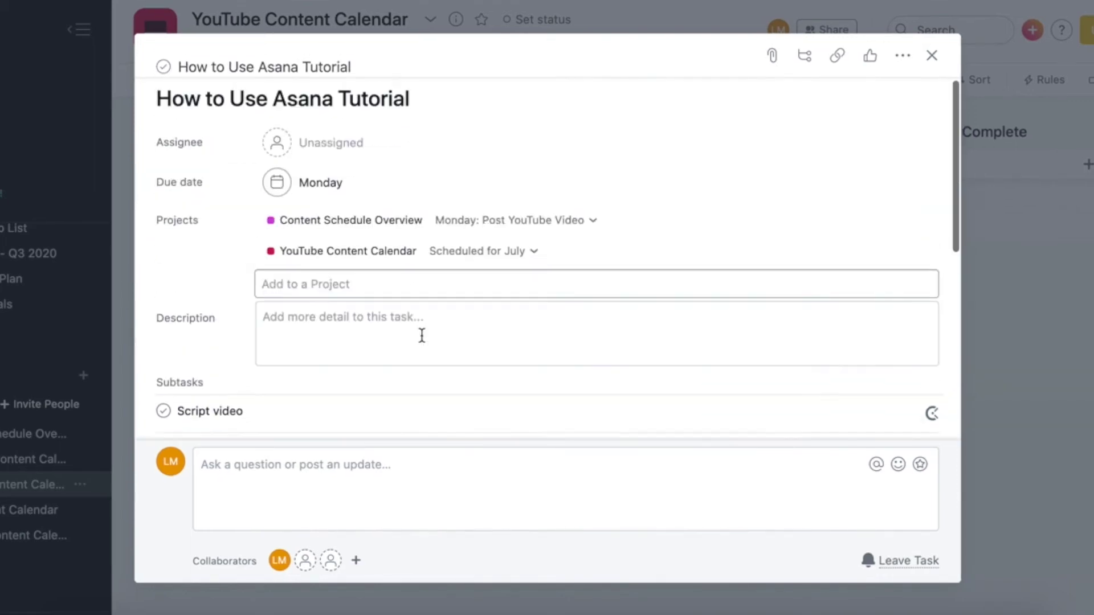
scroll(422, 336, down, 5)
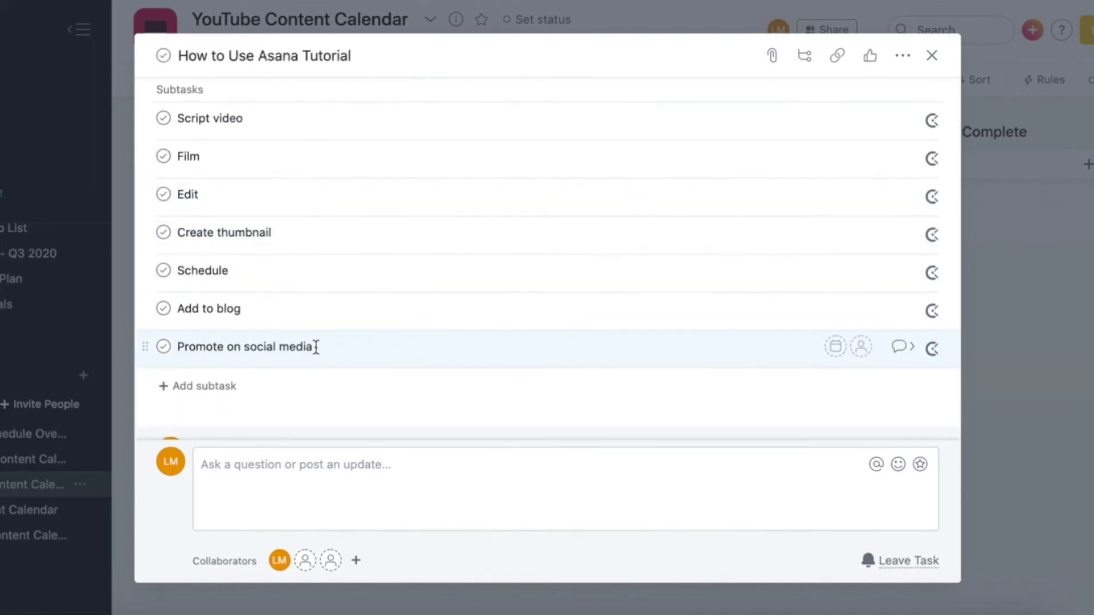
drag(313, 348, 183, 117)
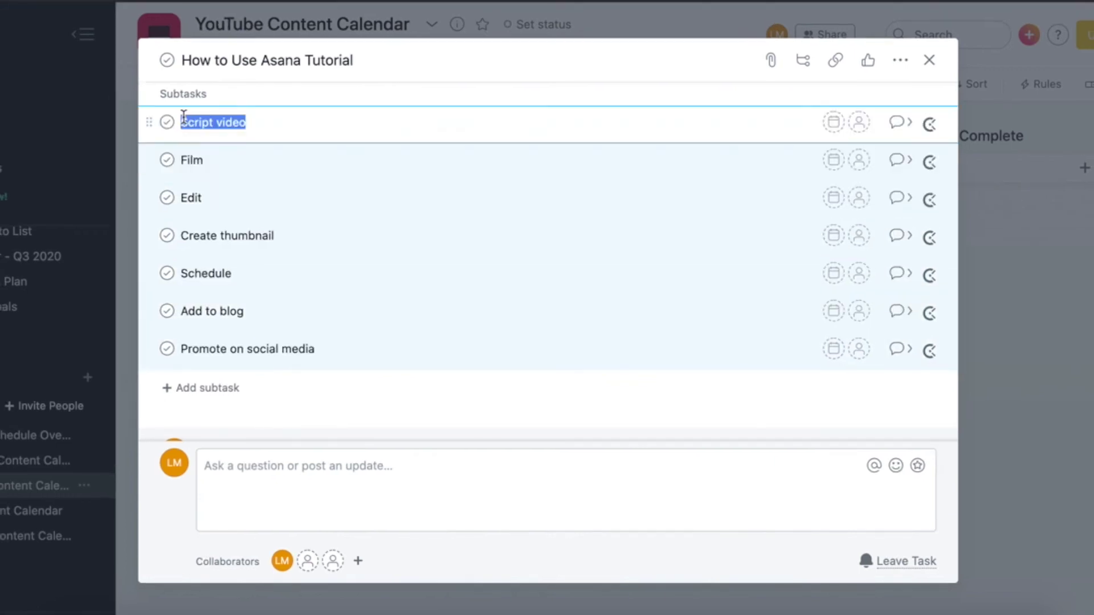
Add a 'How to Film YT Videos' task under Scheduled for July
click(930, 60)
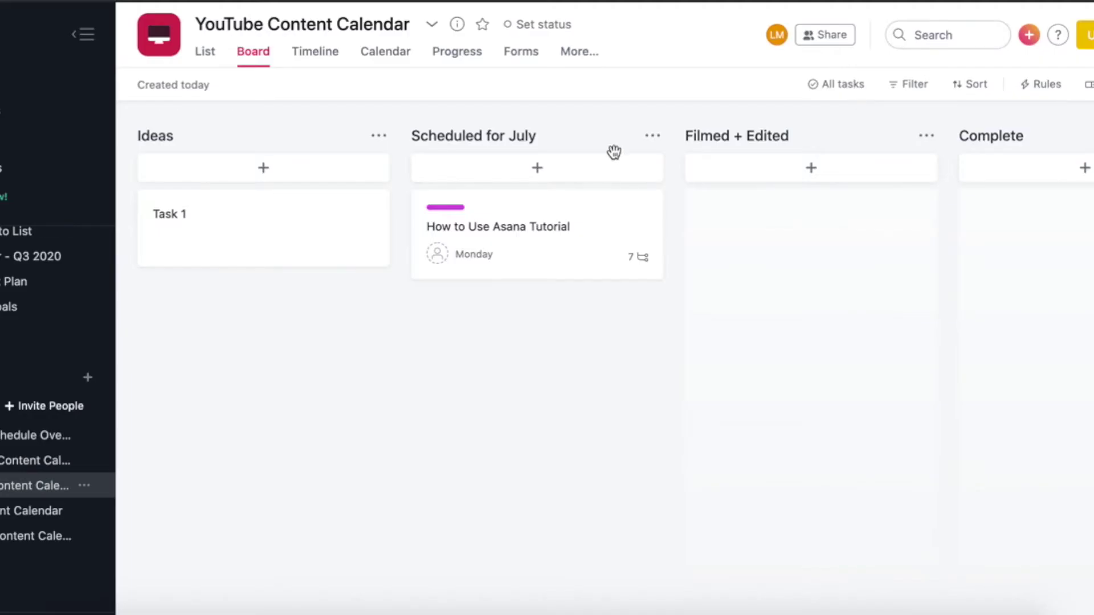
click(538, 167)
text(How to)
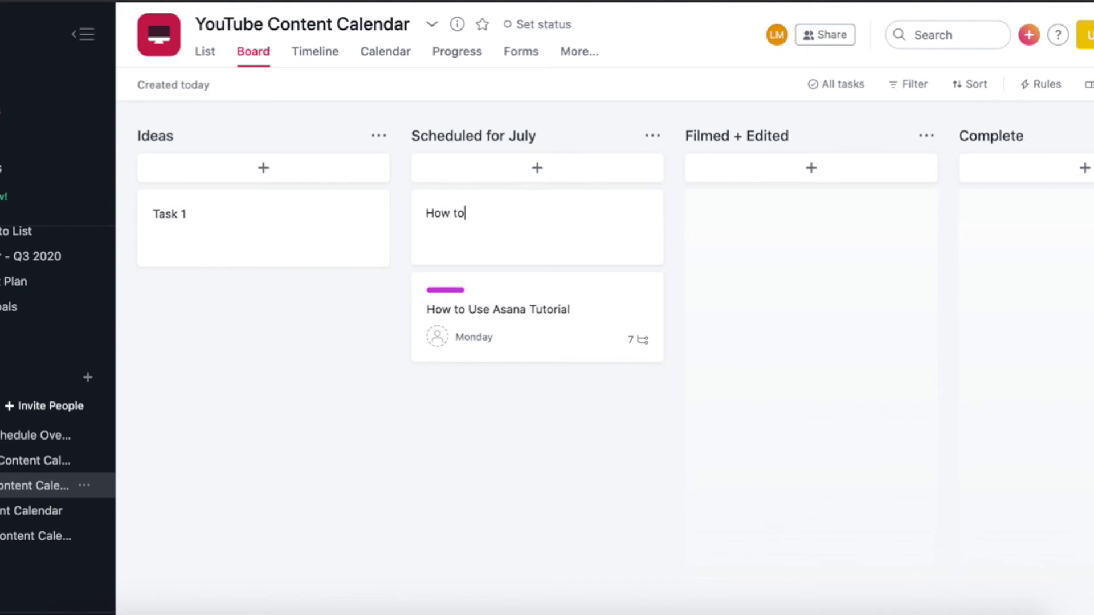
text( Film YT )
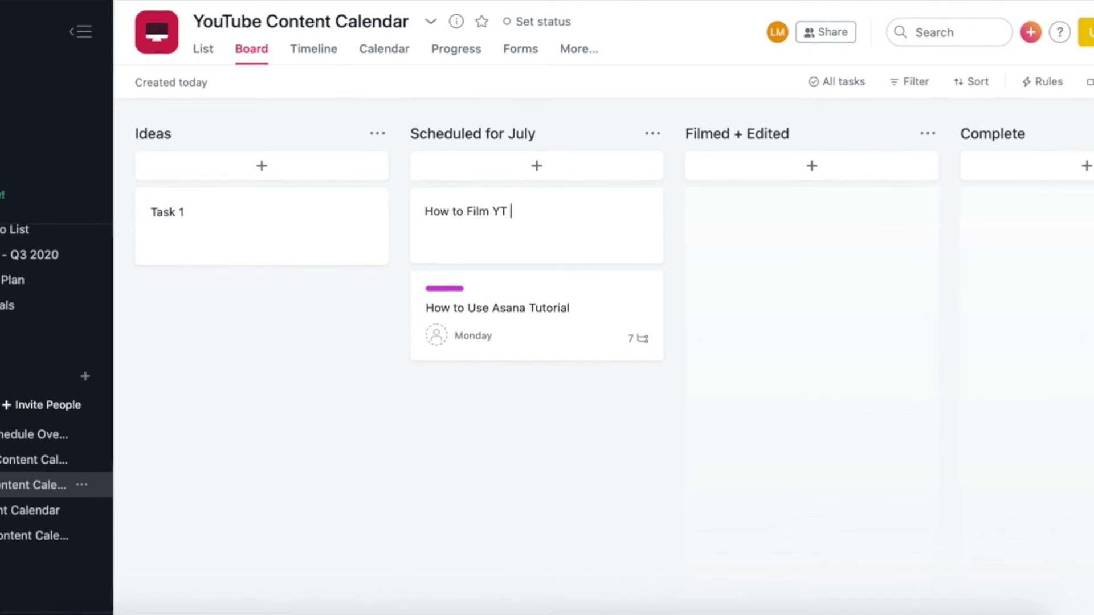
text(Videos)
key(Return)
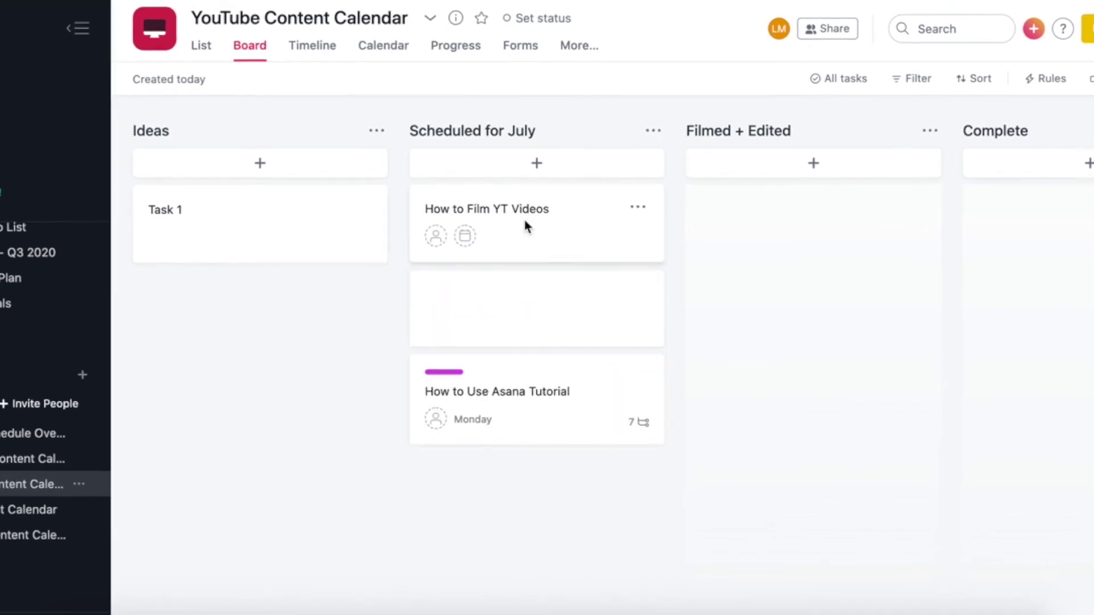
Paste the copied production subtask list into the How to Film YT Videos task
click(525, 223)
click(806, 54)
text(Film Edit Create thumbnail Schedule Add to blog Promote on social media)
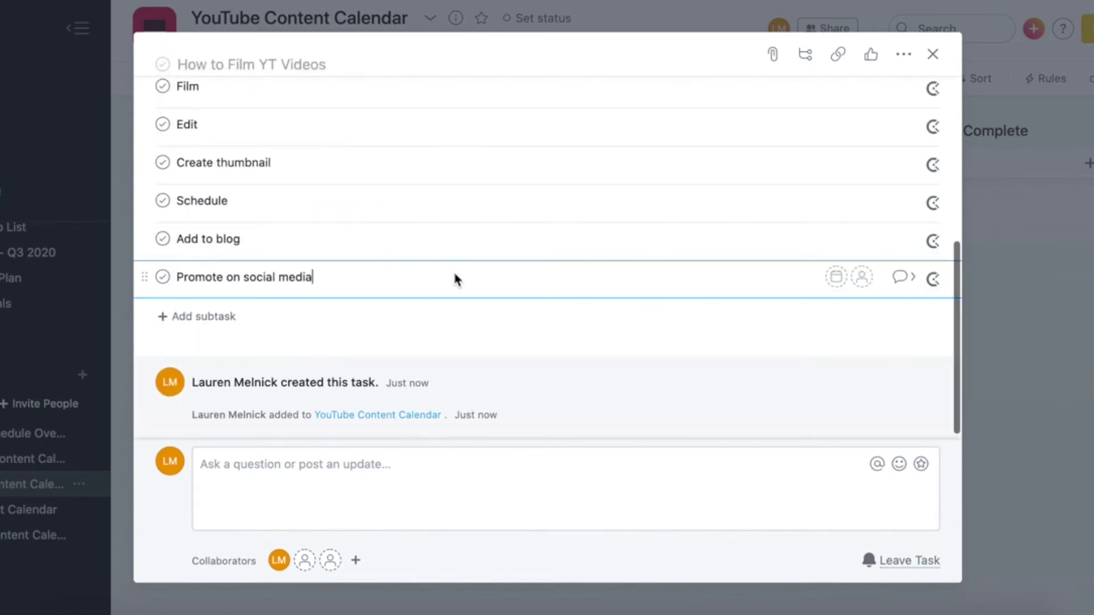
scroll(461, 245, up, 6)
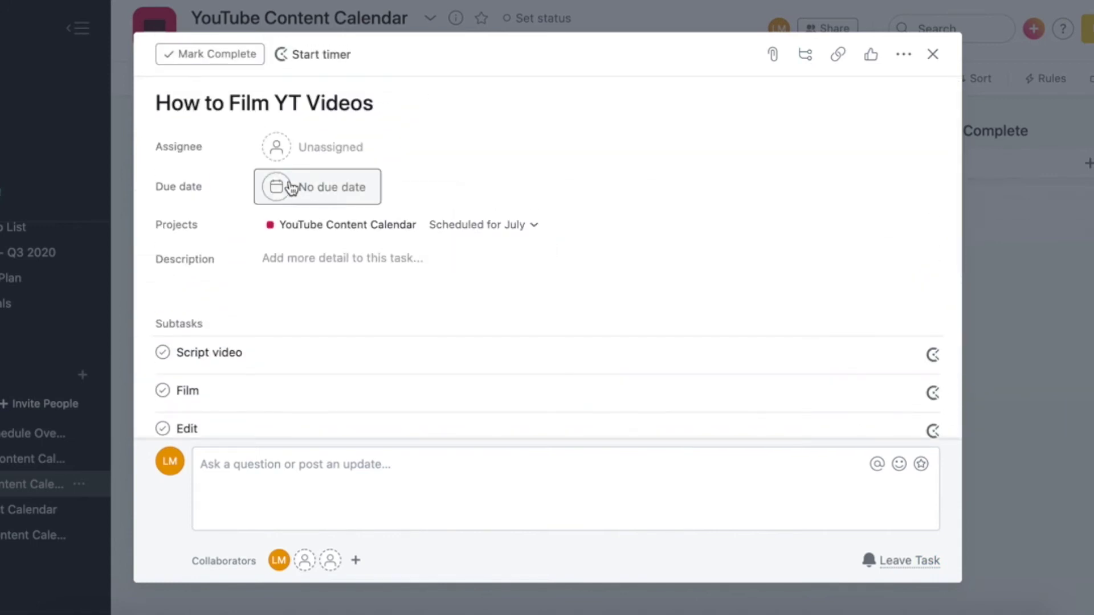
Set its due date to 3 August and add it to the Content Schedule Overview project
click(279, 188)
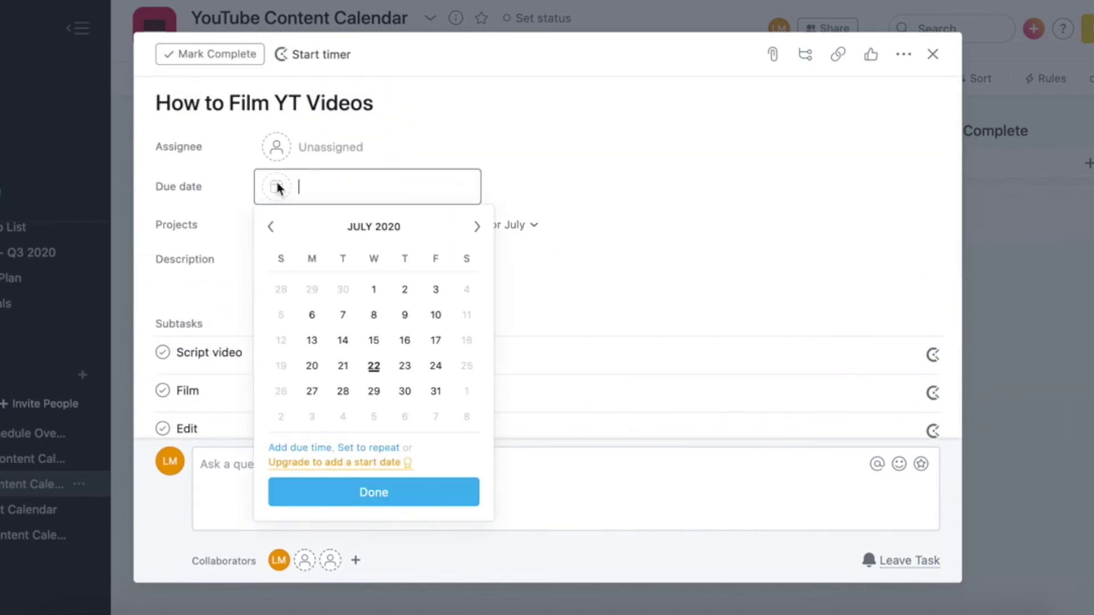
click(311, 416)
mouse_move(513, 225)
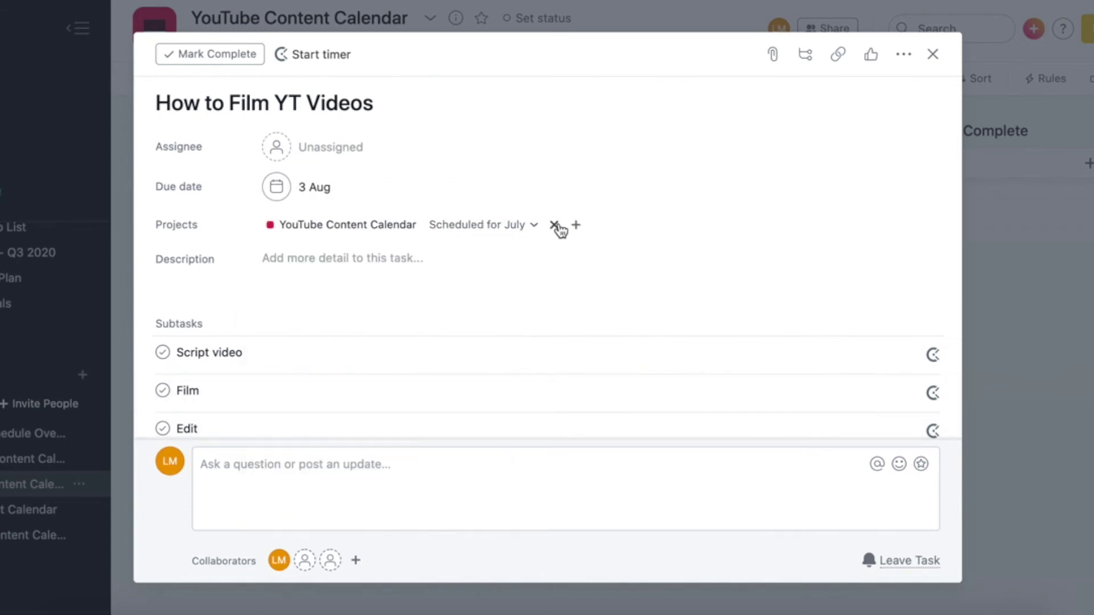
click(576, 227)
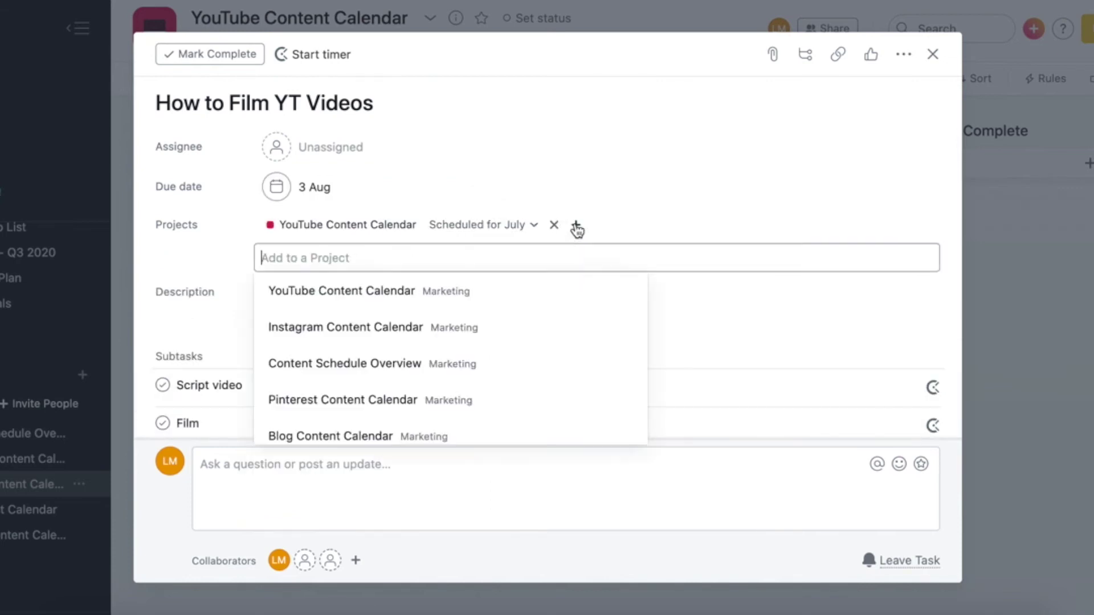
click(384, 360)
key(Escape)
Move How to Use Asana Tutorial into Filmed + Edited and complete Script video, Film, Edit subtasks
drag(536, 307, 781, 197)
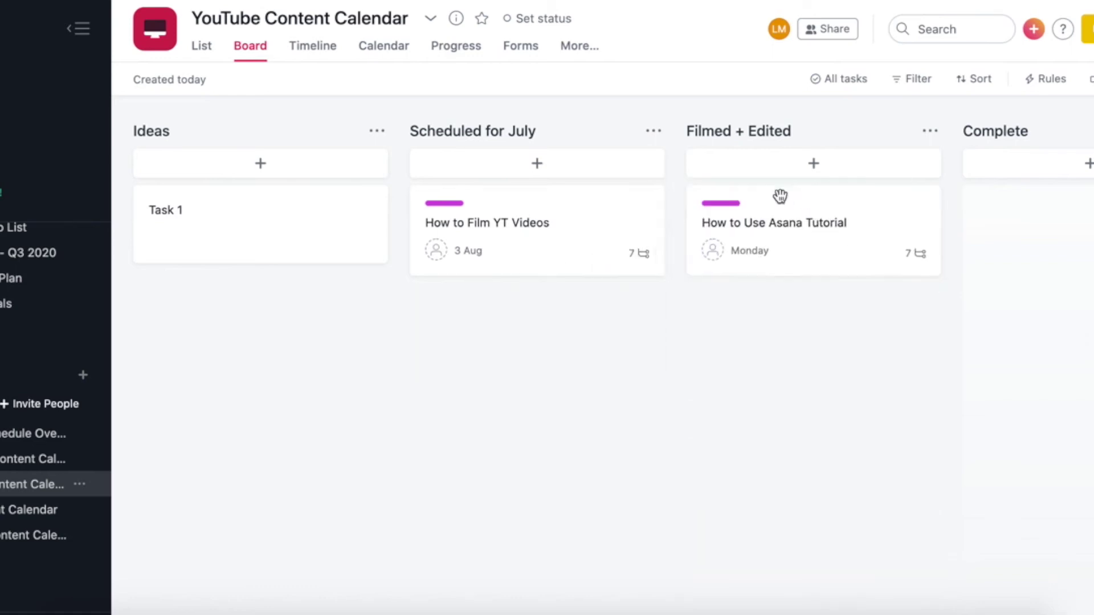
click(815, 215)
scroll(520, 351, down, 3)
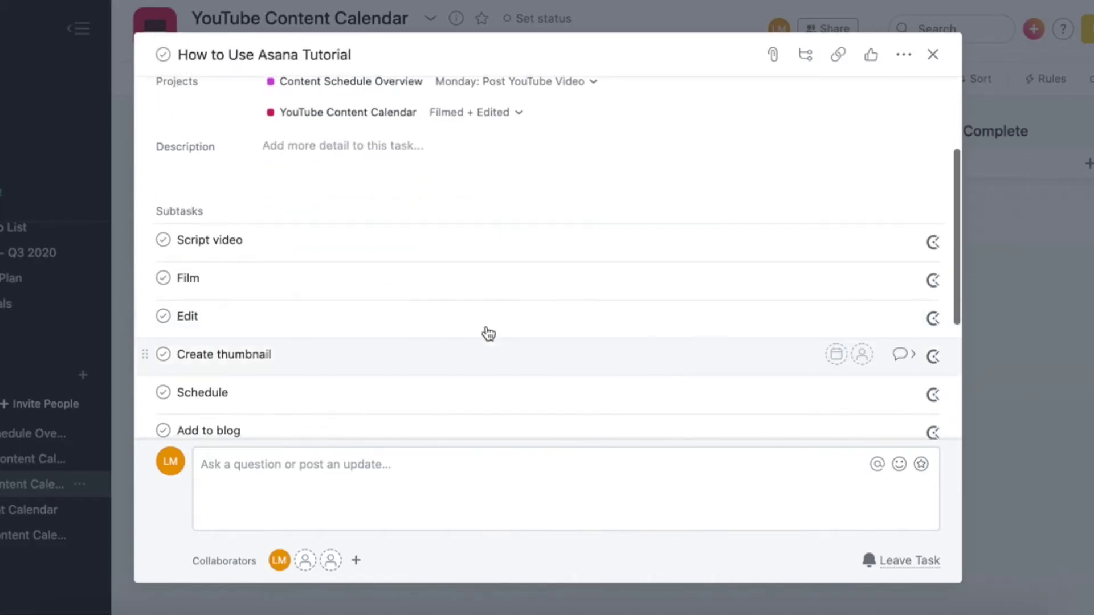
click(163, 241)
click(164, 280)
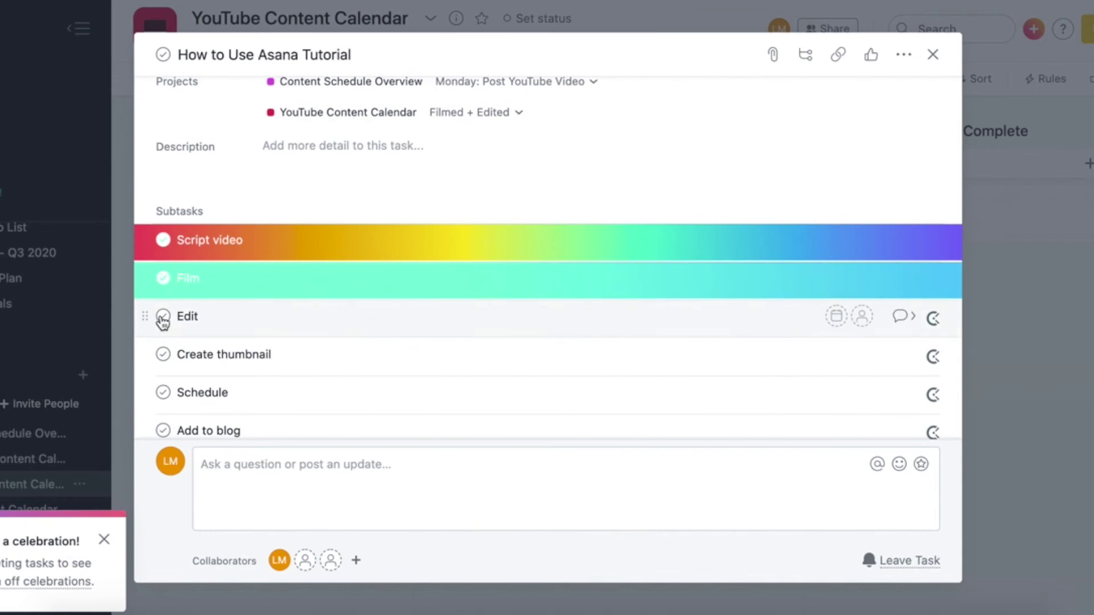
click(163, 317)
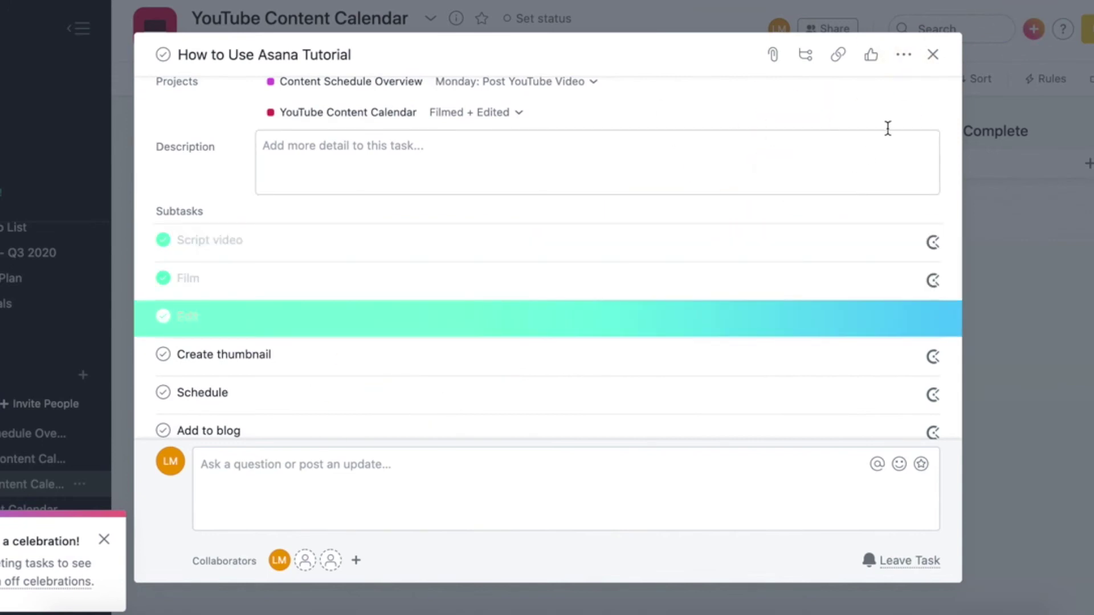
Close the task details and open KPI Tracker - Q3 2020 under CEO Tasks
click(934, 56)
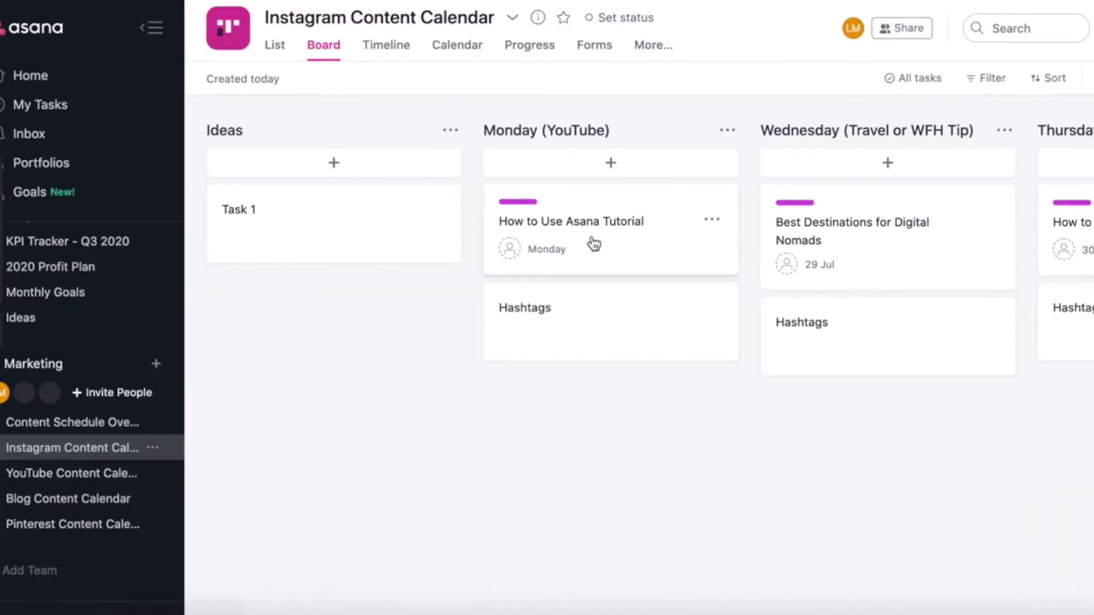
click(64, 431)
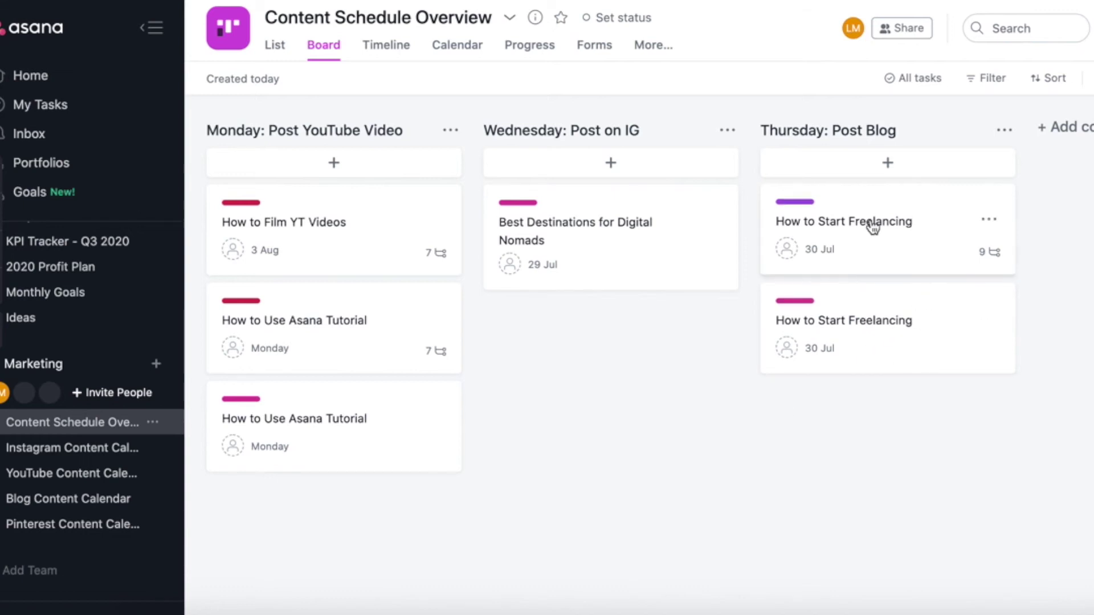
scroll(118, 450, up, 5)
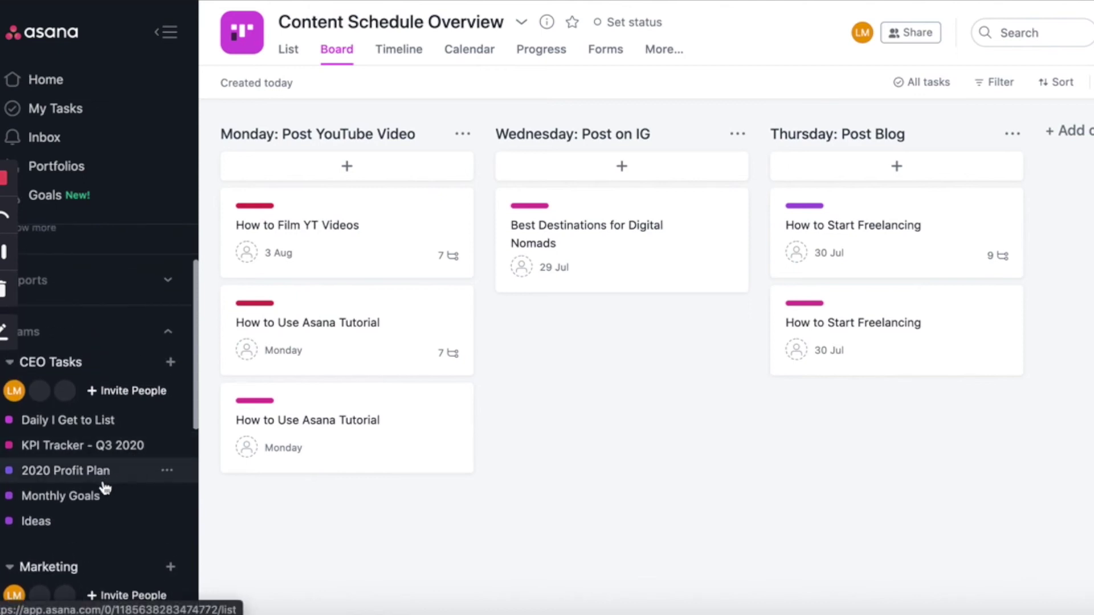
click(108, 453)
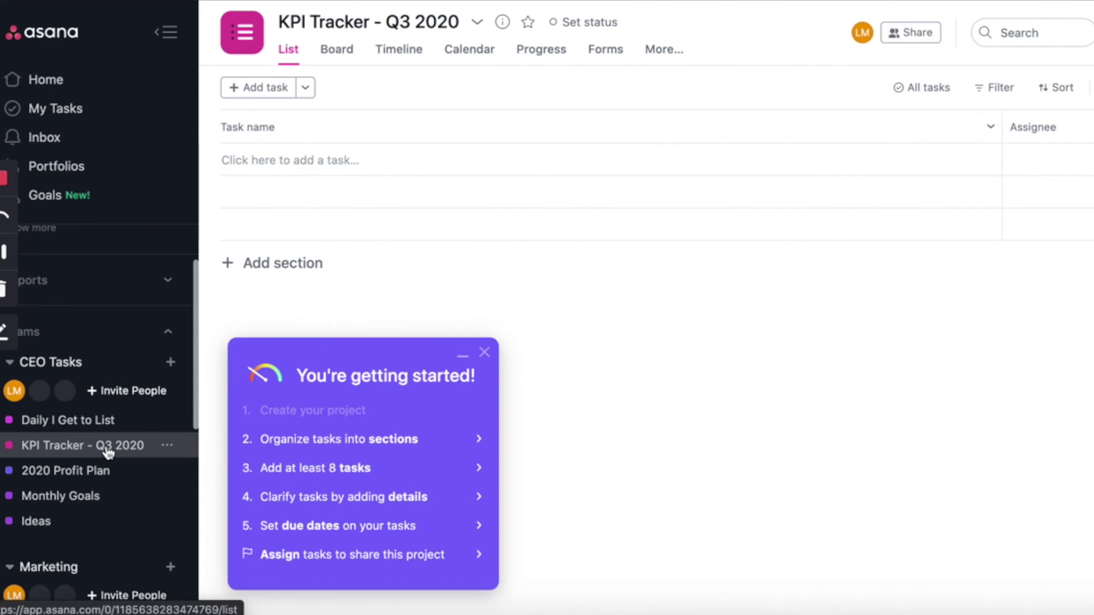
Add sections Instagram Growth, Income and Blog Posts, dismissing the getting-started checklist
click(281, 263)
text(Inst)
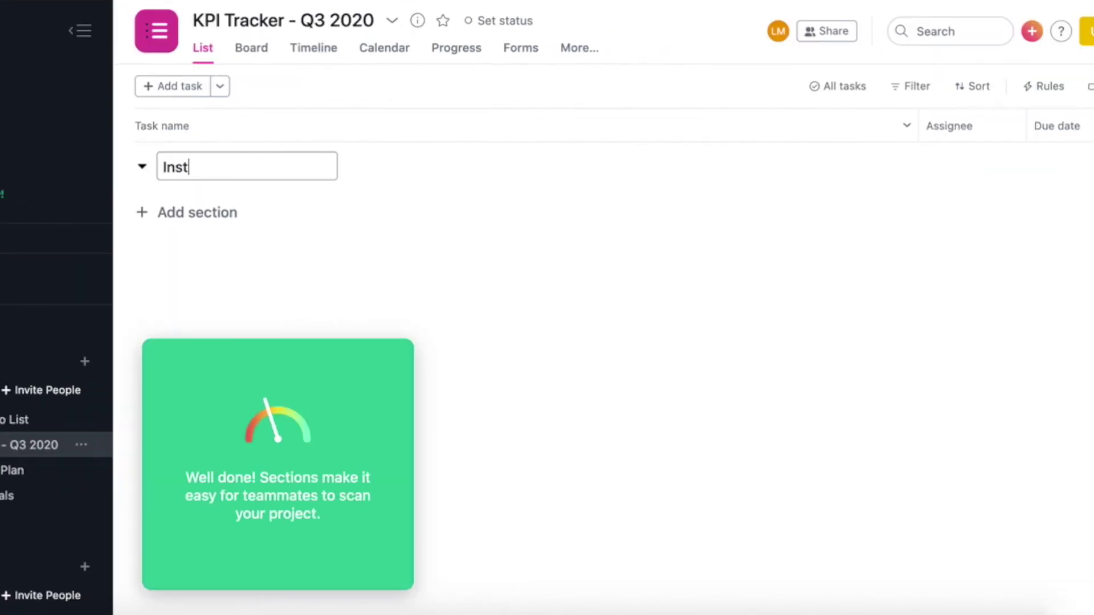
text(agram Growth)
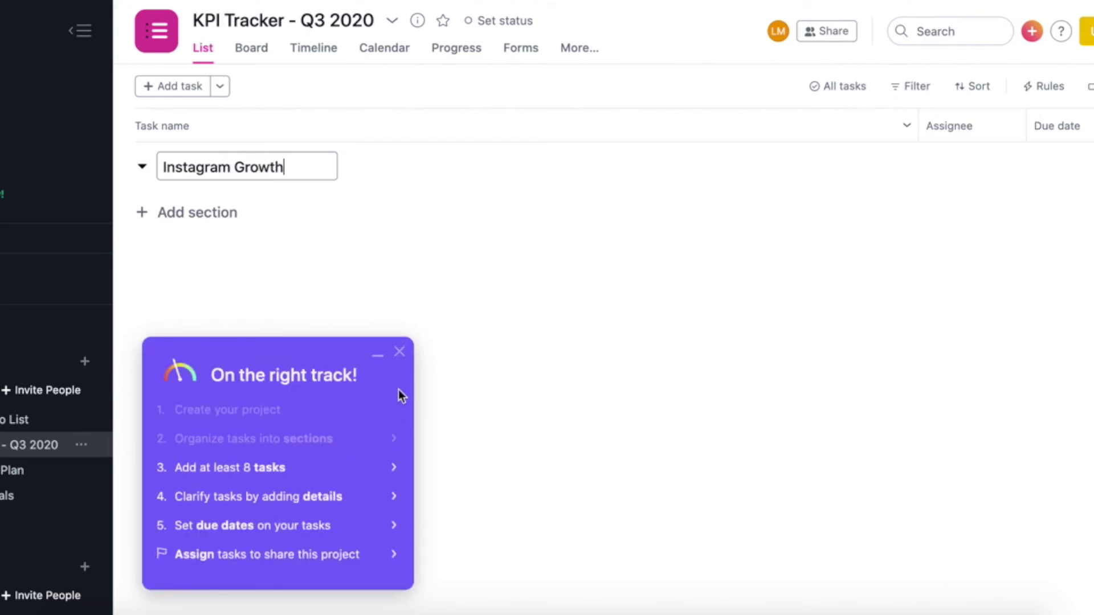
click(399, 352)
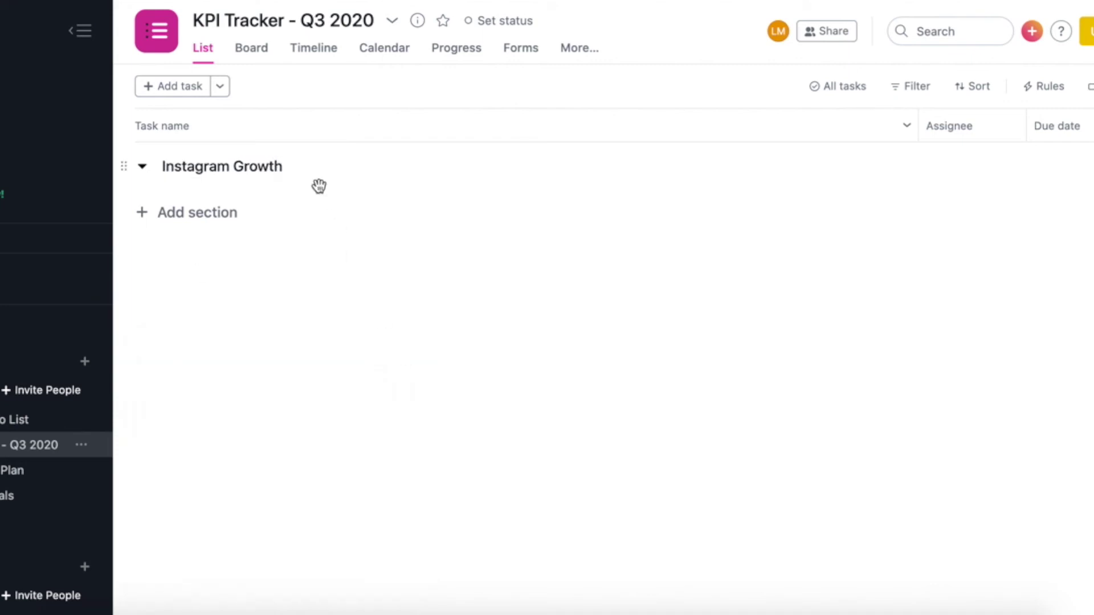
click(238, 200)
text(Income)
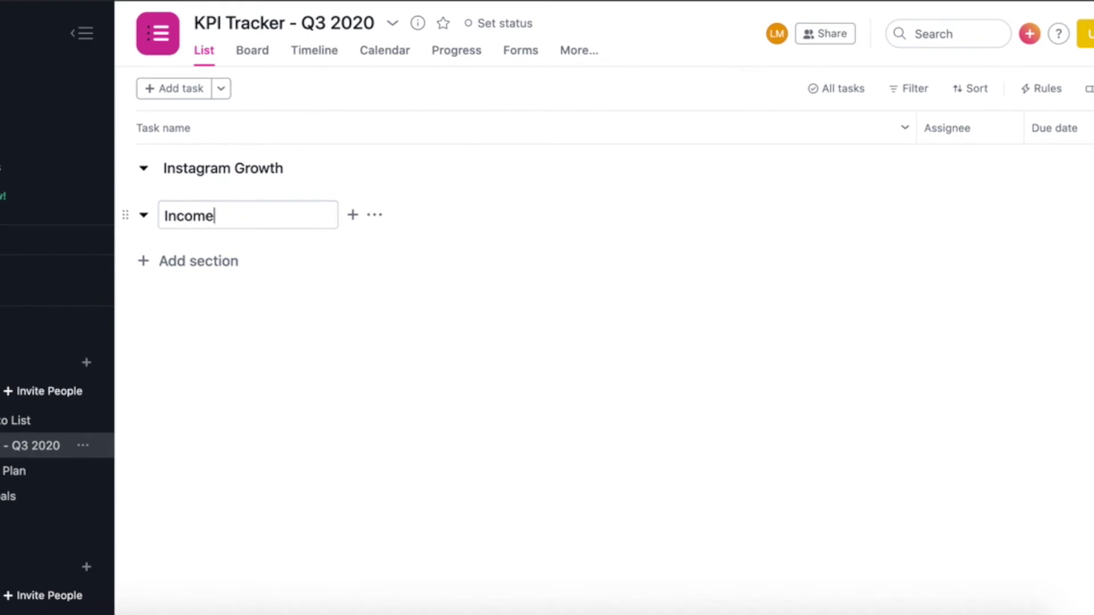
click(222, 263)
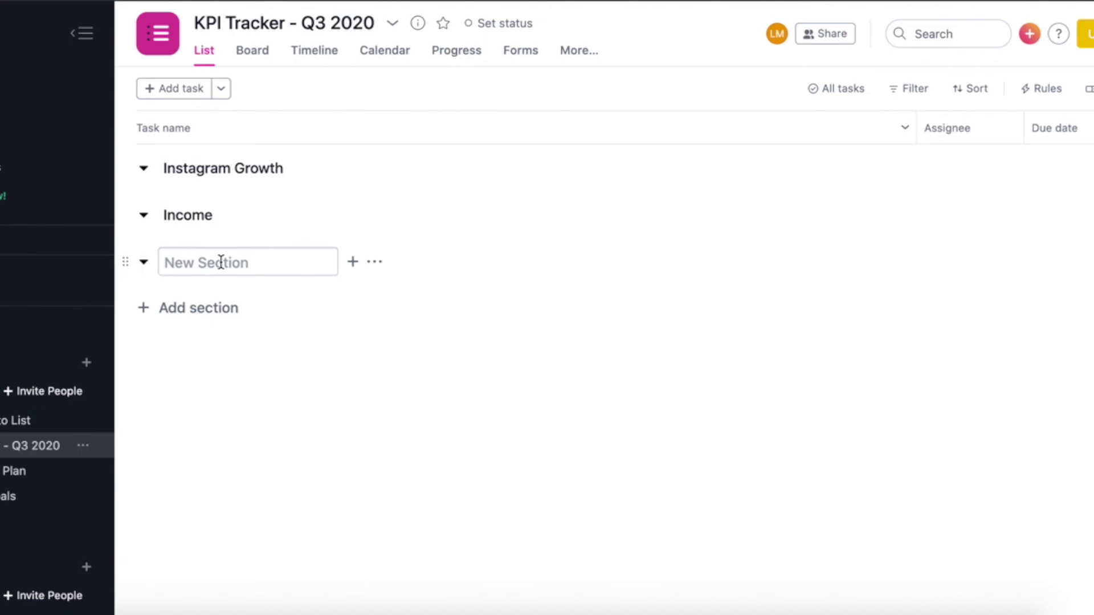
text(Blog Posts)
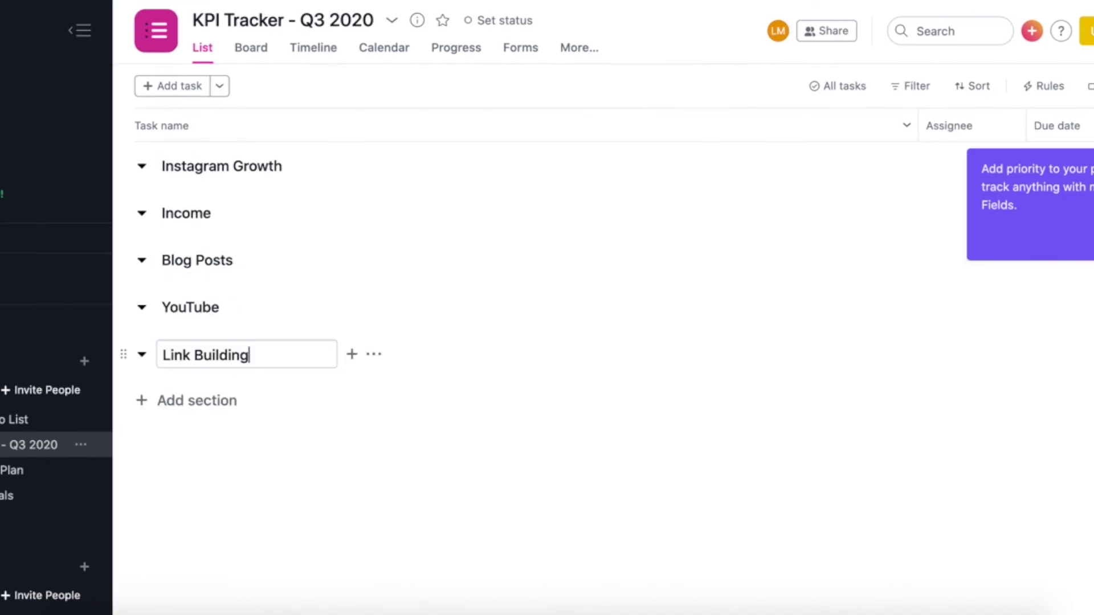
Finish the Link Building section and add Week 2, Week 3 and Week 4 tasks
click(197, 428)
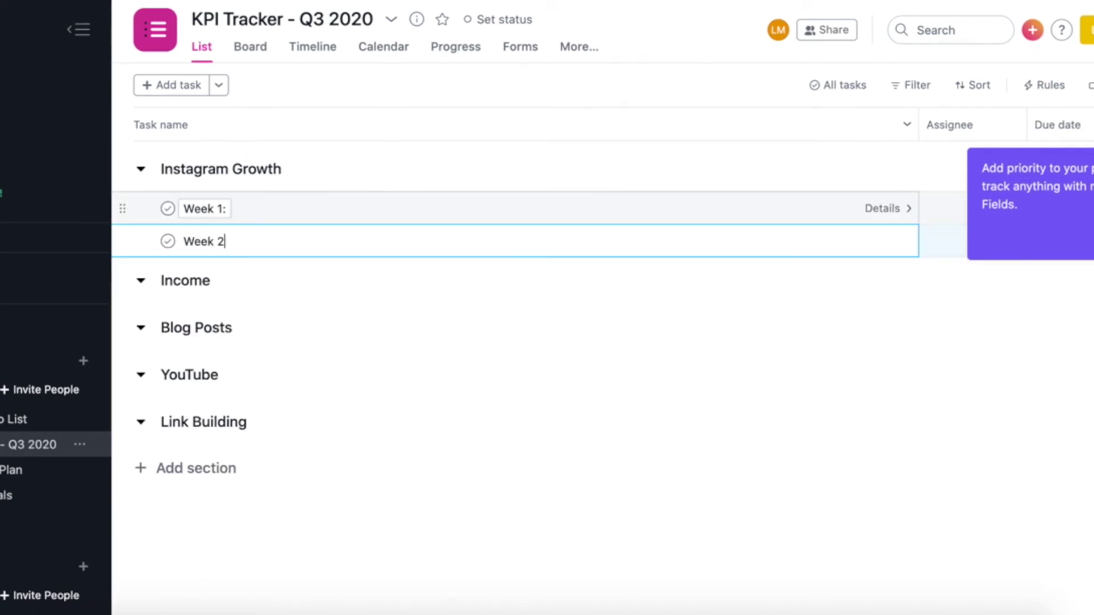
key(Return)
text(Week 3:)
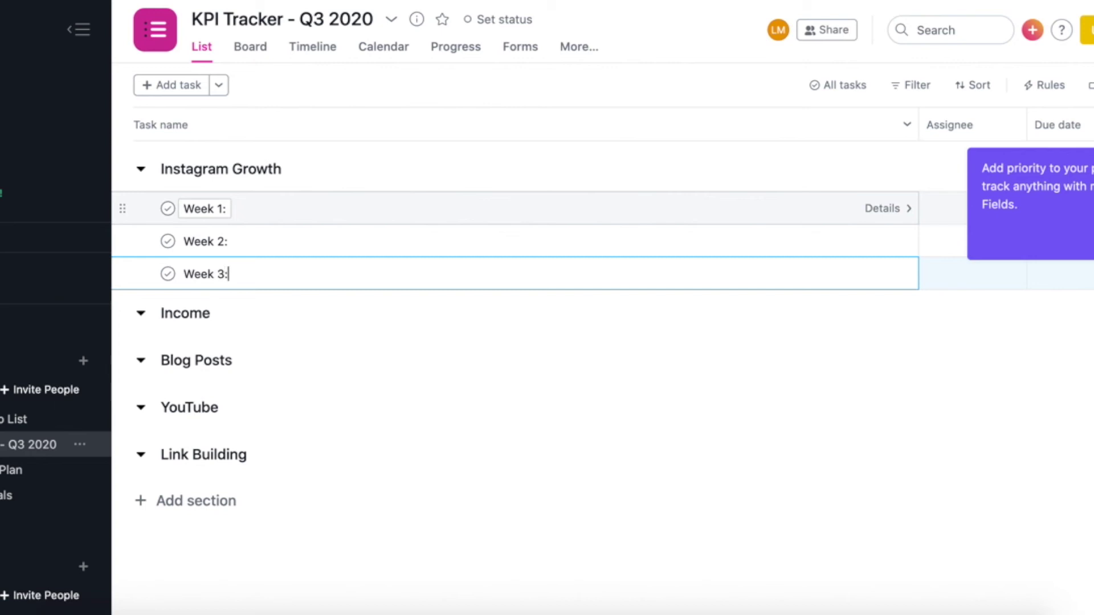
key(Return)
text(Week)
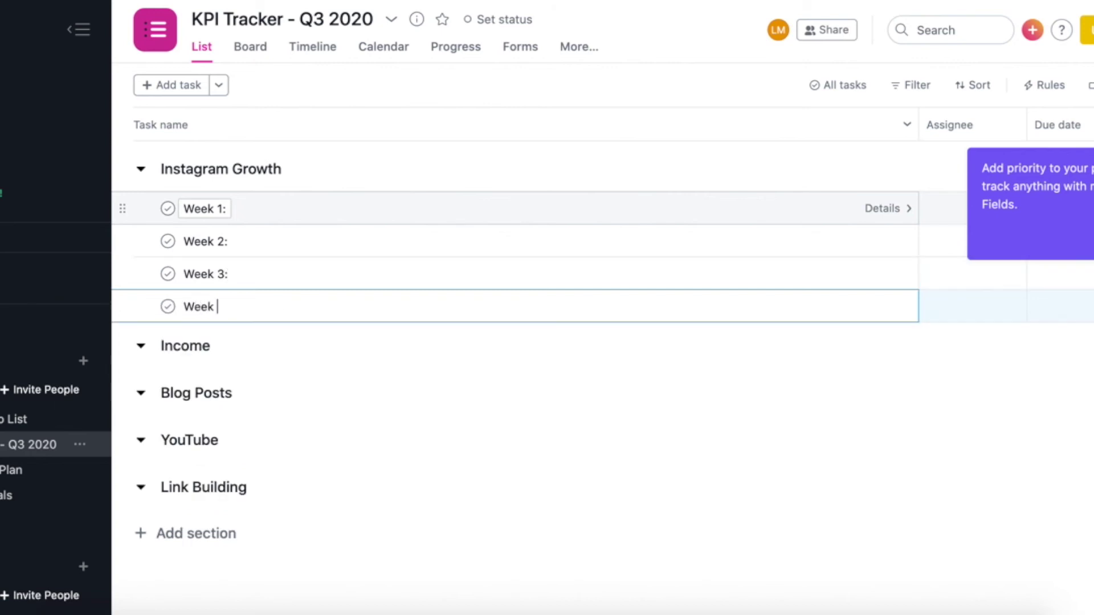
text( 4:)
key(Escape)
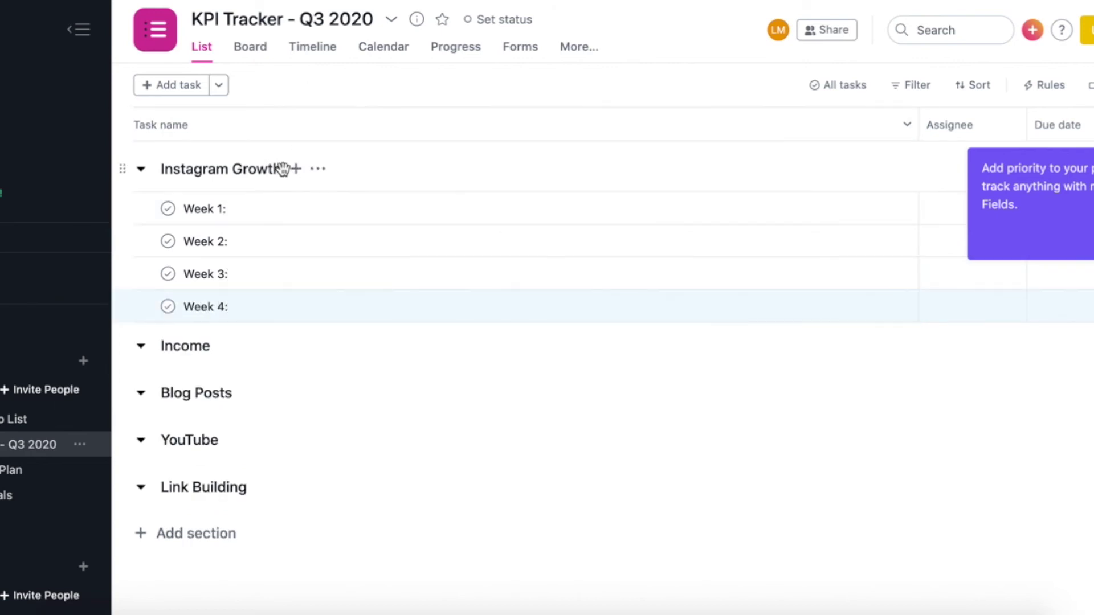
Retitle the section 'Instagram Growth: 12K' and enter weeks 1–3 as 11,500, 11, 645, 11,400
click(277, 178)
text(:)
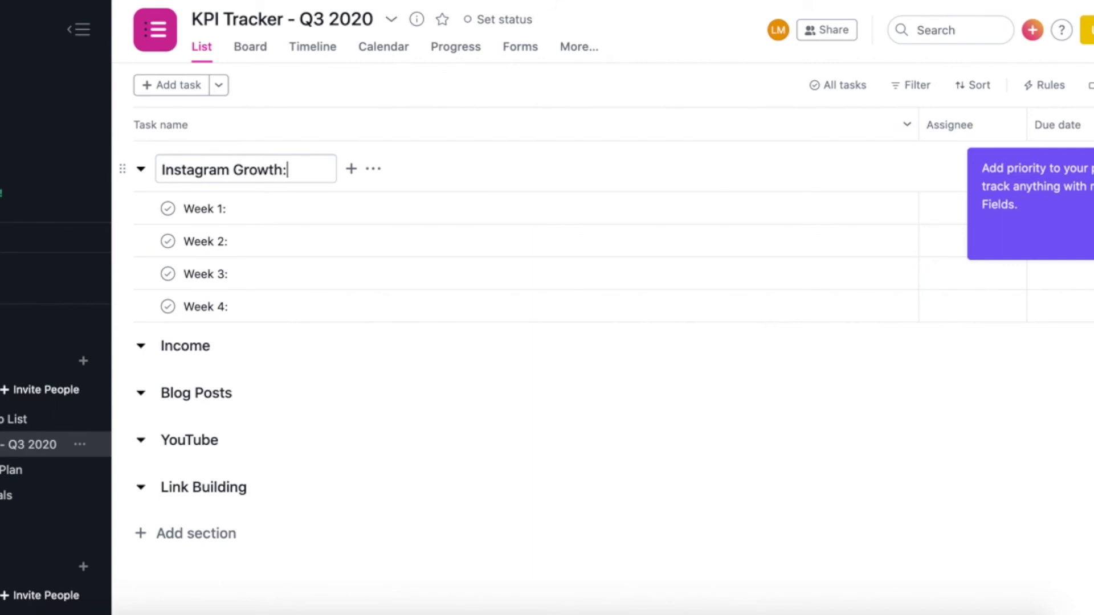
text( 12K)
click(228, 209)
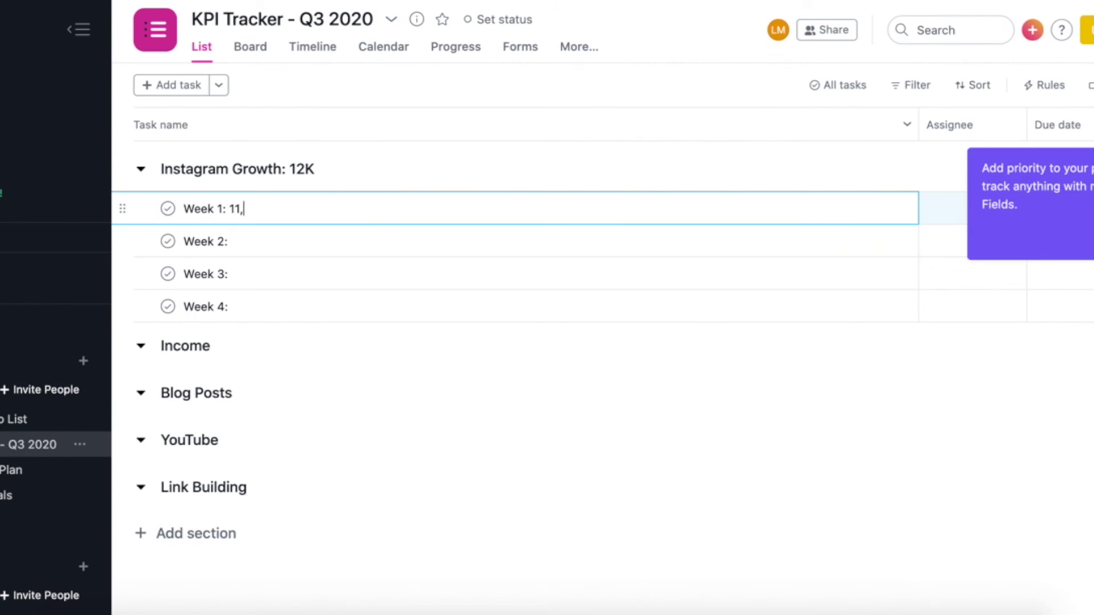
text(11,500)
click(234, 241)
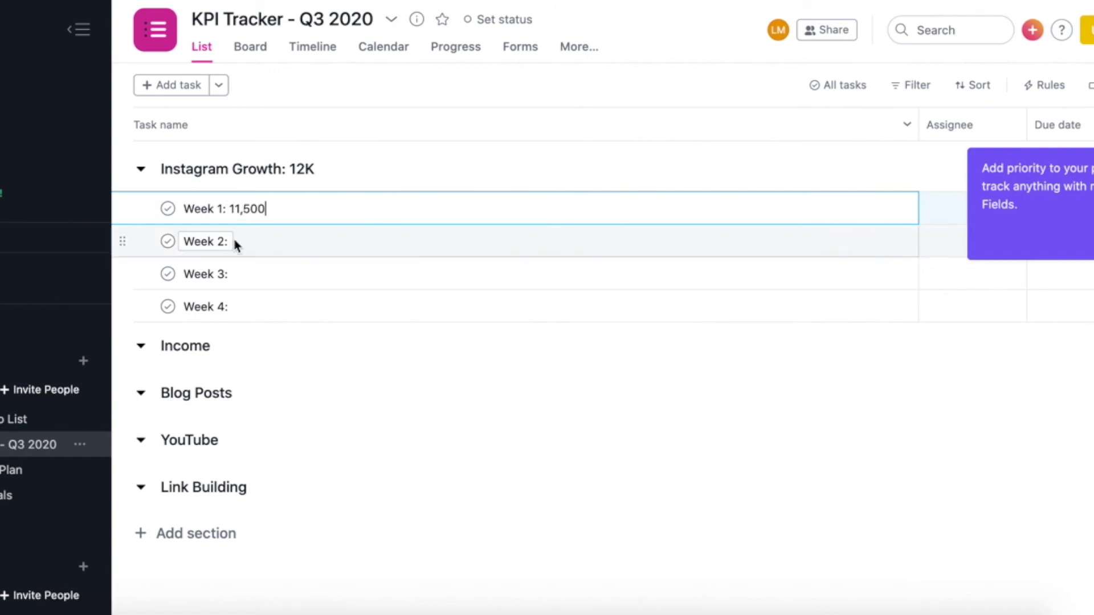
text(11)
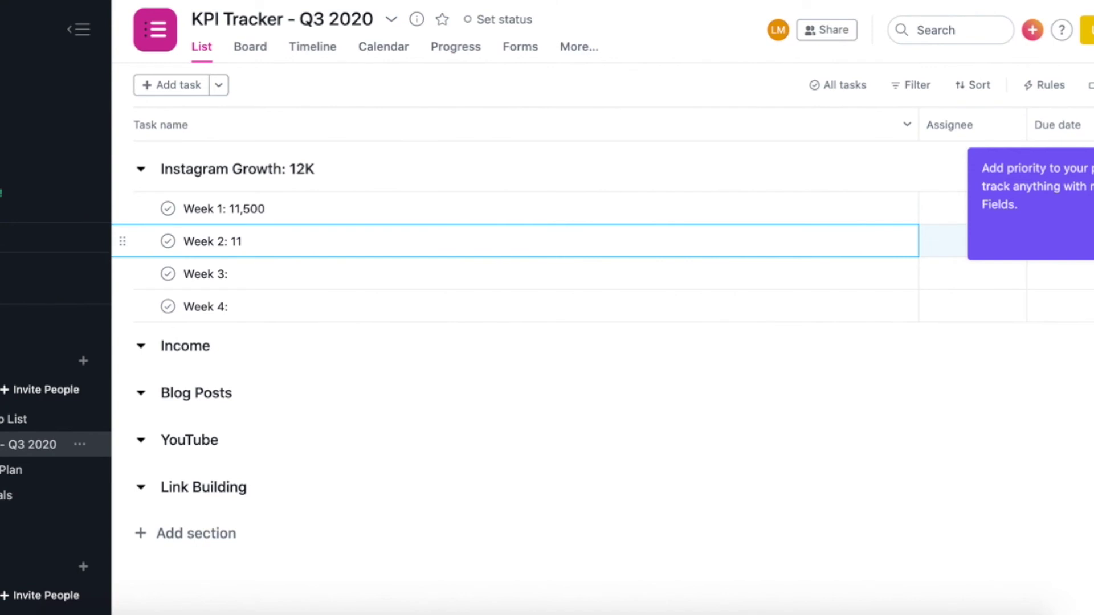
text(, 645)
click(230, 274)
text(1)
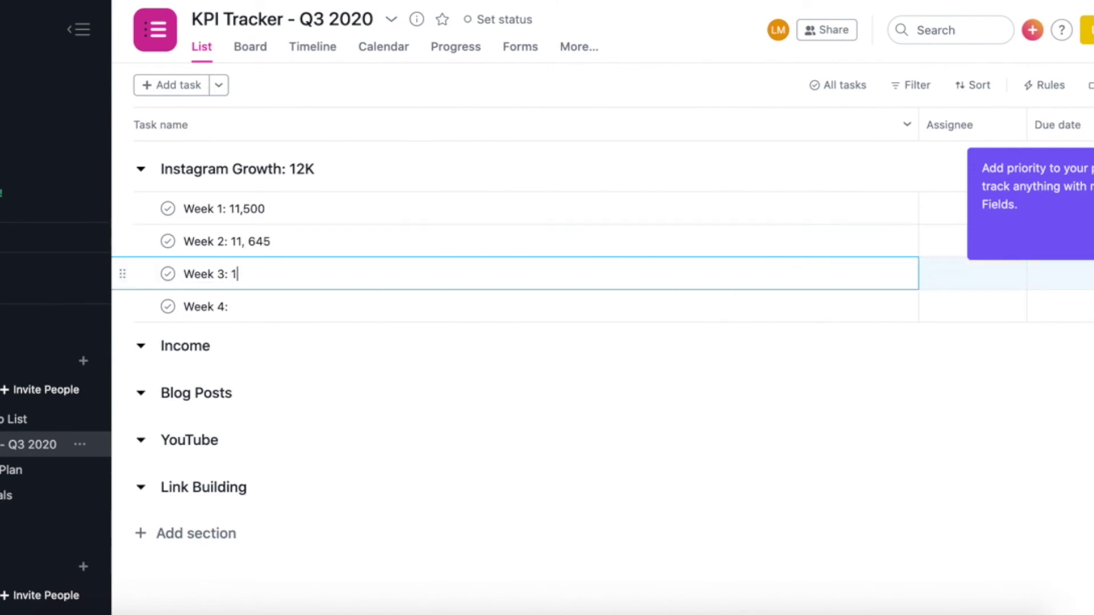
text(1,400)
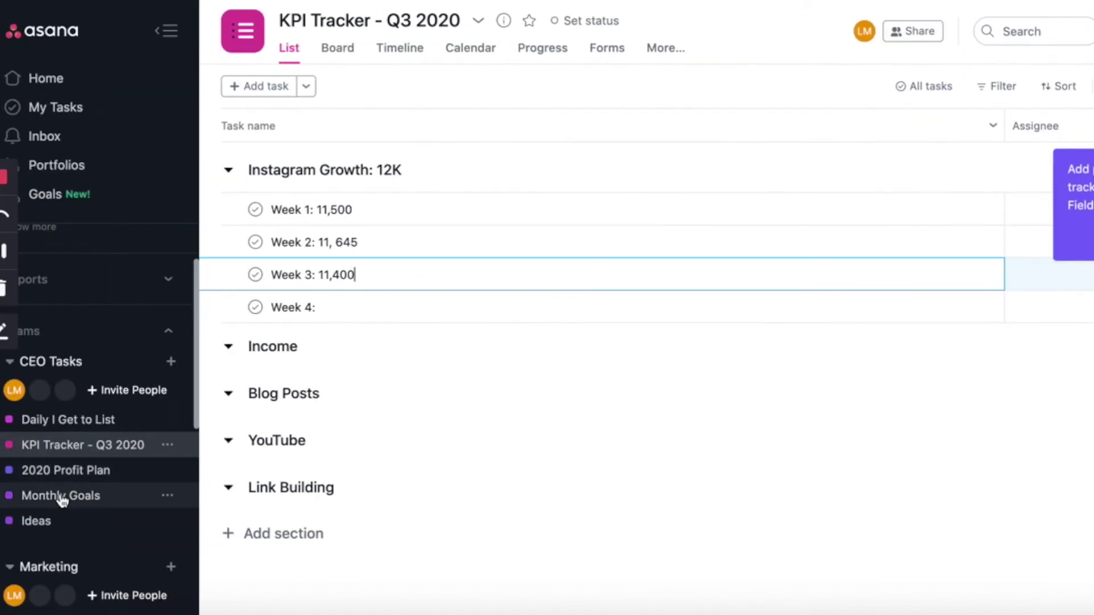
In Monthly Goals, add July goals: 4 blog posts, 4 YT videos, 8 blog updates, one client, 12 IG posts
click(61, 496)
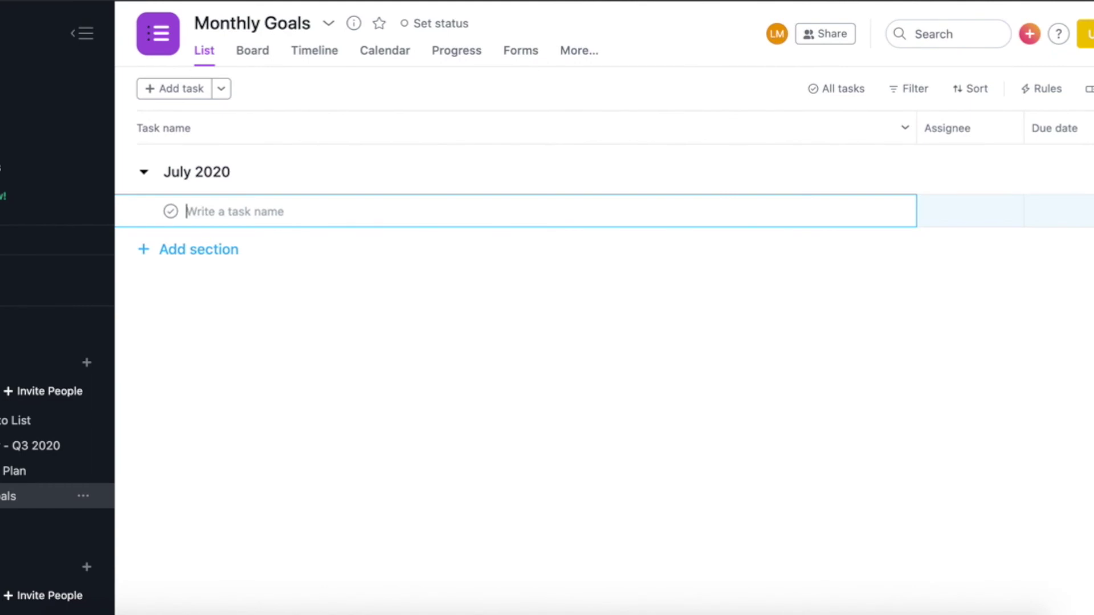
text(Write)
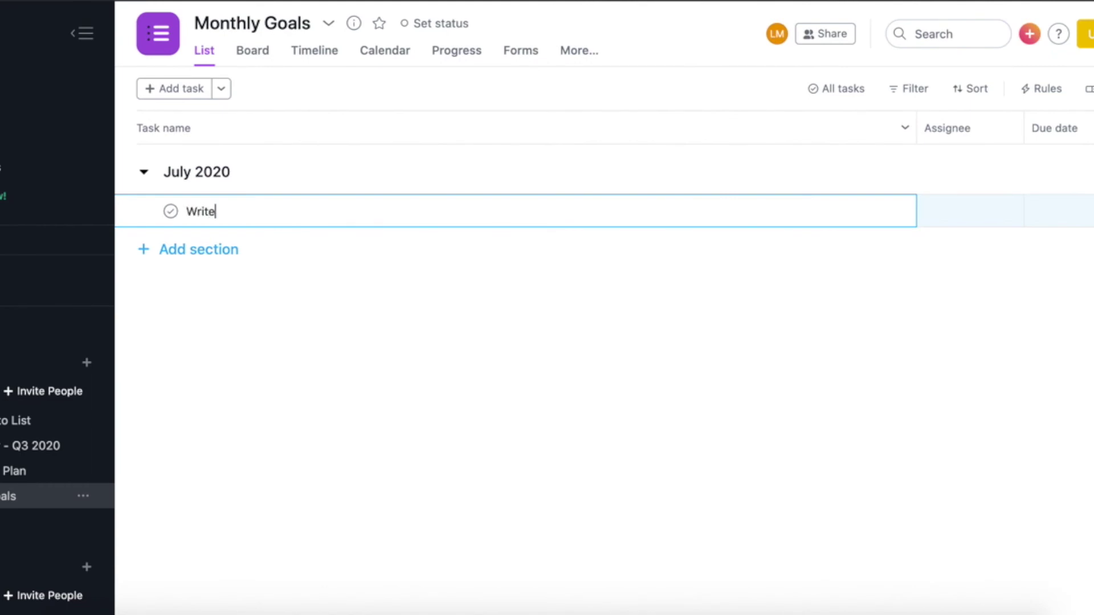
text( 4 blog posts // 1/4)
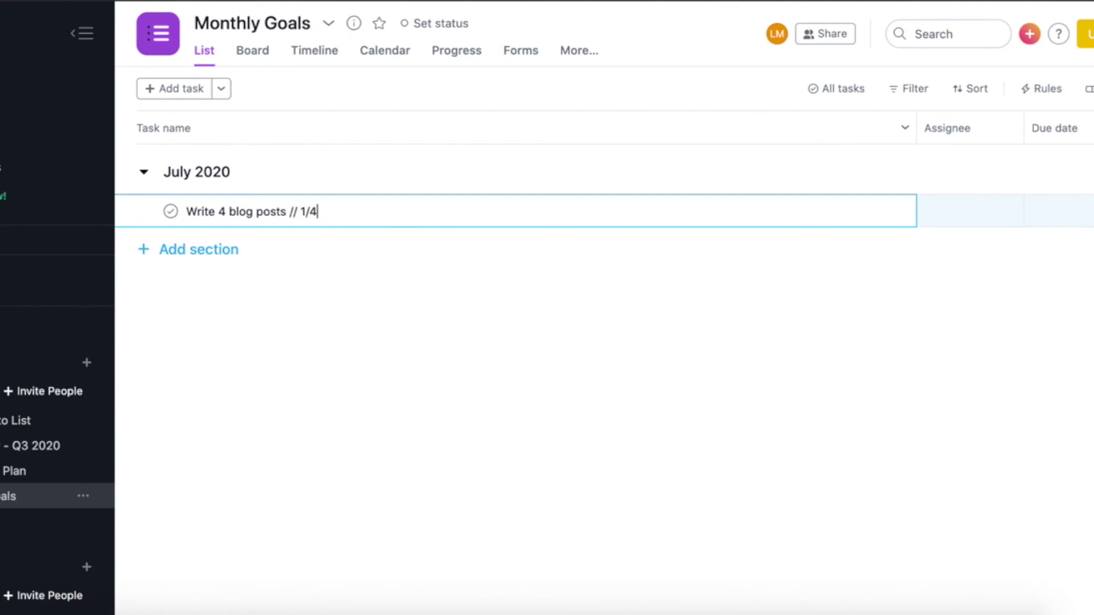
key(Return)
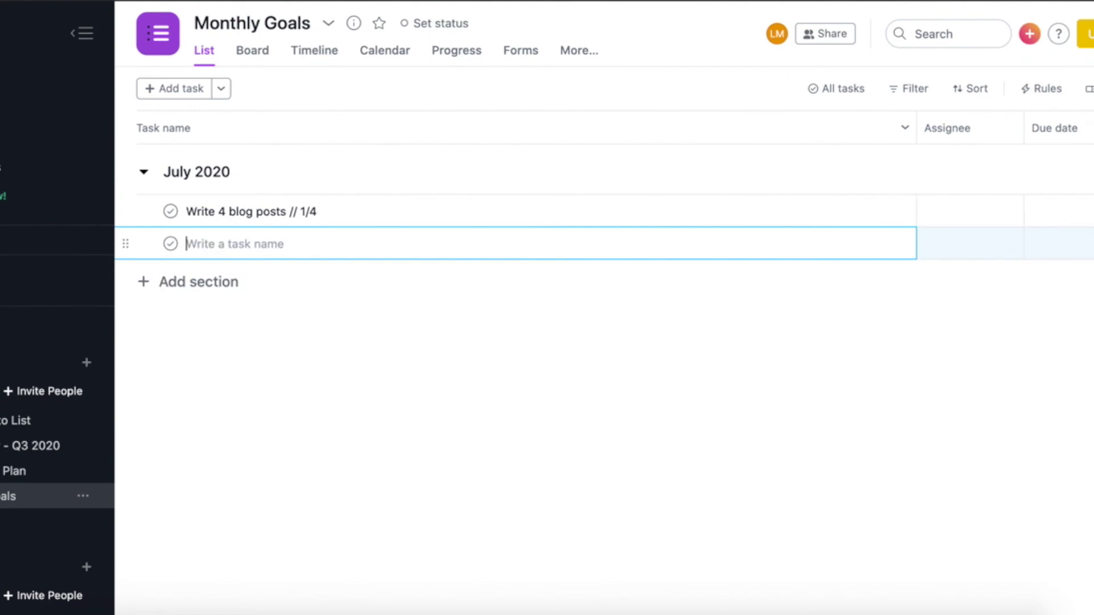
text(Post 4 )
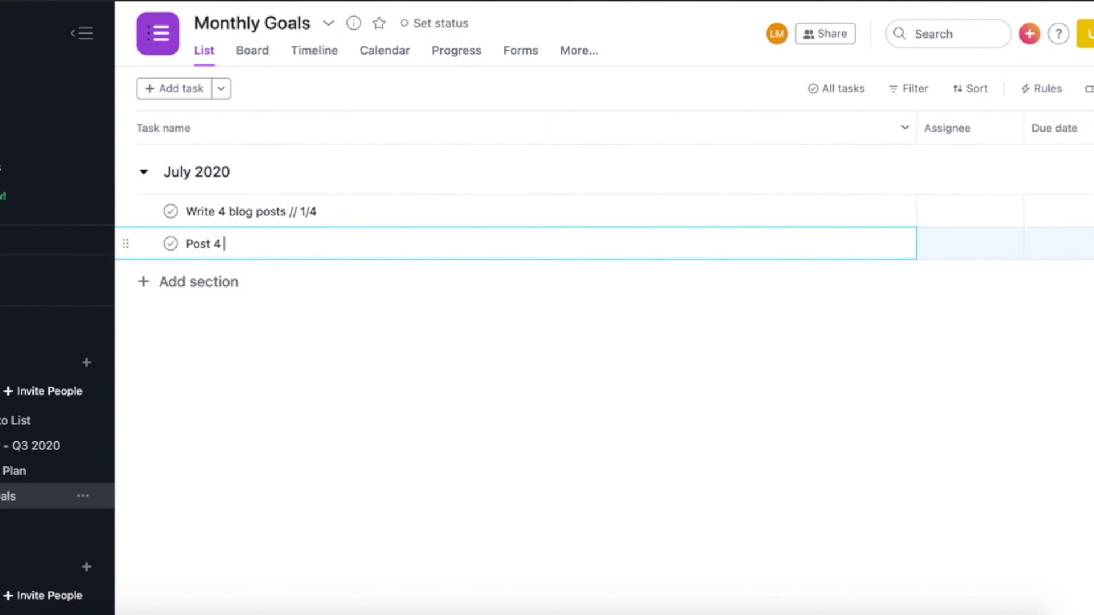
text(YT videos // 1/4)
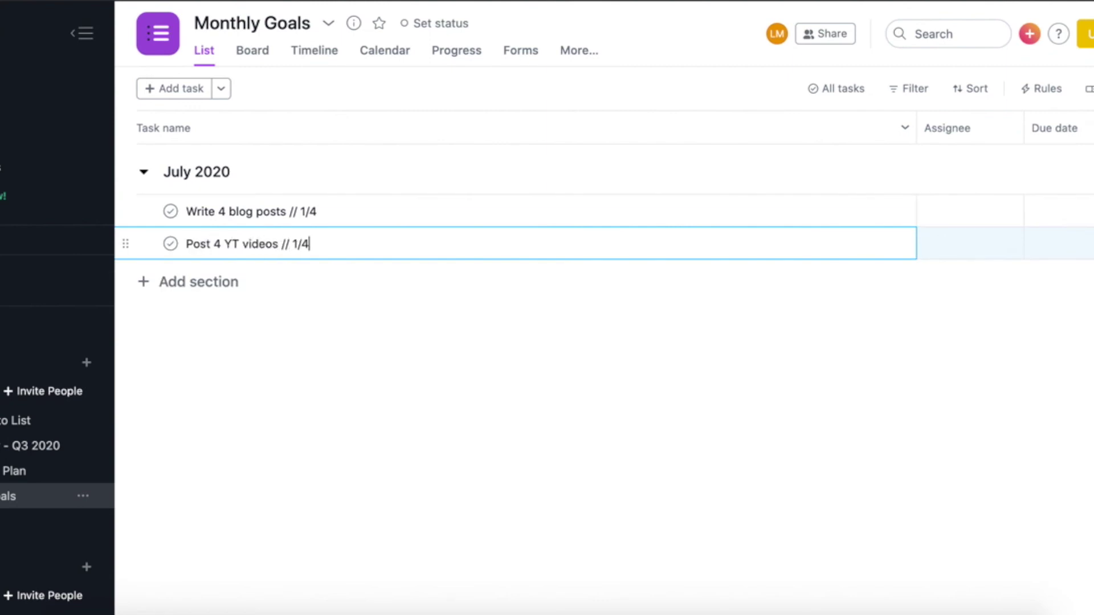
key(Return)
text(U)
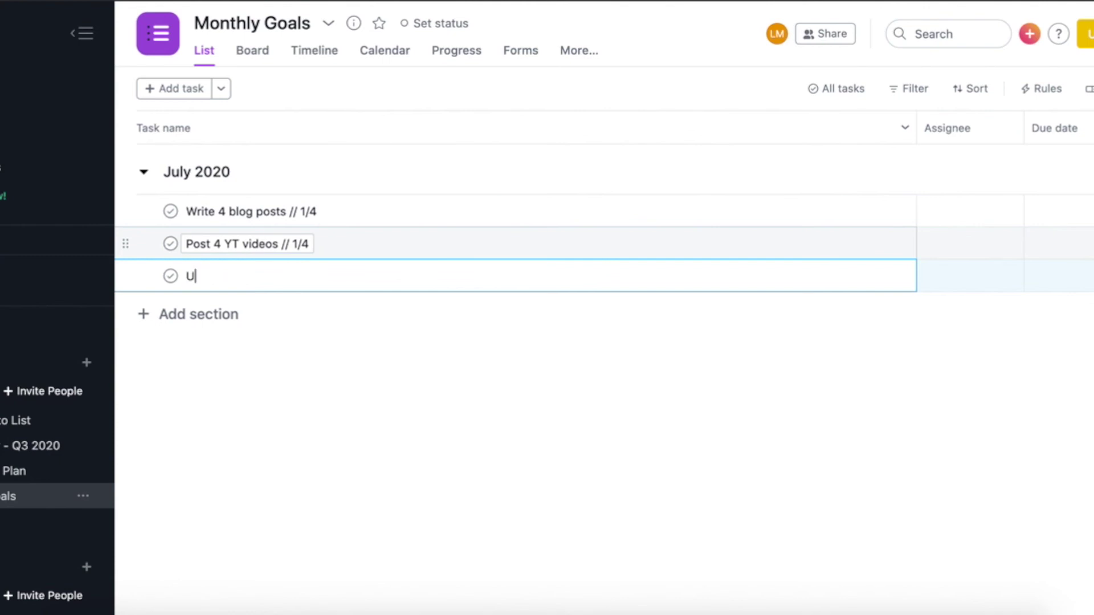
text(pdate 8 blog posts // 2/8)
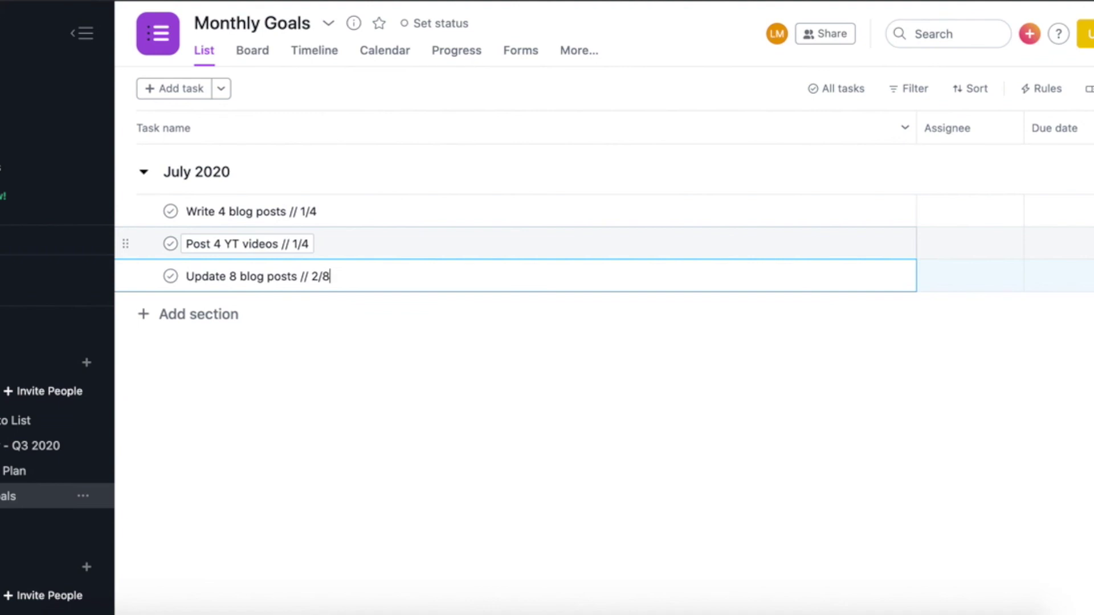
key(Return)
text(Land one new client)
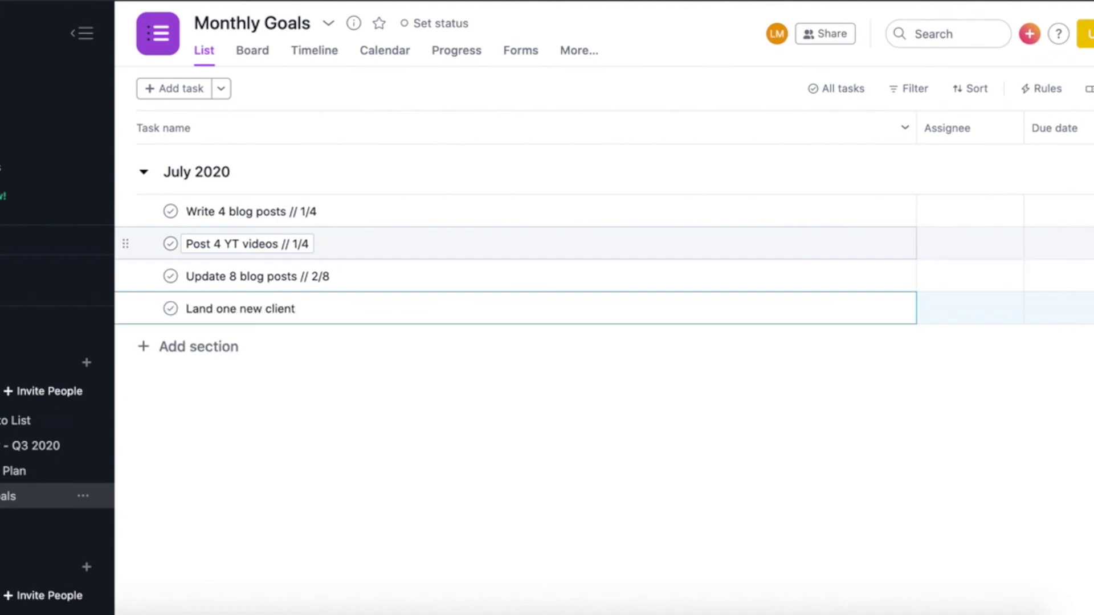
key(Return)
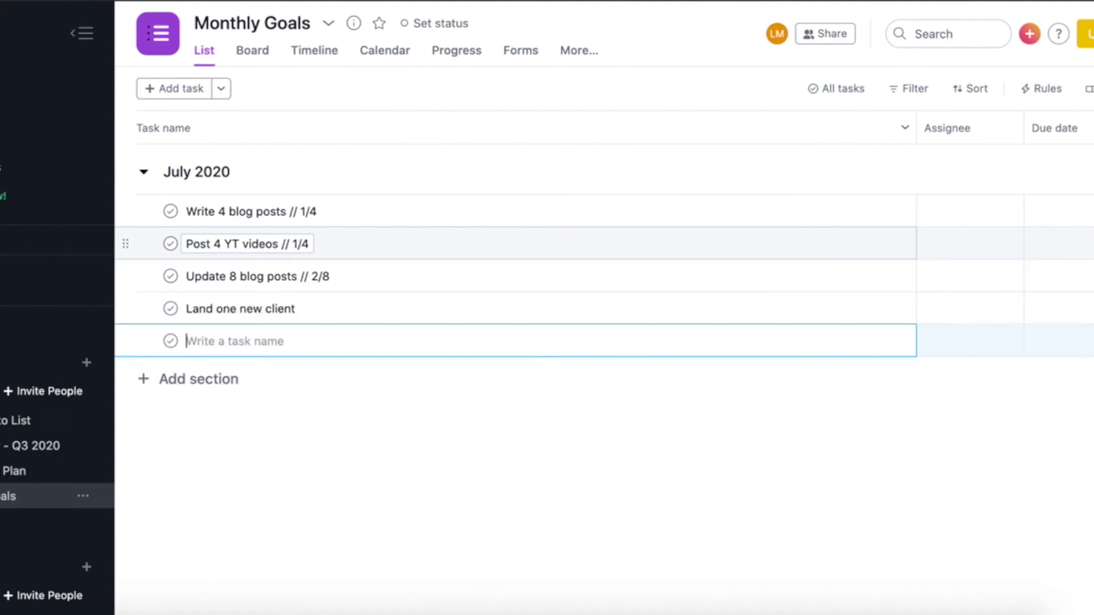
text(Post 12 IG pos)
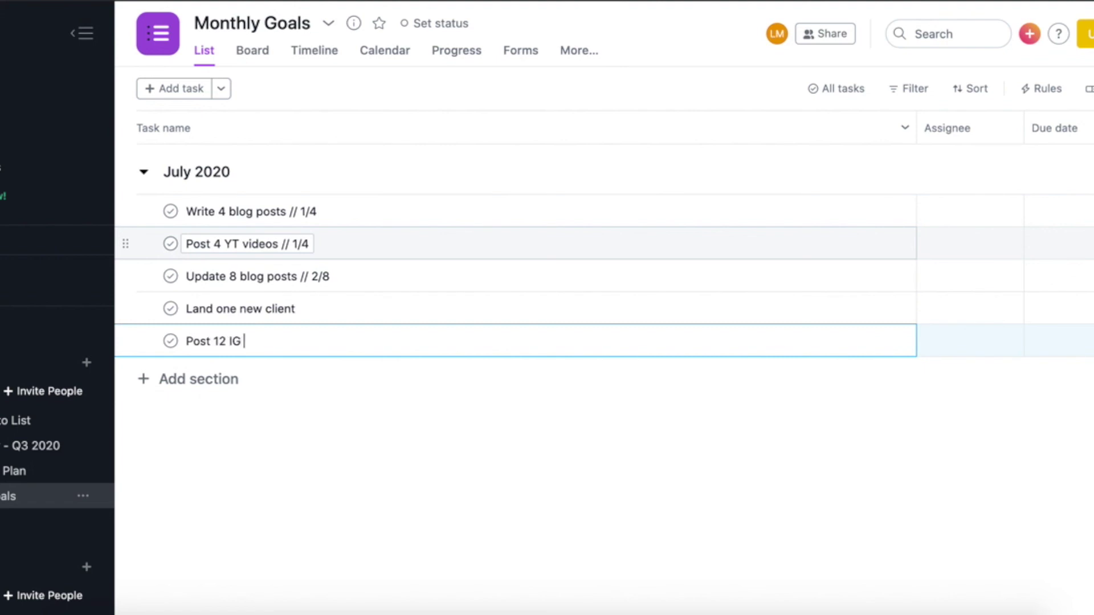
text(ts // 4/12)
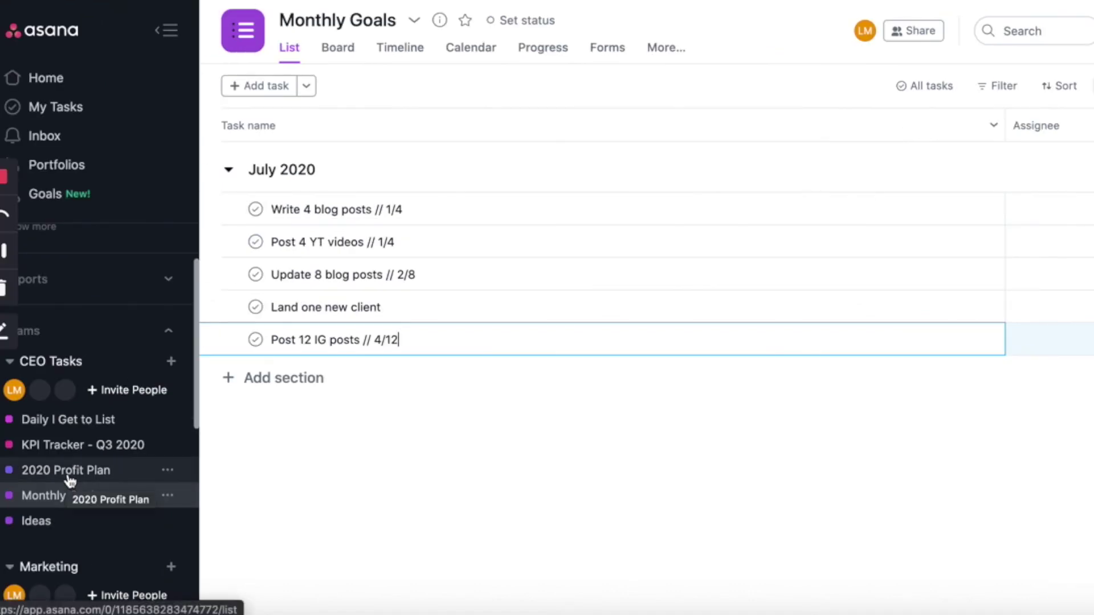
In Daily I Get to List, add a 'This Week I Am Manifesting' section with $1000 and new-client tasks
click(69, 420)
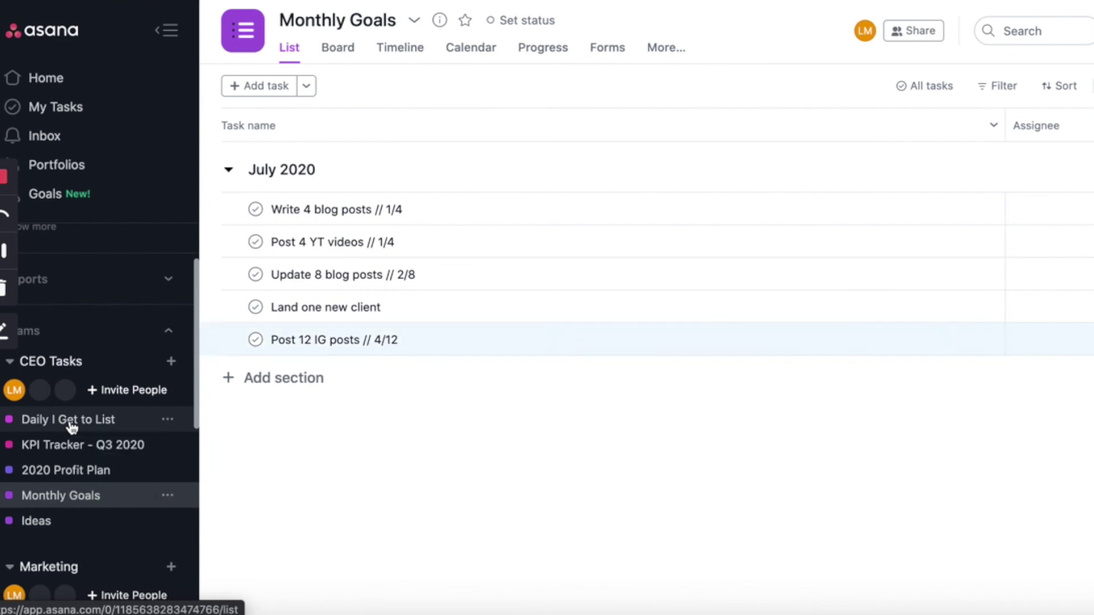
text(This We)
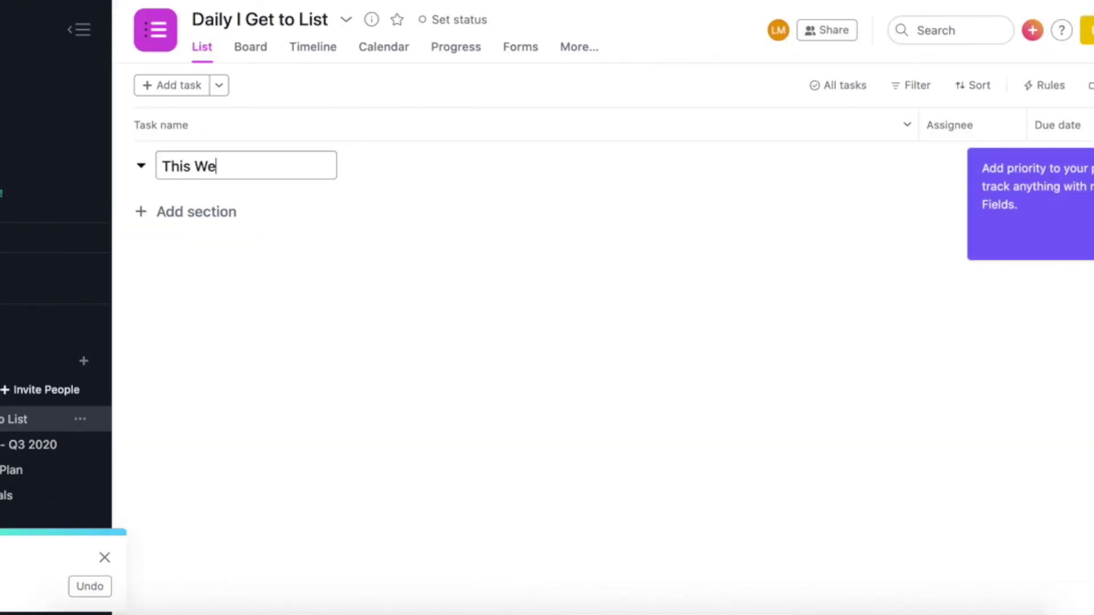
text(ek I Am Mani)
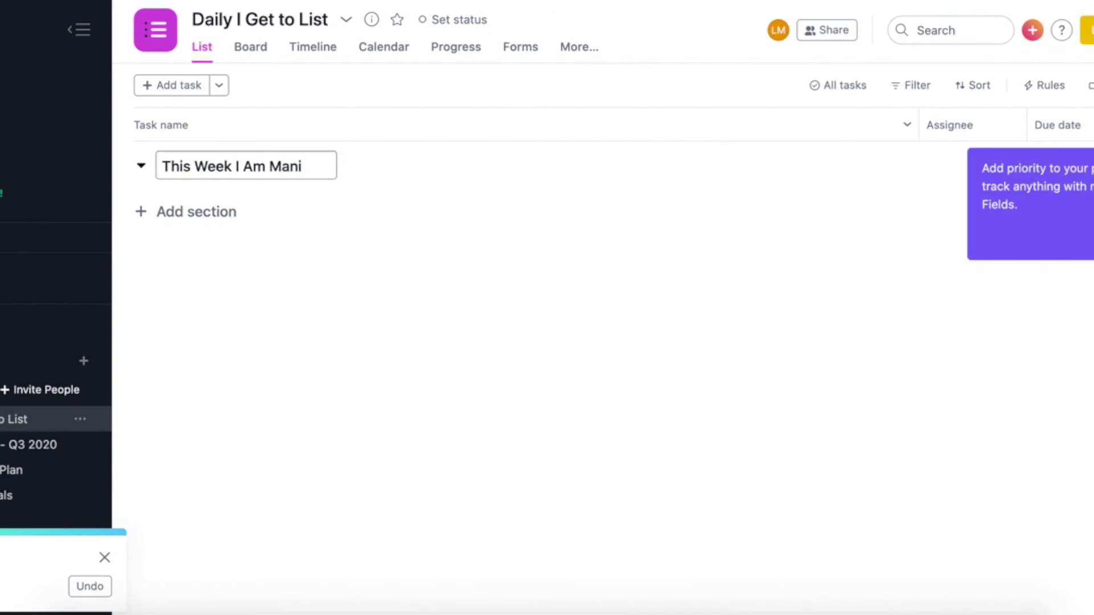
text(festing)
key(BackSpace)
key(BackSpace)
text(ng)
key(Return)
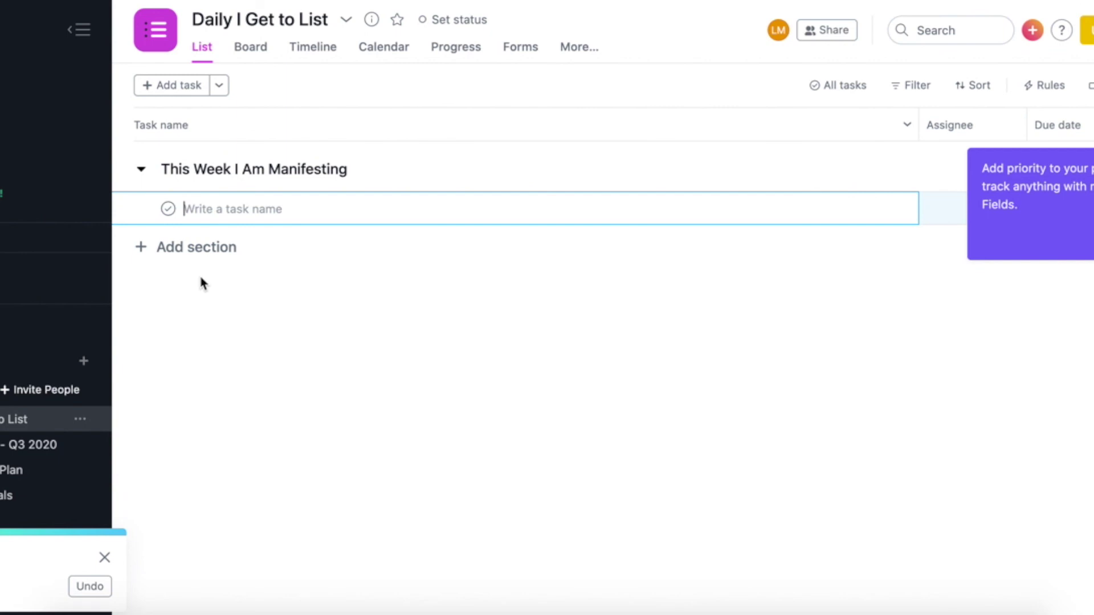
text($1)
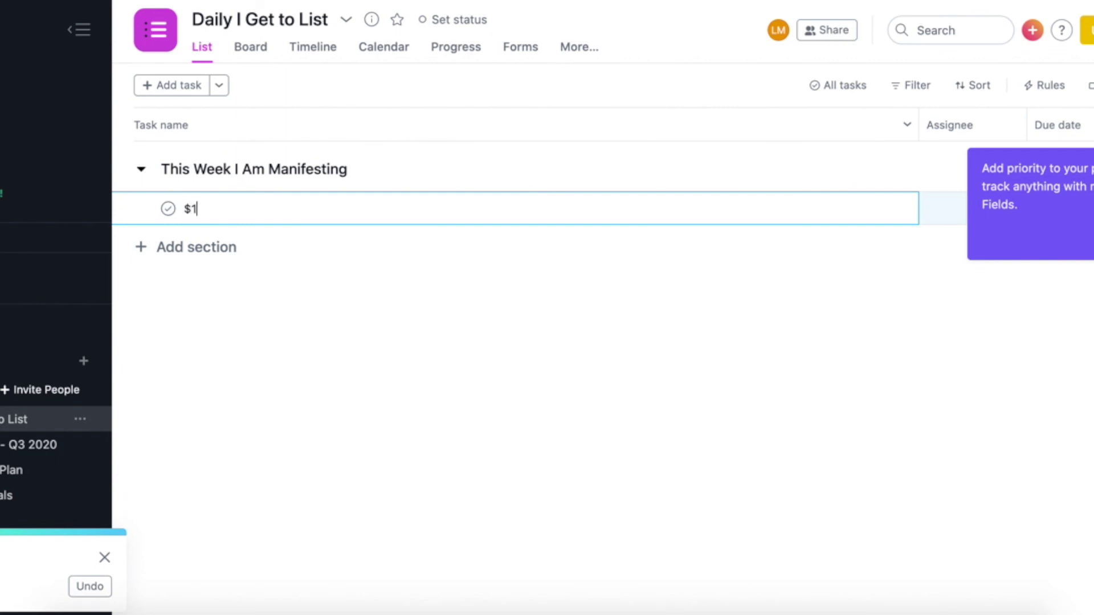
text(000)
key(Return)
text(1 NEW Client)
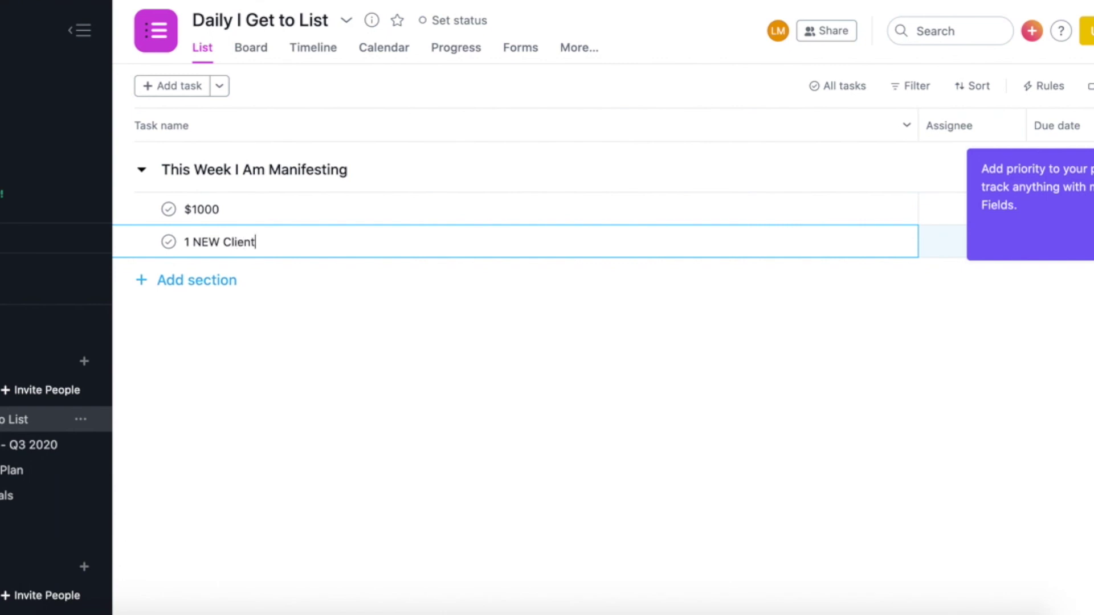
Add a Weekly Priorities section
click(199, 280)
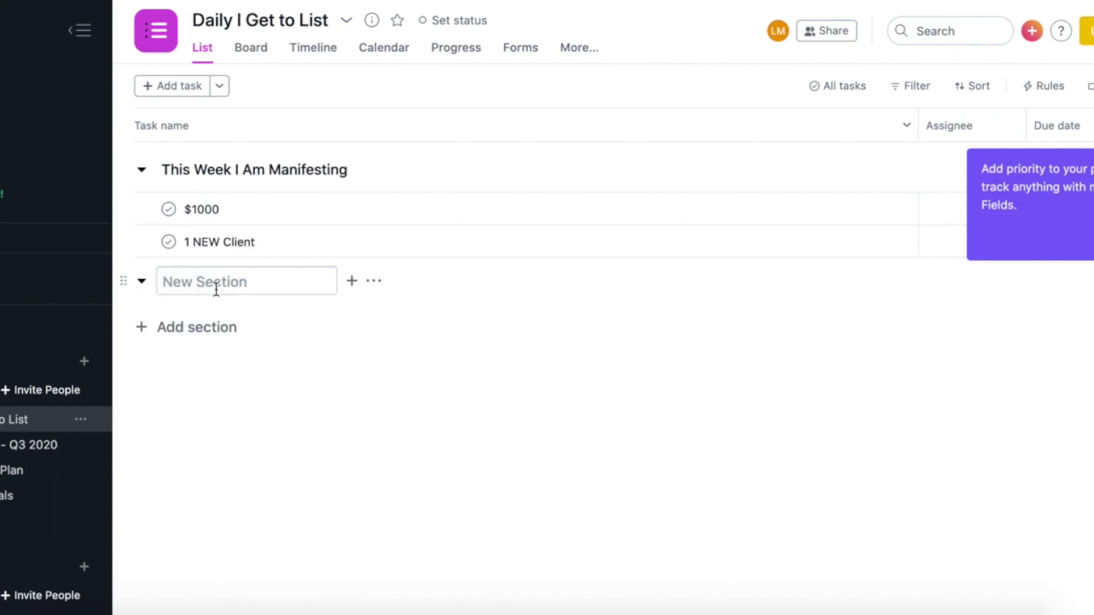
text(Weekly Priorities)
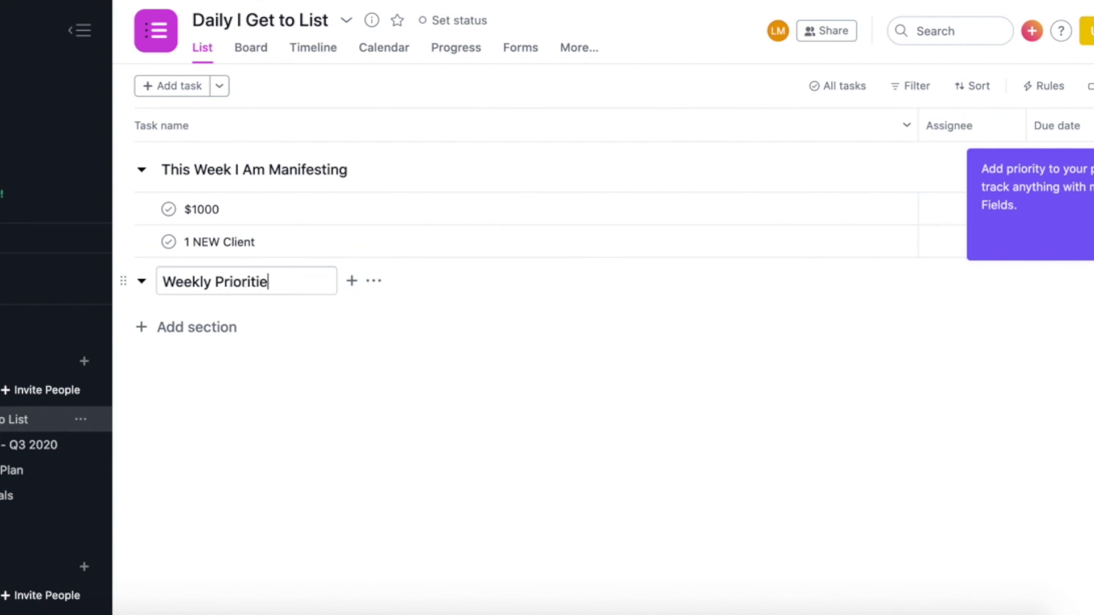
key(Return)
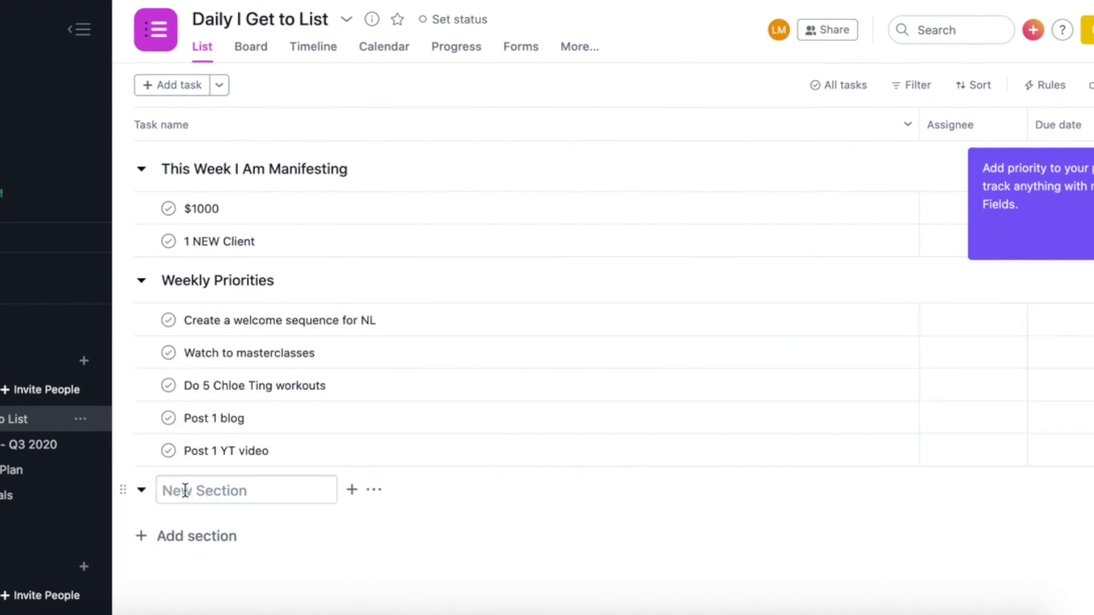
Add day sections Monday, Tuesday, Wednesday, Thursday, Friday, Saturday and Sunday
text(Monday)
key(Return)
text(Tuesday)
key(Return)
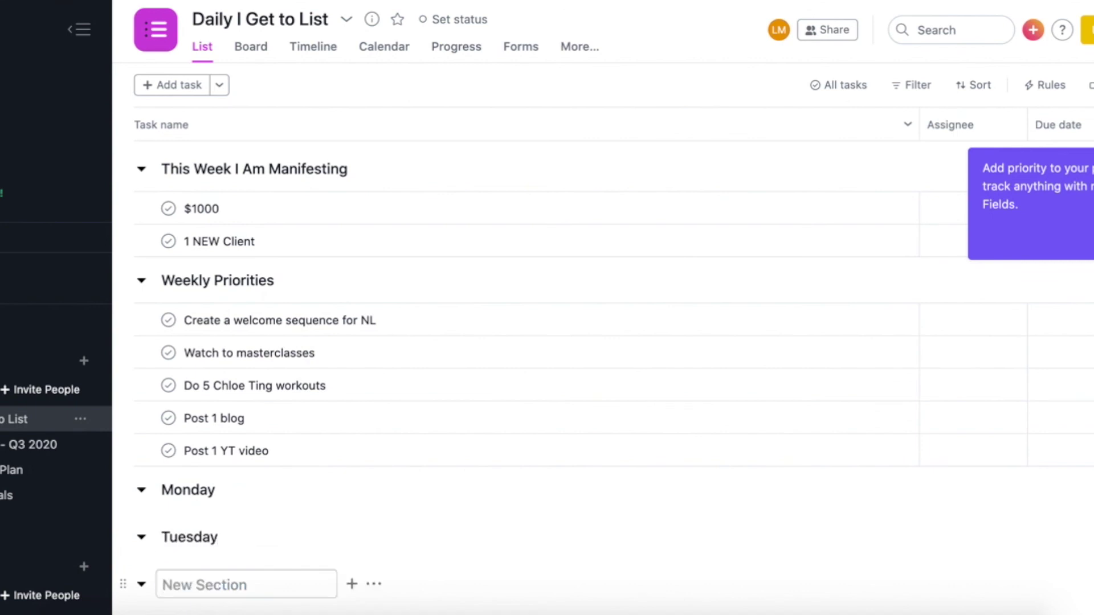
text(Wednesday)
key(Return)
key(tab+n)
text(T)
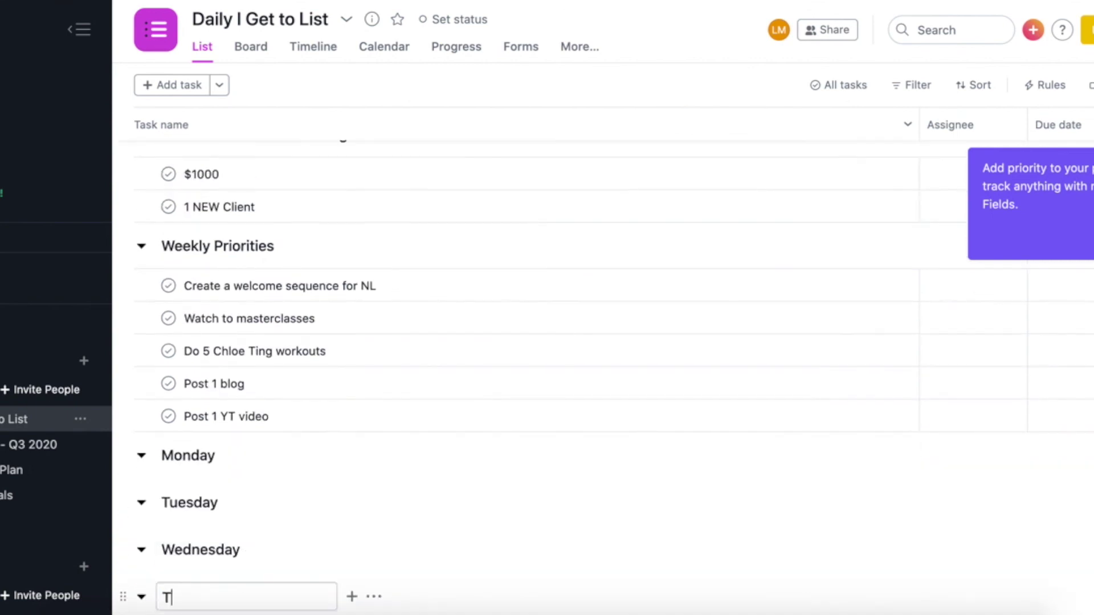
text(hursday)
key(Return)
click(171, 592)
text(Friday)
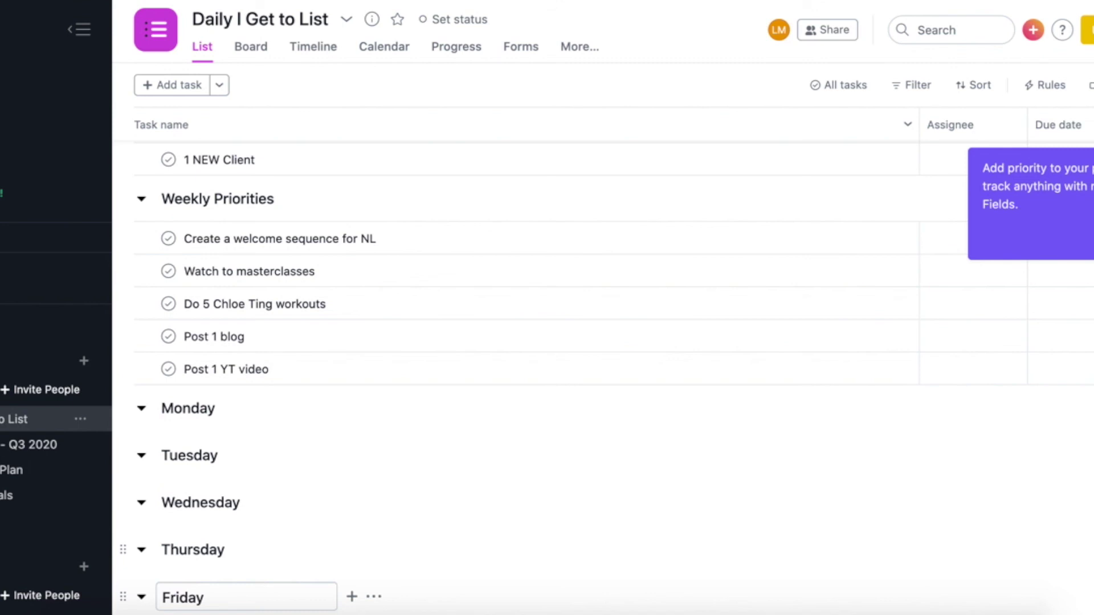
key(Return)
text(Saturyda)
key(BackSpace)
key(BackSpace)
key(BackSpace)
text(day)
key(Return)
text(Sunday)
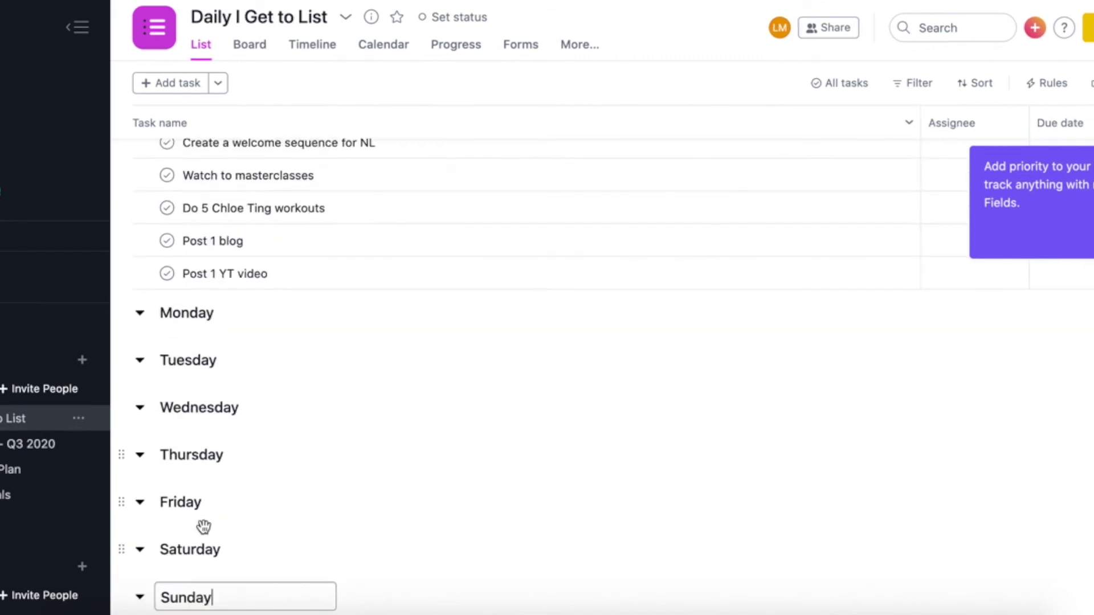
Add a Pinterest task under Monday, then copy it into Tuesday and Wednesday
click(230, 314)
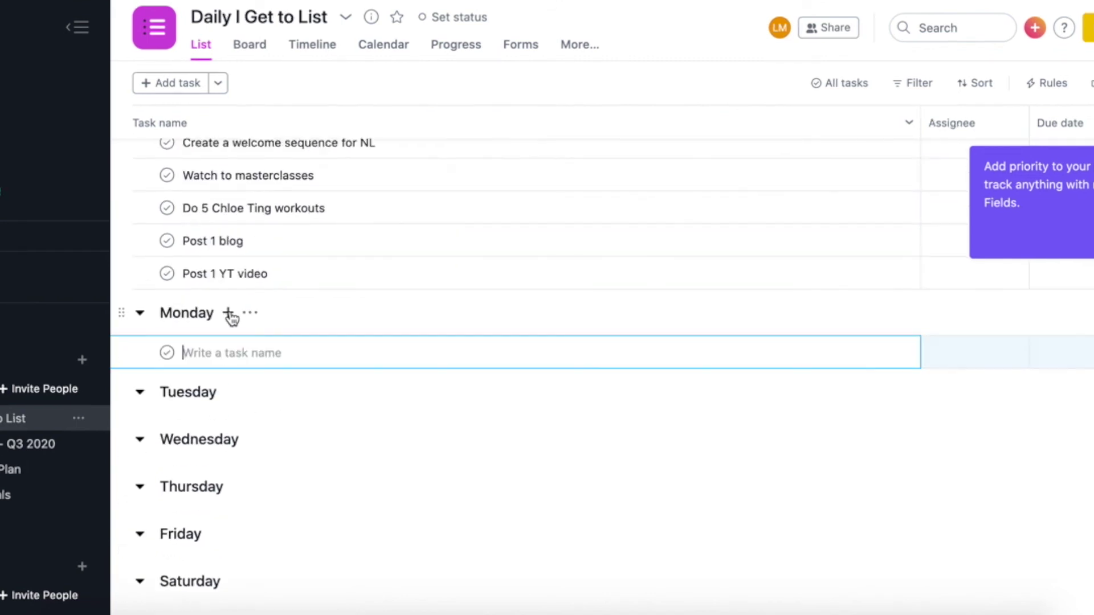
text(Pint)
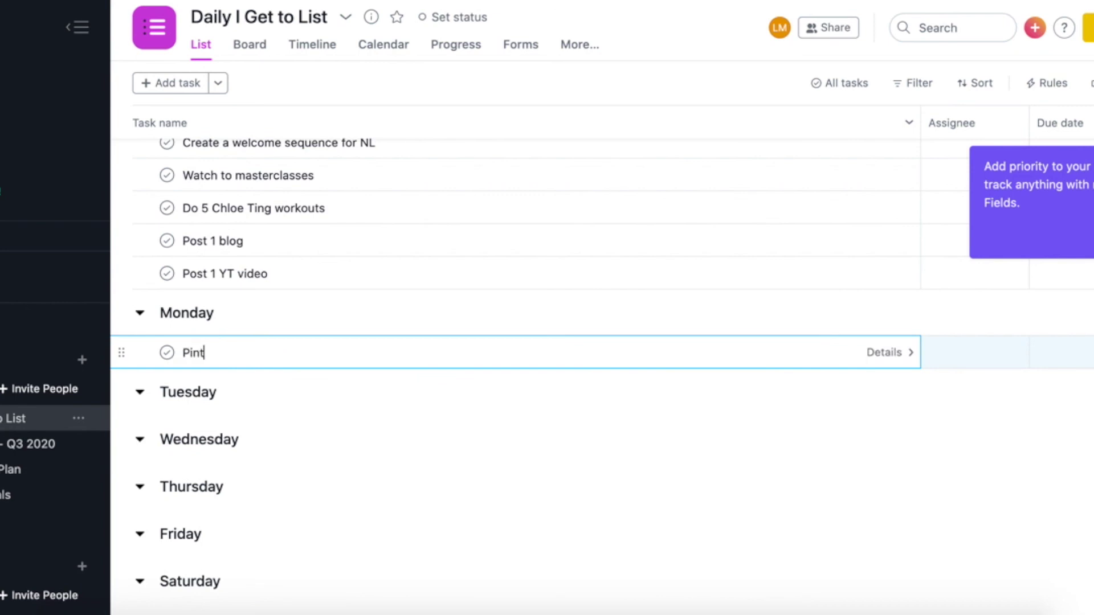
text(erest)
key(ctrl+a)
key(ctrl+c)
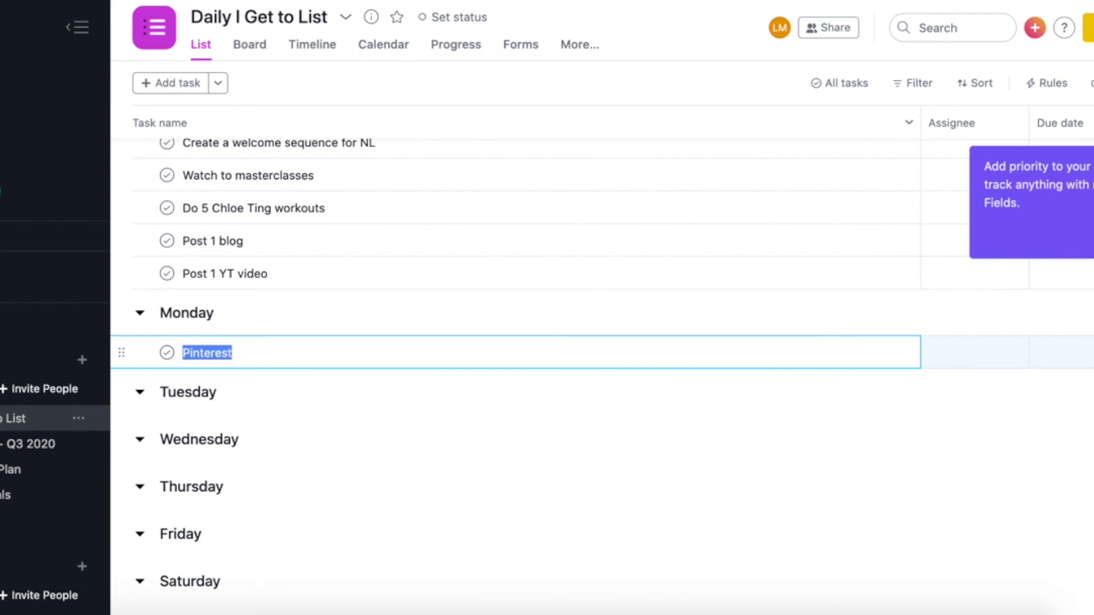
click(227, 392)
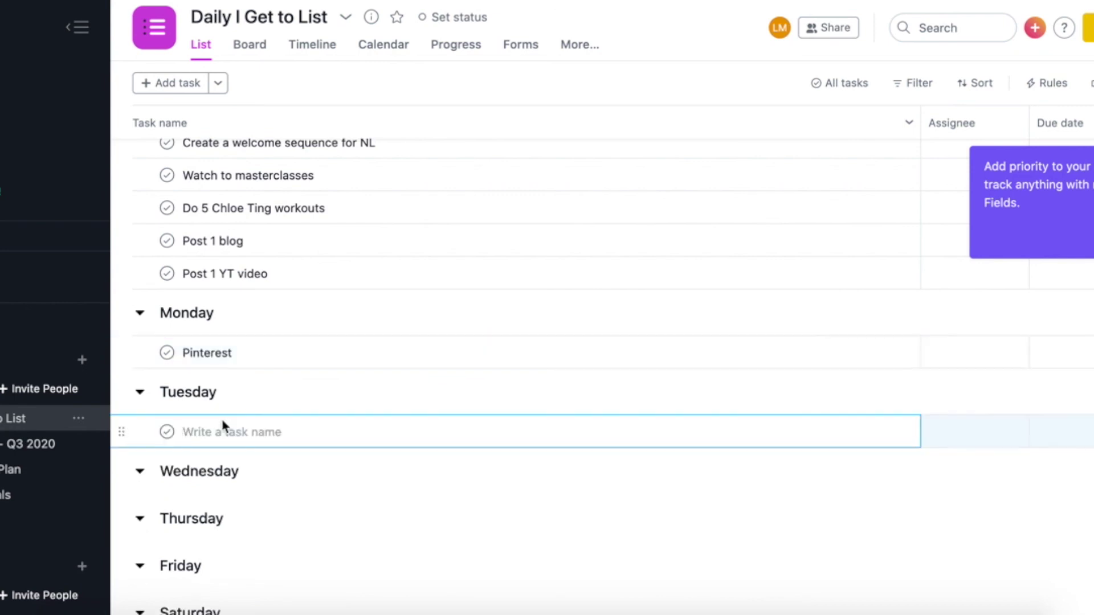
key(ctrl+v)
click(250, 470)
key(ctrl+v)
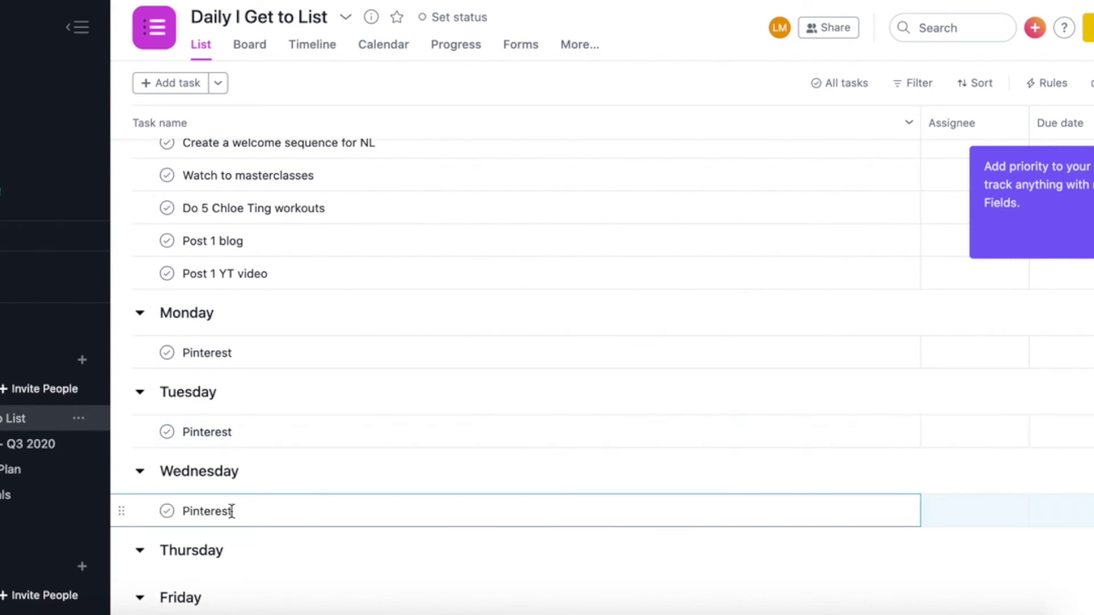
scroll(233, 538, down, 1)
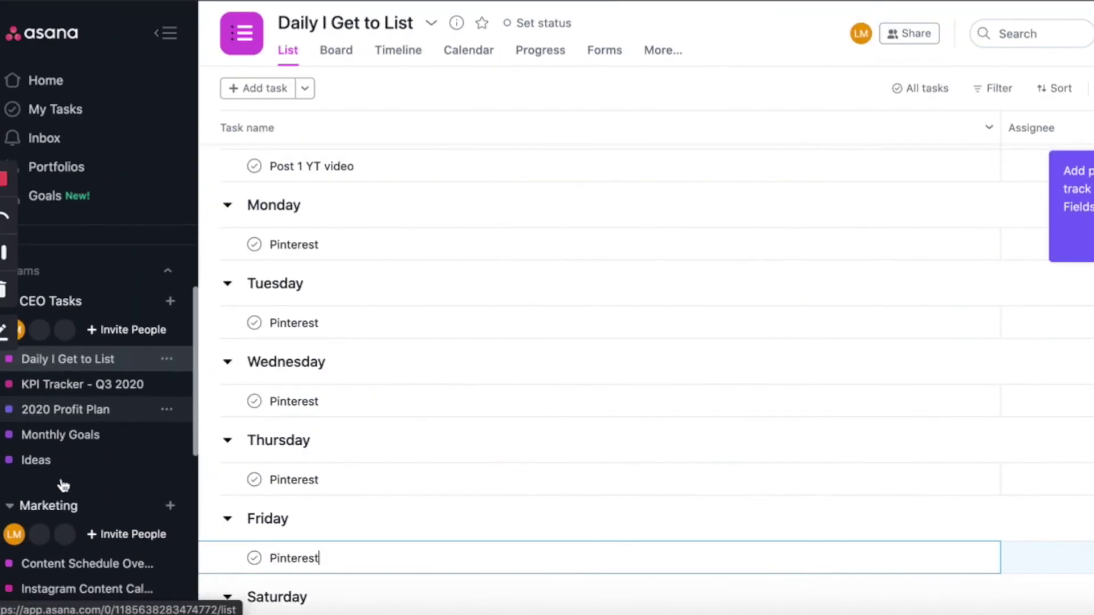
scroll(61, 480, down, 2)
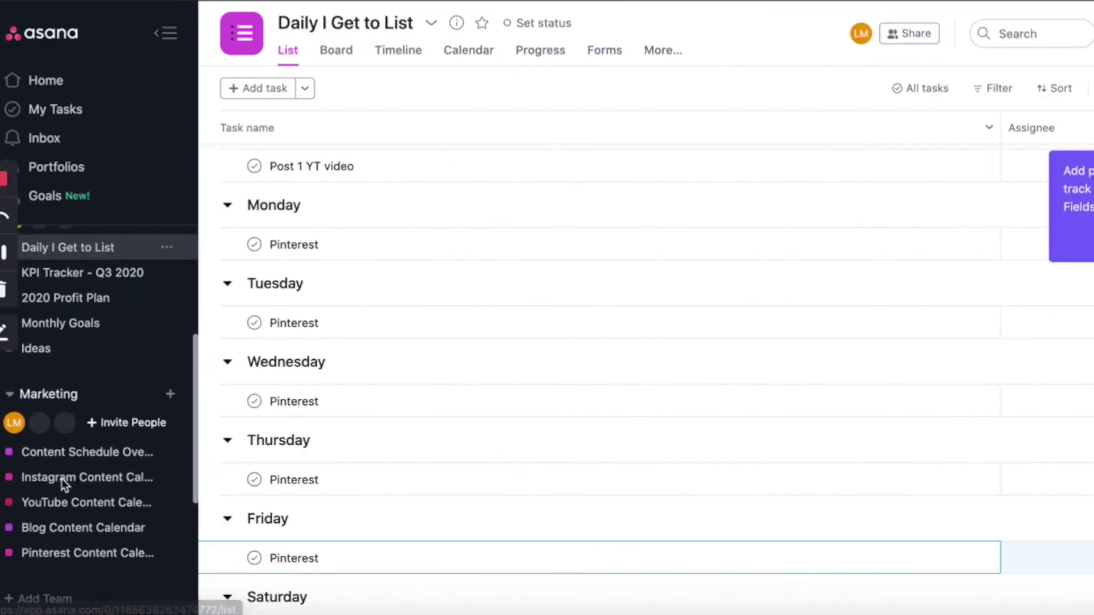
Add the How to Start Freelancing blog task to Daily I Get to List, in Thursday
click(51, 525)
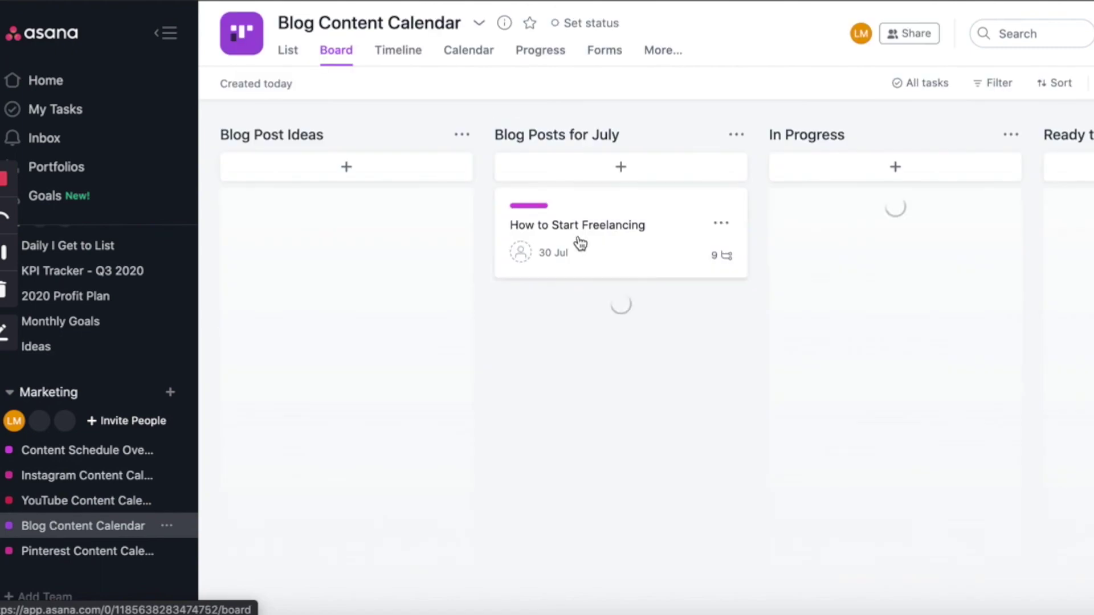
click(617, 238)
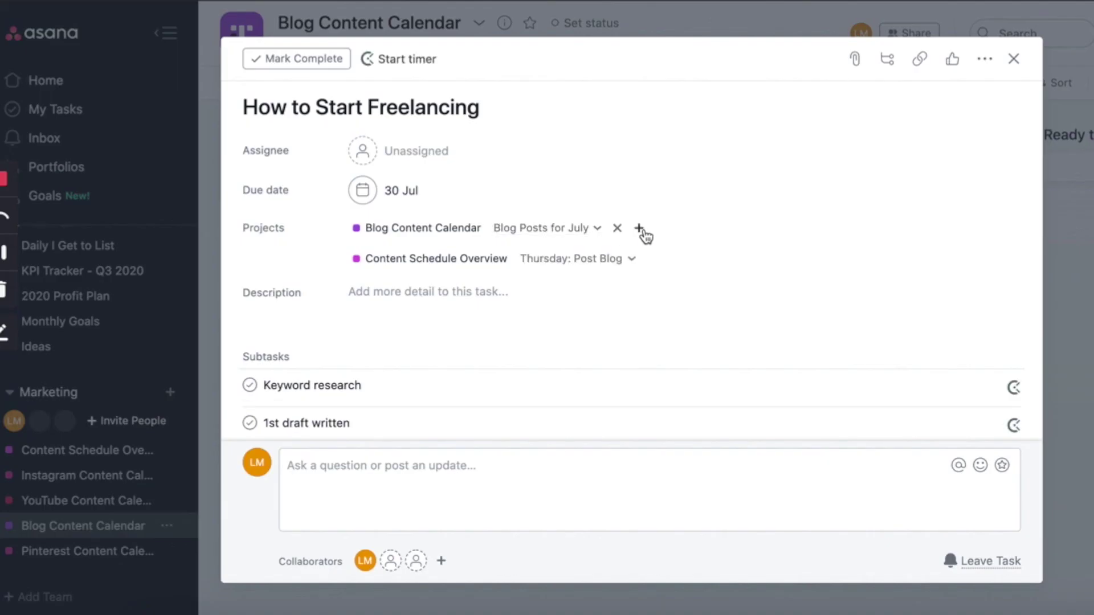
click(640, 229)
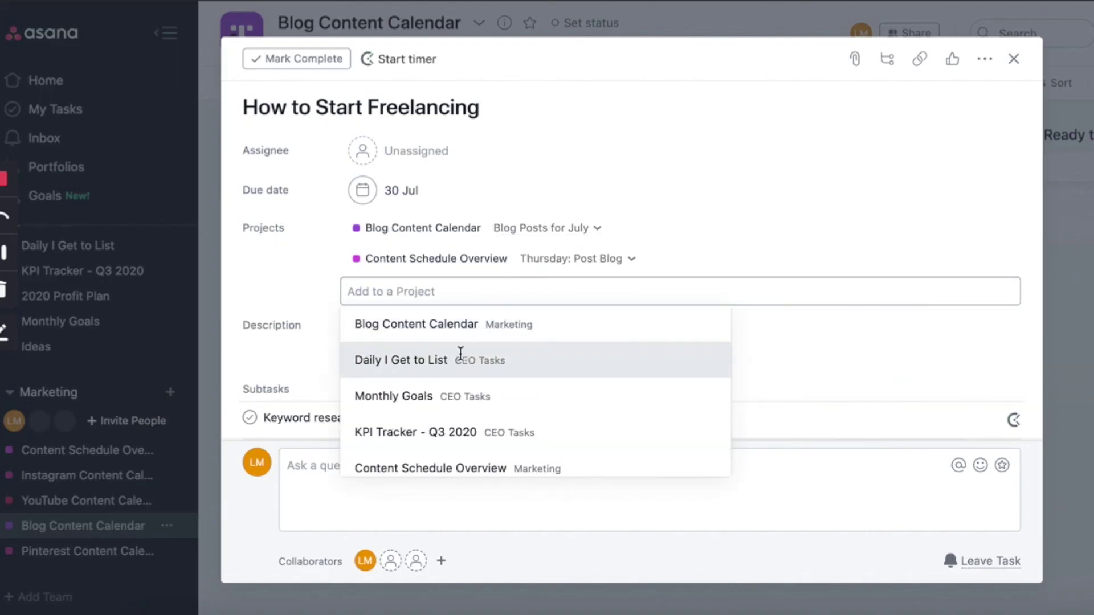
click(459, 356)
click(534, 290)
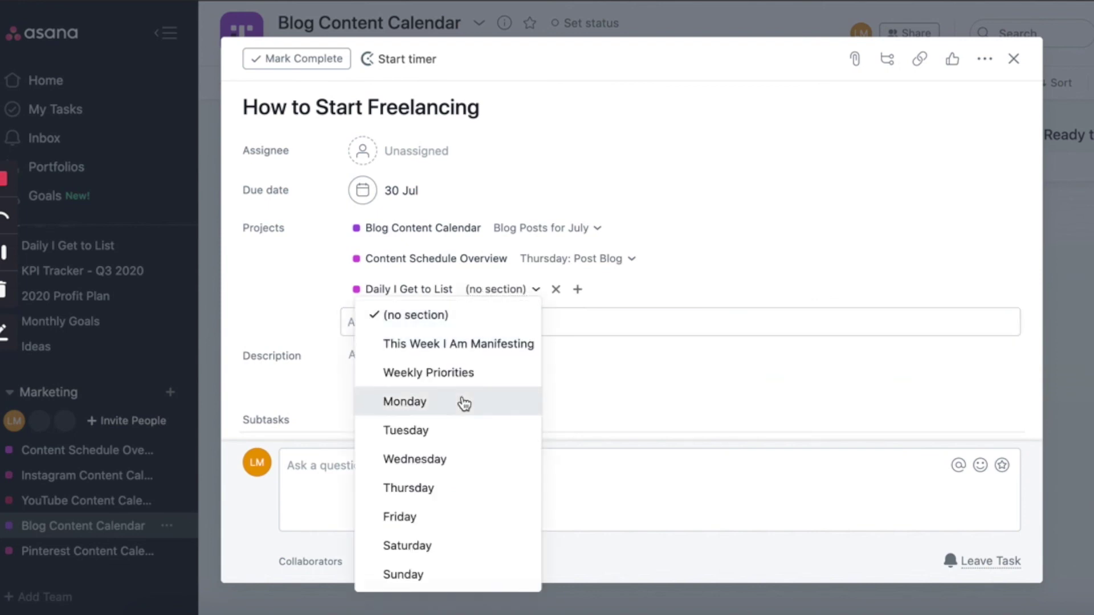
click(409, 490)
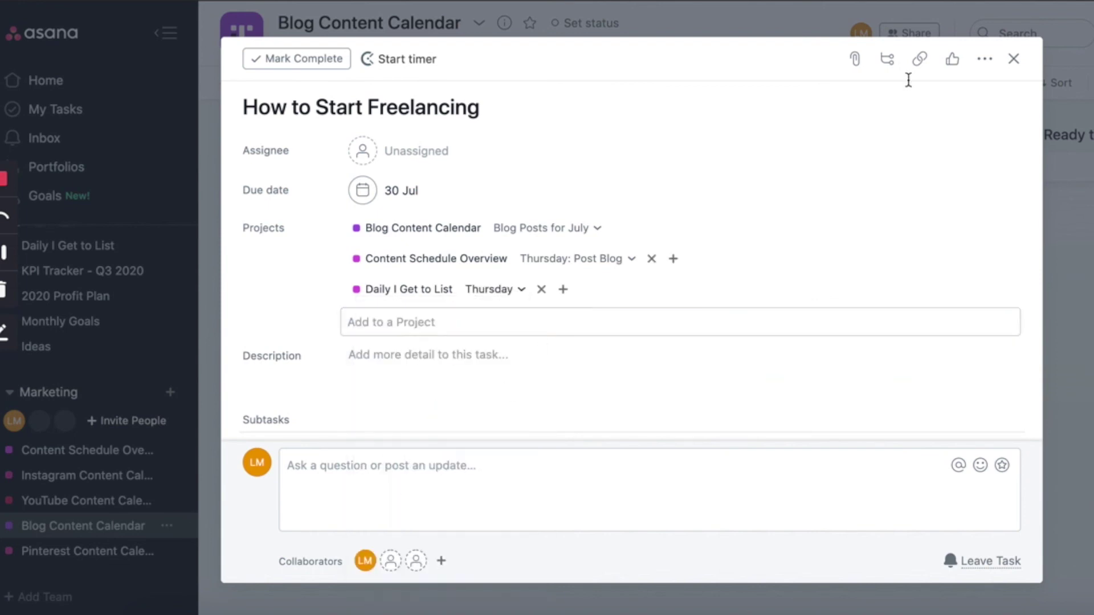
Close the blog task and return to the Monthly Goals July 2020 list
click(113, 322)
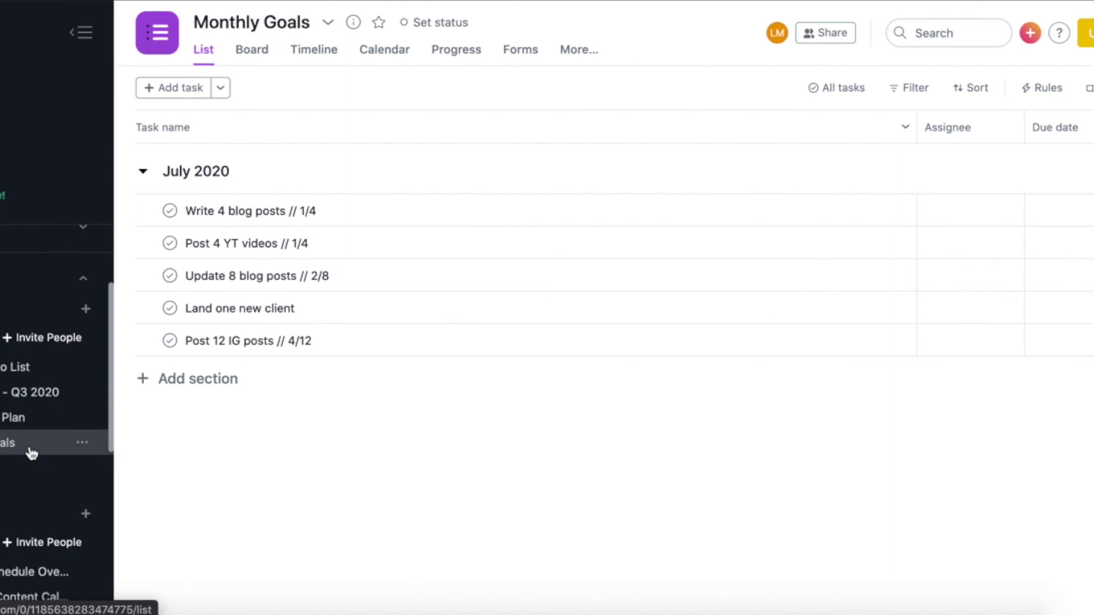